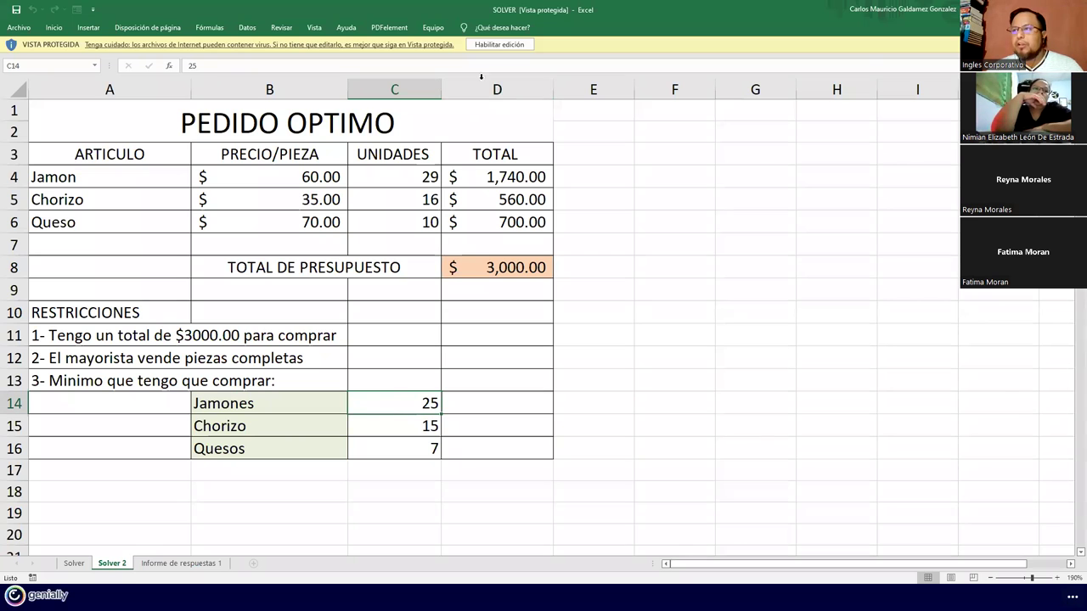
# Enable editing of the protected workbook and inspect the total formulas and minimum quantities on the PEDIDO OPTIMO sheet
pyautogui.click(497, 44)
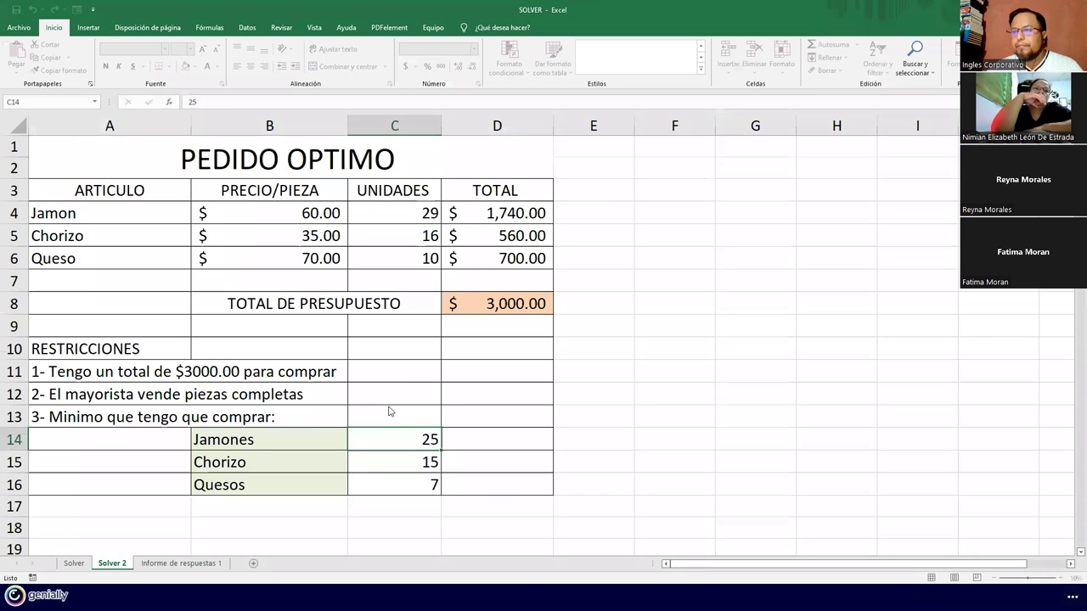
pyautogui.click(404, 463)
pyautogui.click(393, 490)
pyautogui.click(474, 304)
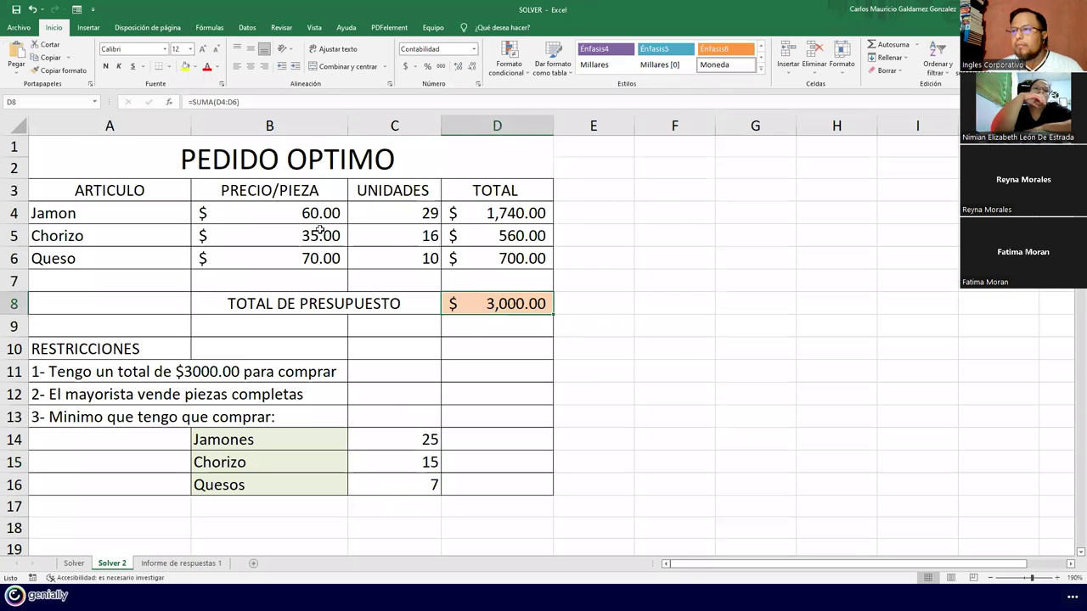
pyautogui.click(489, 214)
pyautogui.click(497, 231)
pyautogui.click(497, 263)
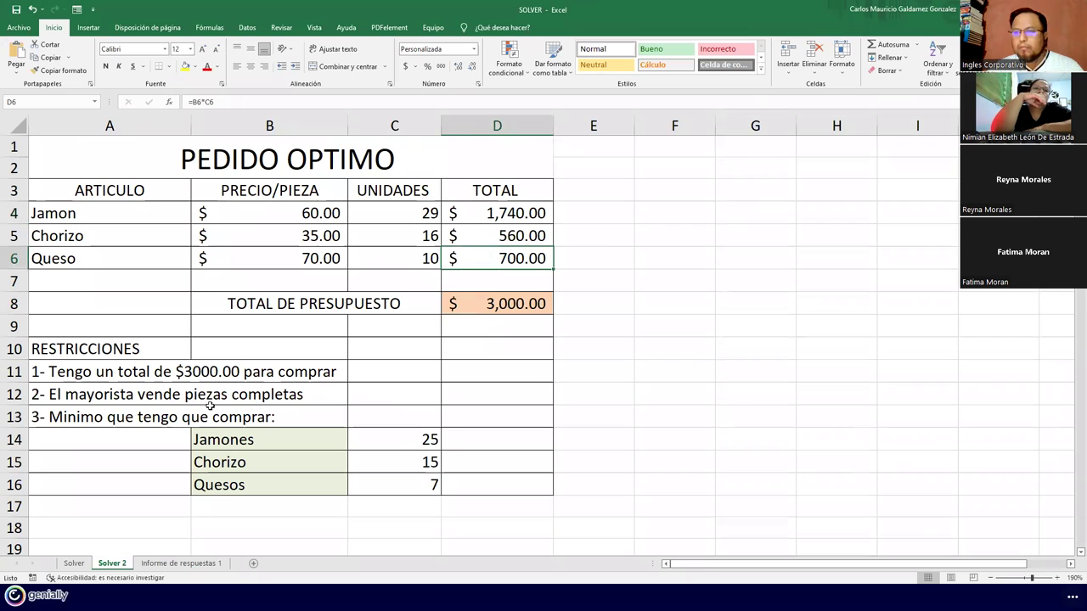
pyautogui.click(379, 447)
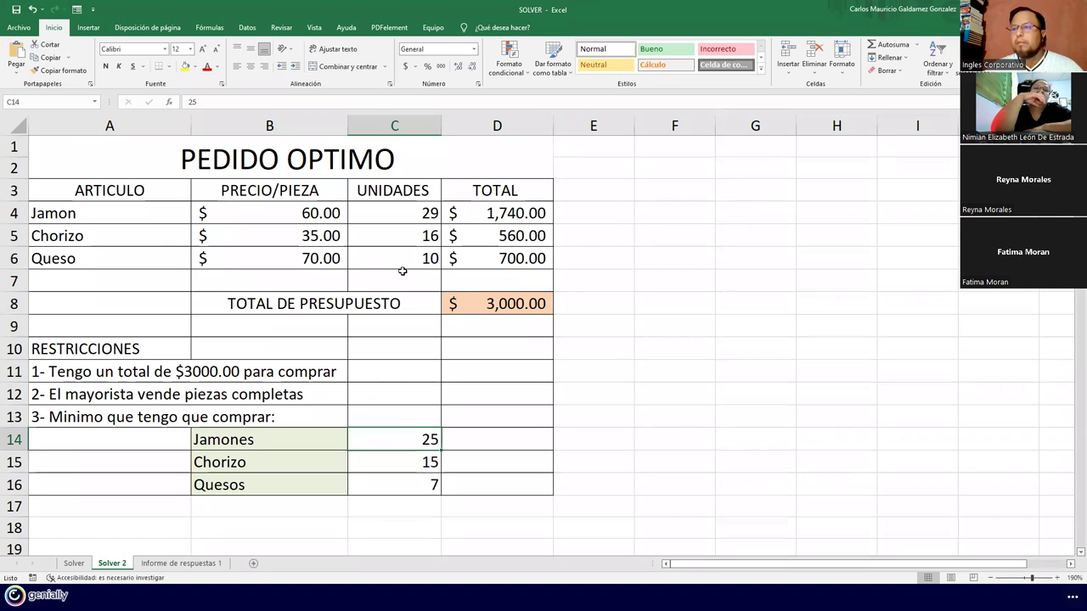
# Review the Informe de respuestas 1 report and the PIZZAS DELIVERI sheet, and return to the Solver 2 sheet
pyautogui.click(168, 565)
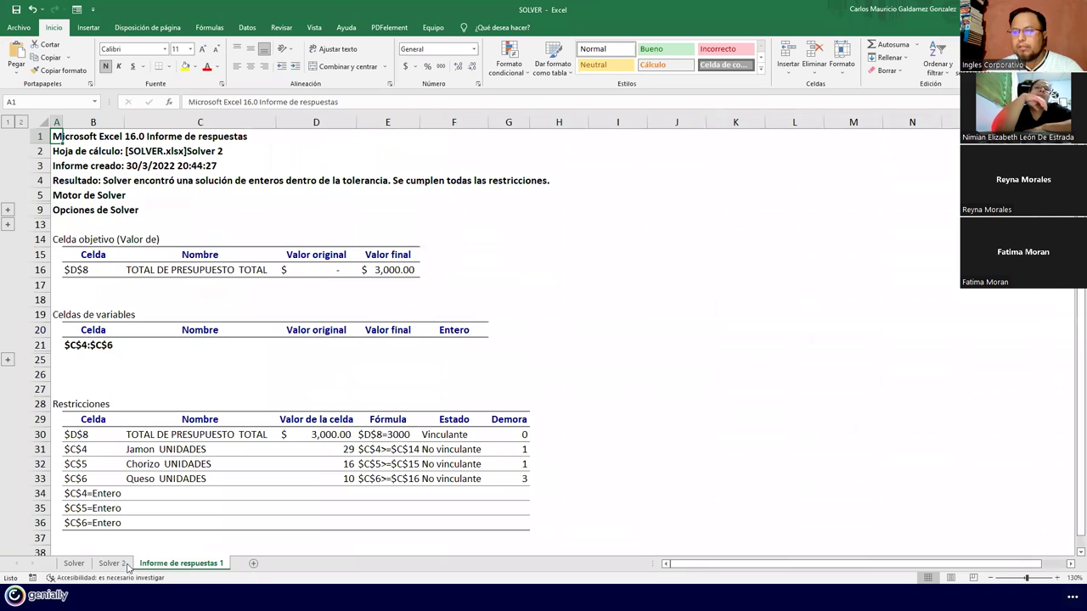
pyautogui.click(73, 564)
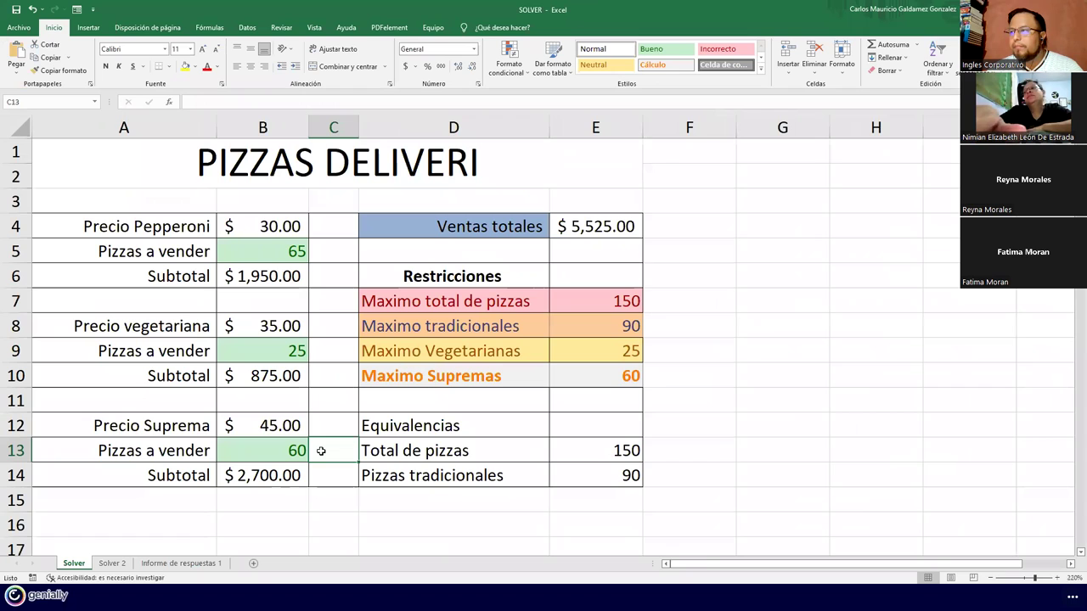
pyautogui.click(245, 253)
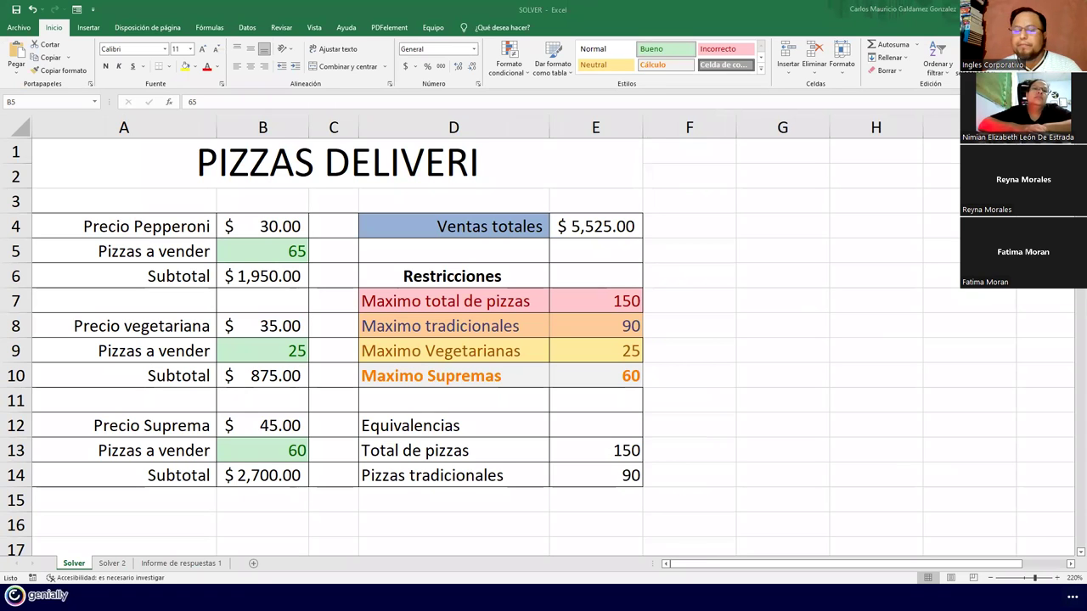
pyautogui.click(111, 564)
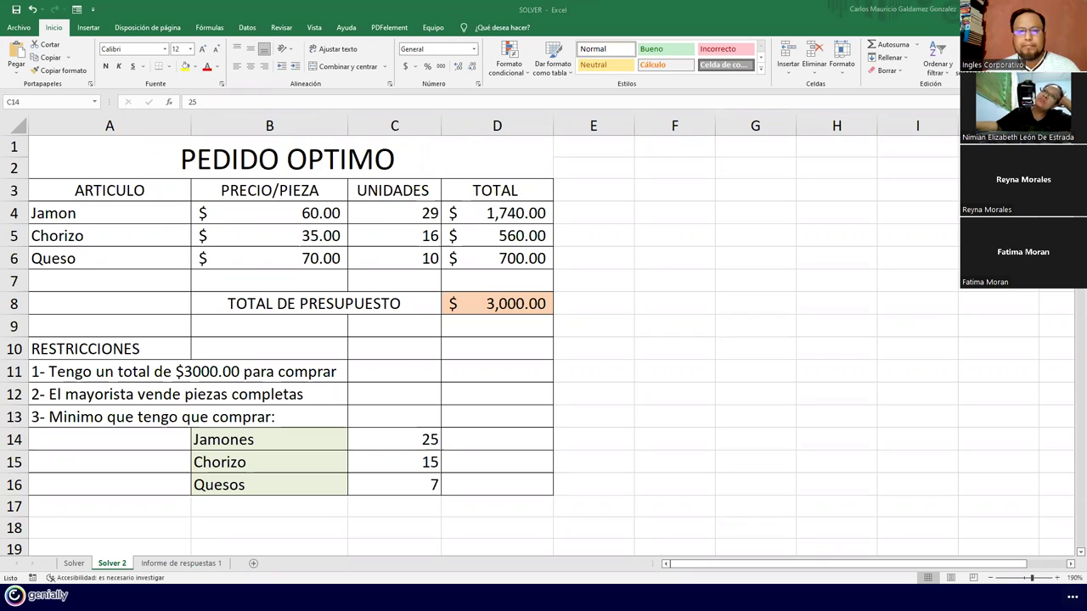
pyautogui.click(395, 439)
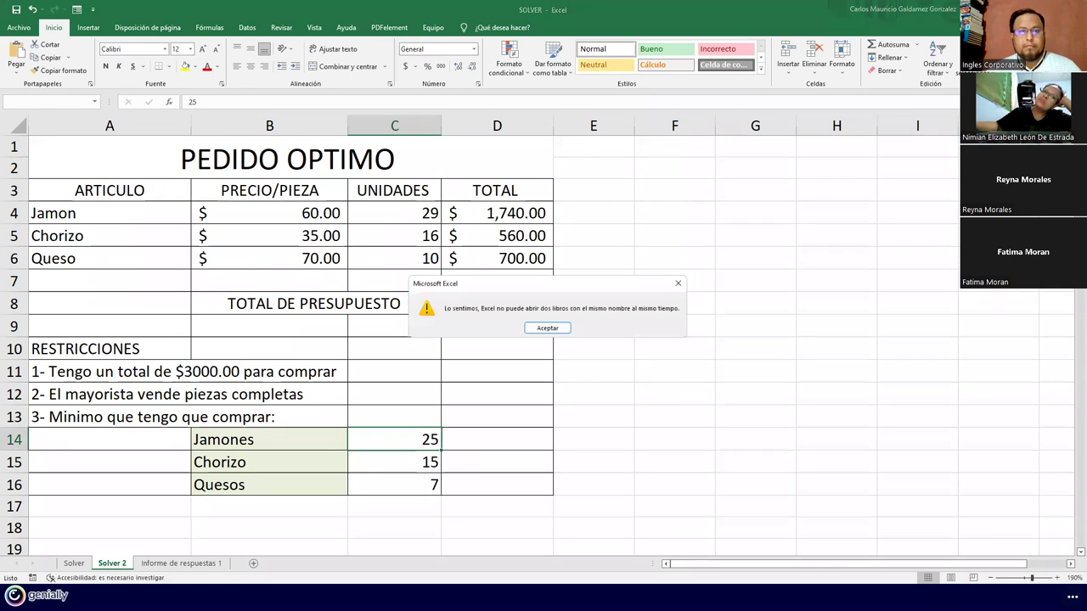
pyautogui.click(548, 329)
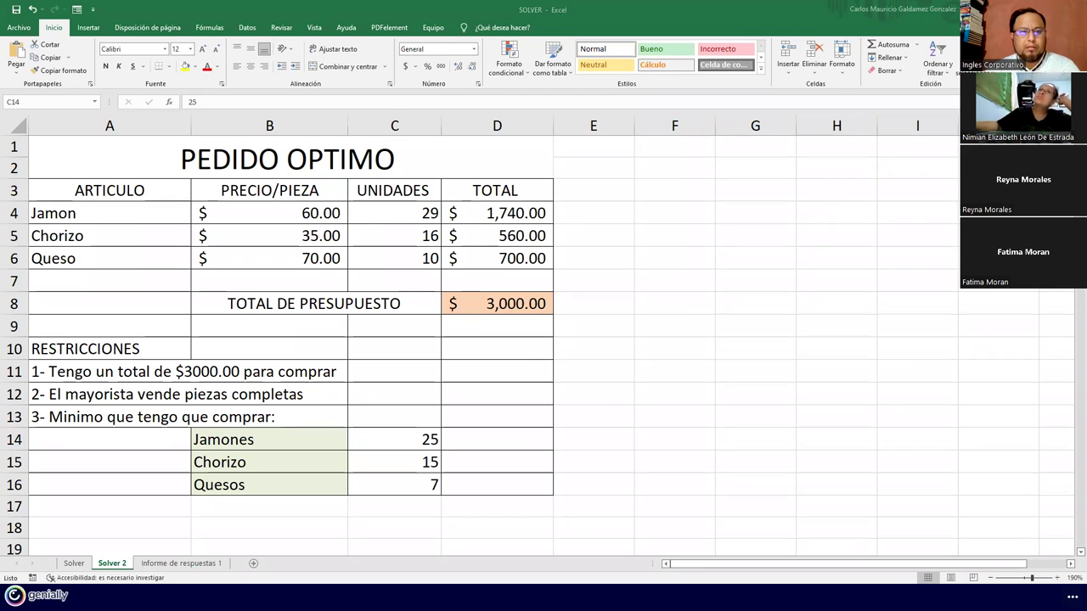
# On the Solver sheet, clear all pizzas-to-sell quantities and subtotals, the Ventas totales cell, and the Total de pizzas and Pizzas tradicionales values
pyautogui.click(74, 564)
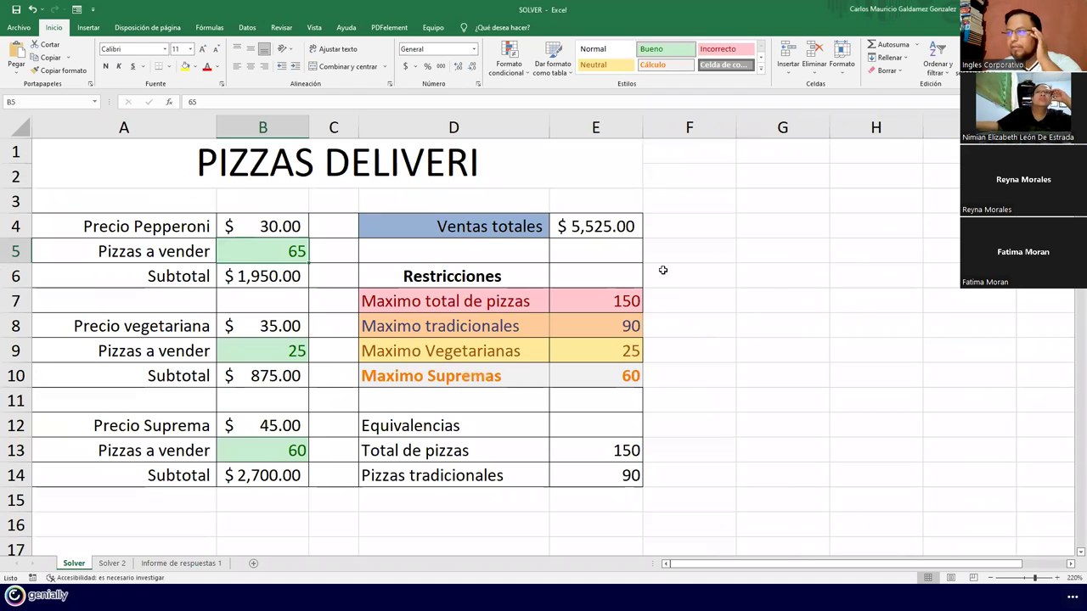
pyautogui.click(620, 333)
pyautogui.click(597, 301)
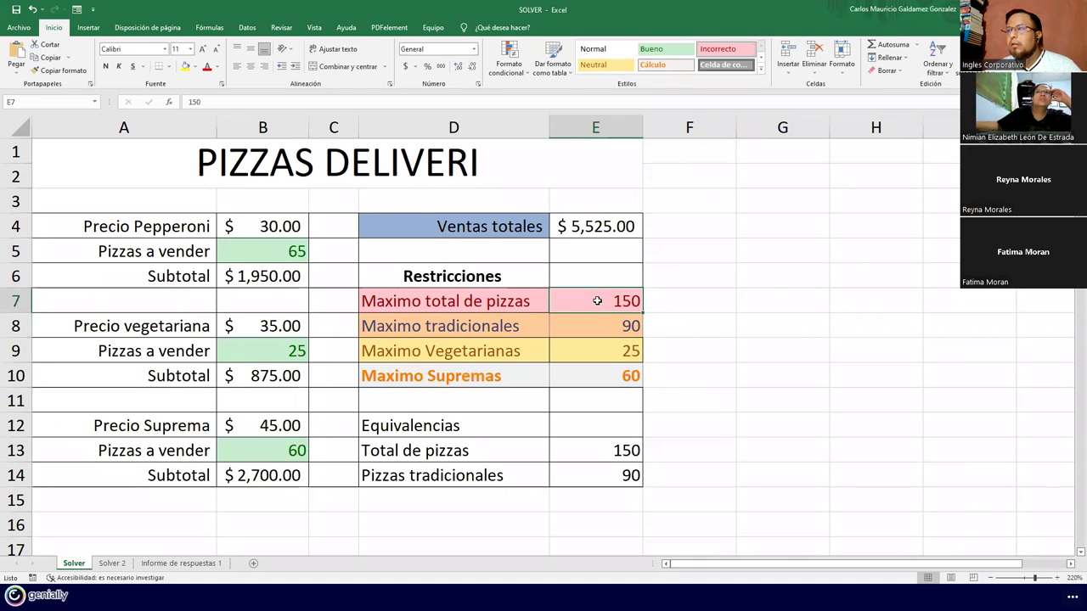
pyautogui.click(265, 253)
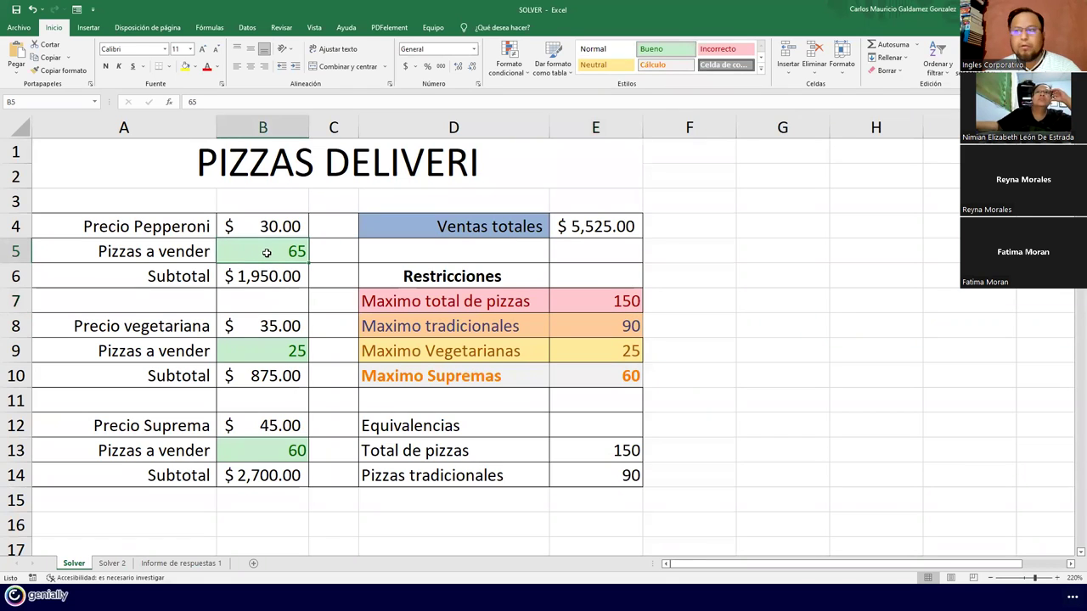
pyautogui.moveTo(269, 276); pyautogui.dragTo(266, 253)
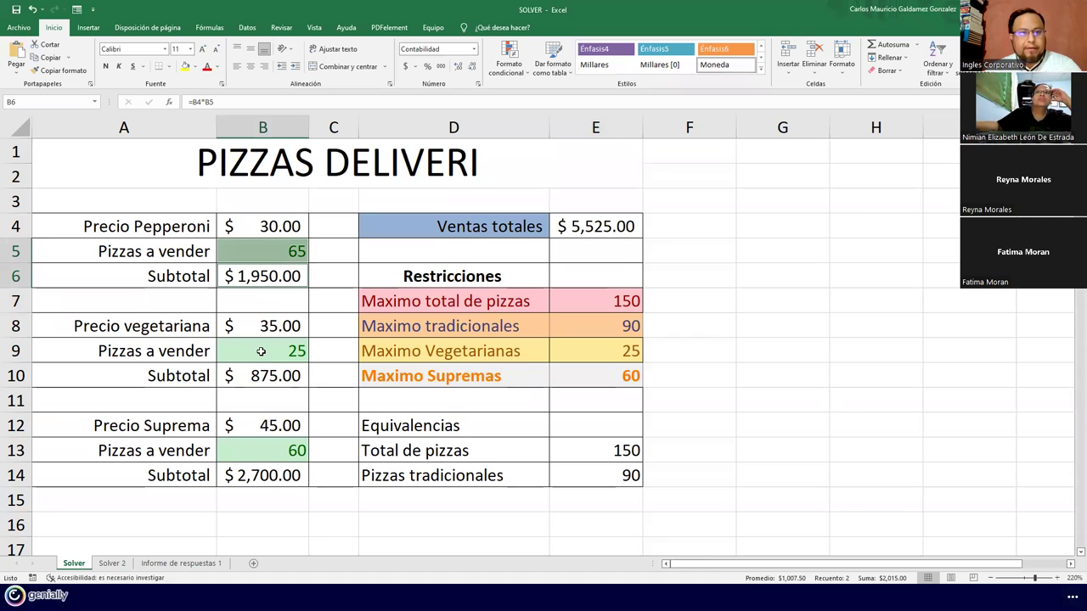
pyautogui.keyDown('ctrl'); pyautogui.moveTo(261, 351); pyautogui.dragTo(257, 376); pyautogui.keyUp('ctrl')
pyautogui.keyDown('ctrl'); pyautogui.moveTo(252, 453); pyautogui.dragTo(251, 474); pyautogui.keyUp('ctrl')
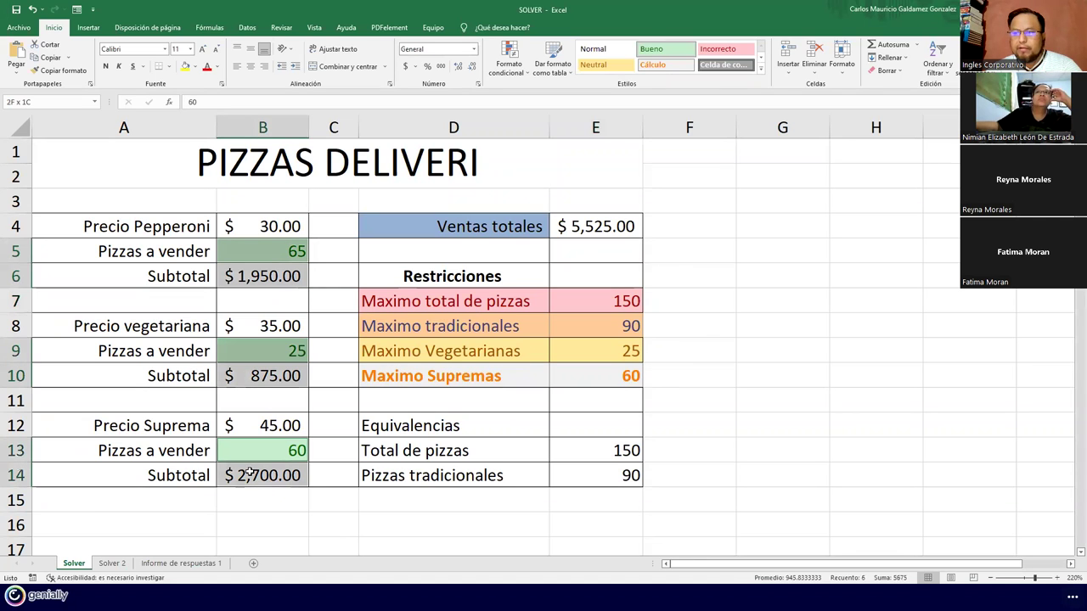
pyautogui.keyDown('ctrl'); pyautogui.click(605, 228); pyautogui.keyUp('ctrl')
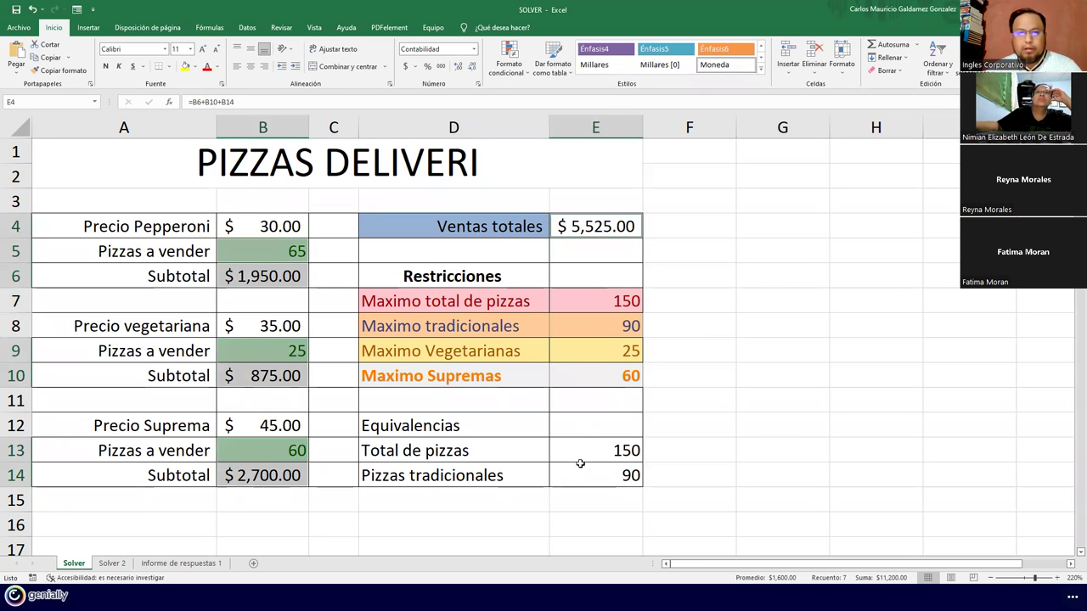
pyautogui.keyDown('ctrl'); pyautogui.moveTo(585, 446); pyautogui.dragTo(580, 468); pyautogui.keyUp('ctrl')
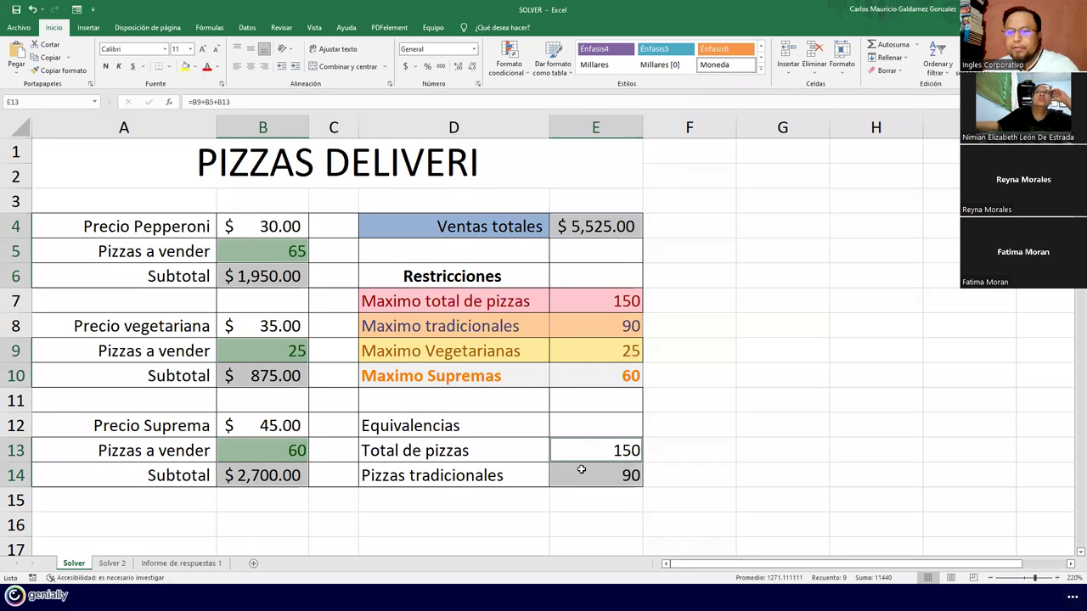
pyautogui.press('Delete')
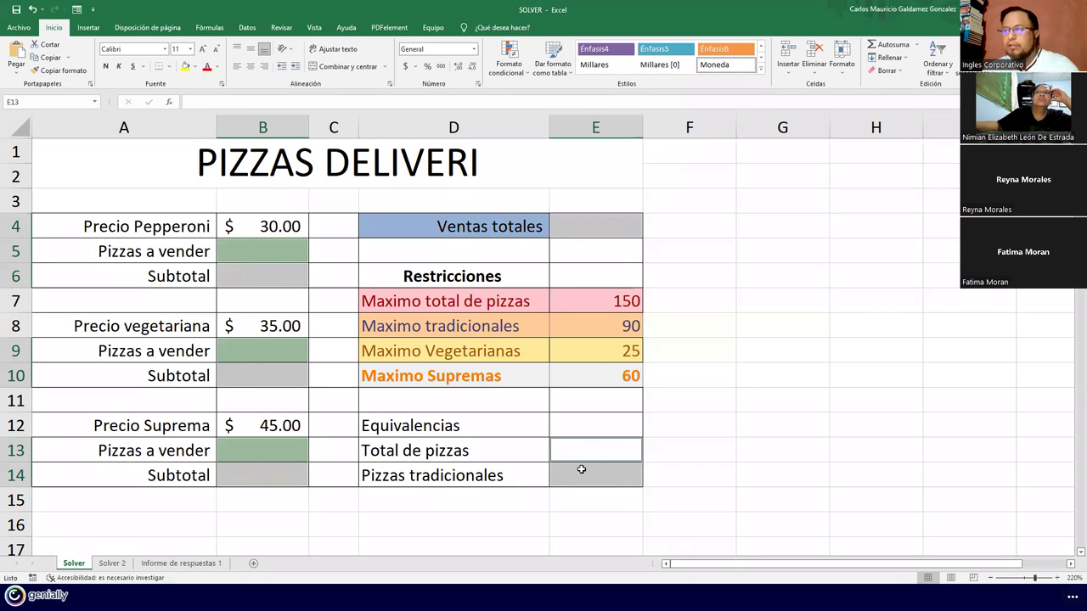
# Check in Excel's add-in manager whether the Solver add-in is enabled, and leave without making changes
pyautogui.click(243, 257)
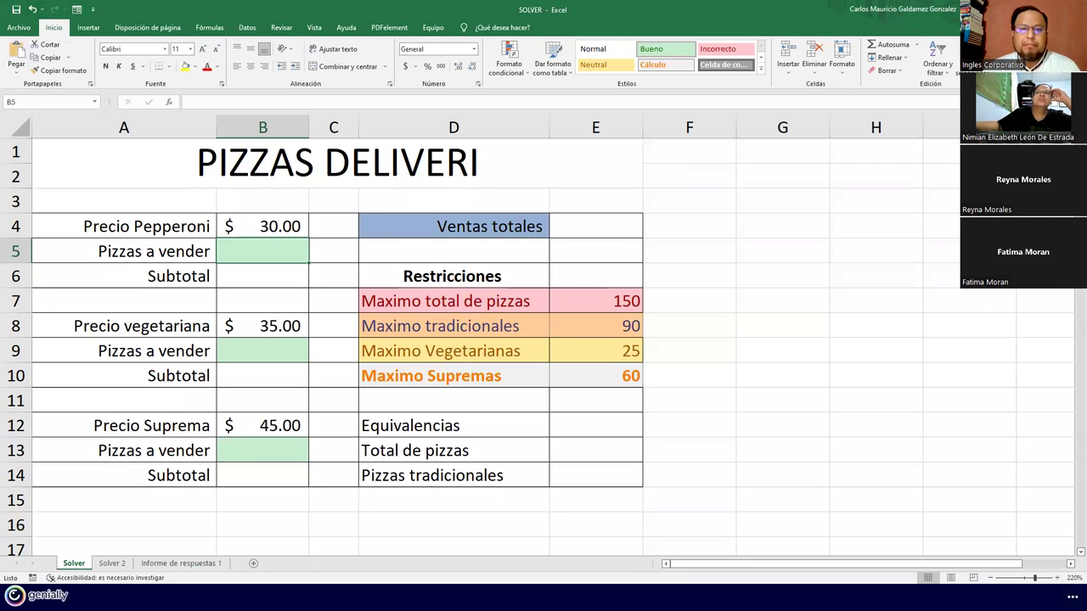
pyautogui.click(635, 223)
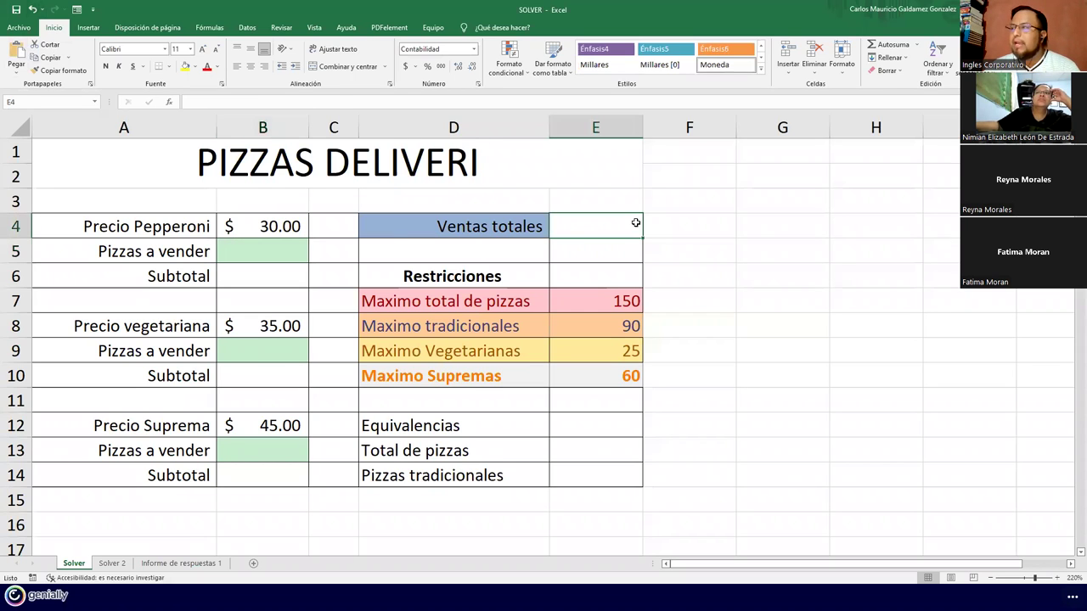
pyautogui.click(25, 31)
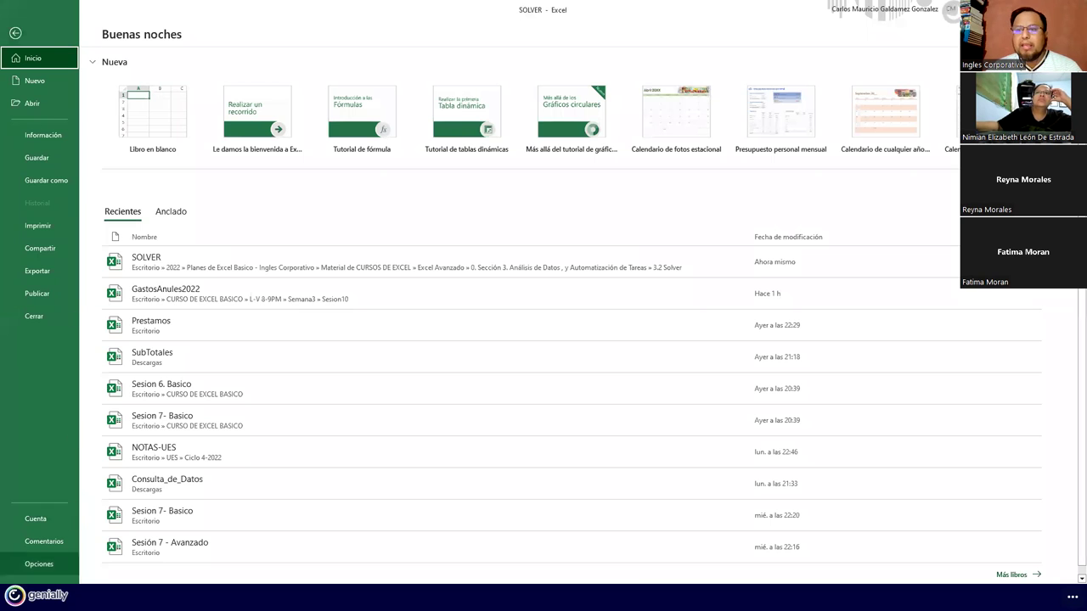
pyautogui.click(38, 564)
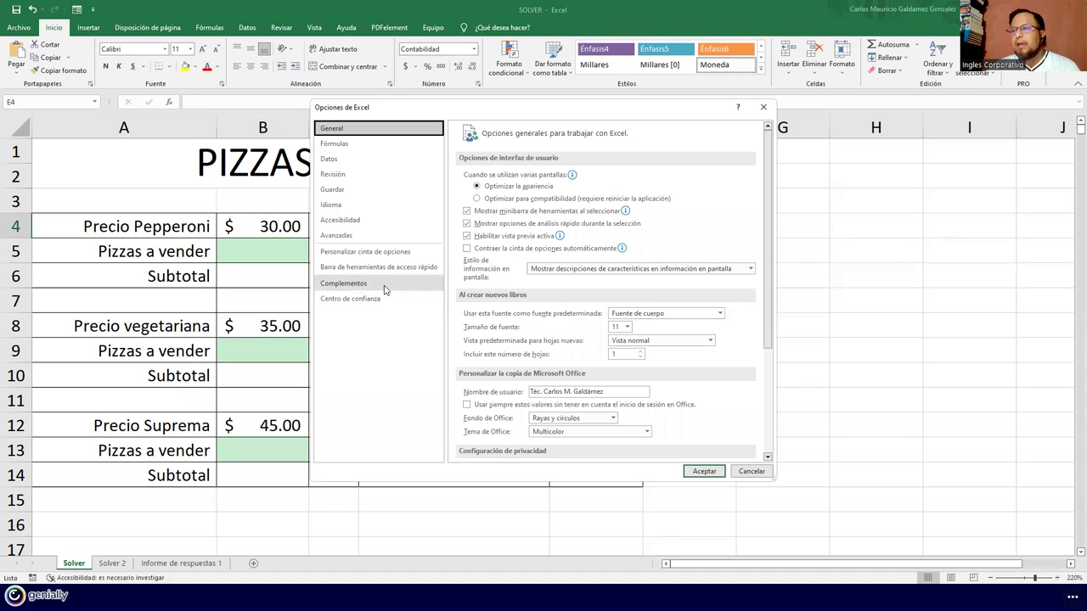
pyautogui.click(337, 289)
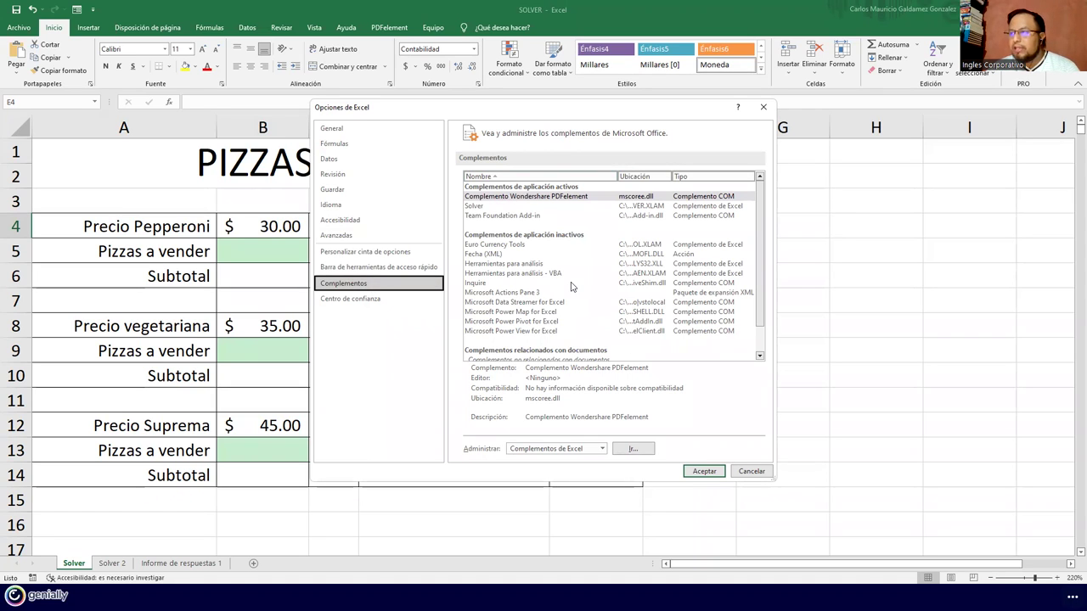
pyautogui.click(474, 206)
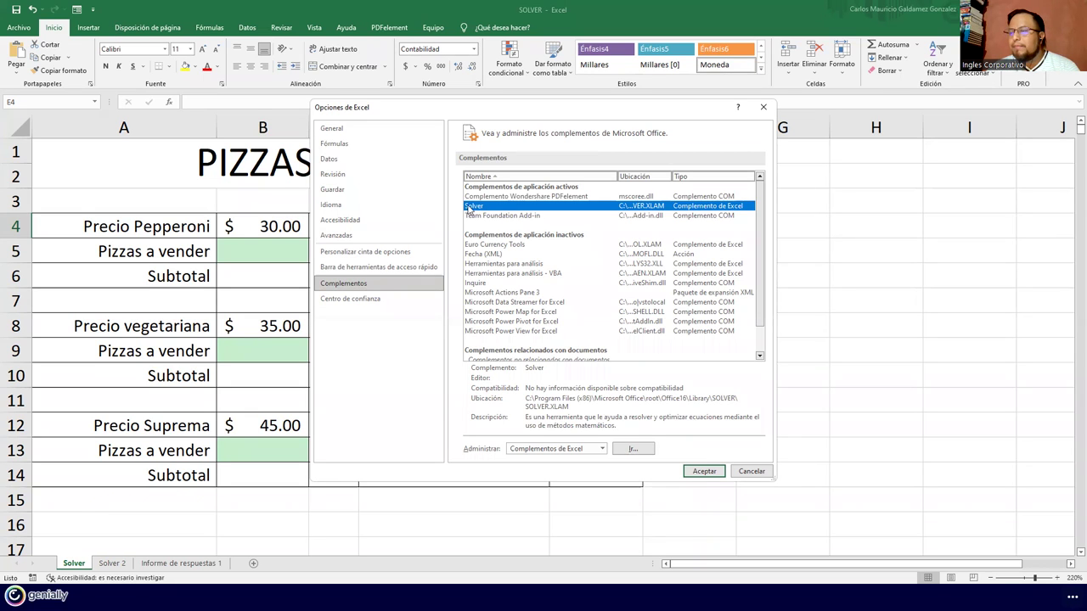
pyautogui.click(634, 451)
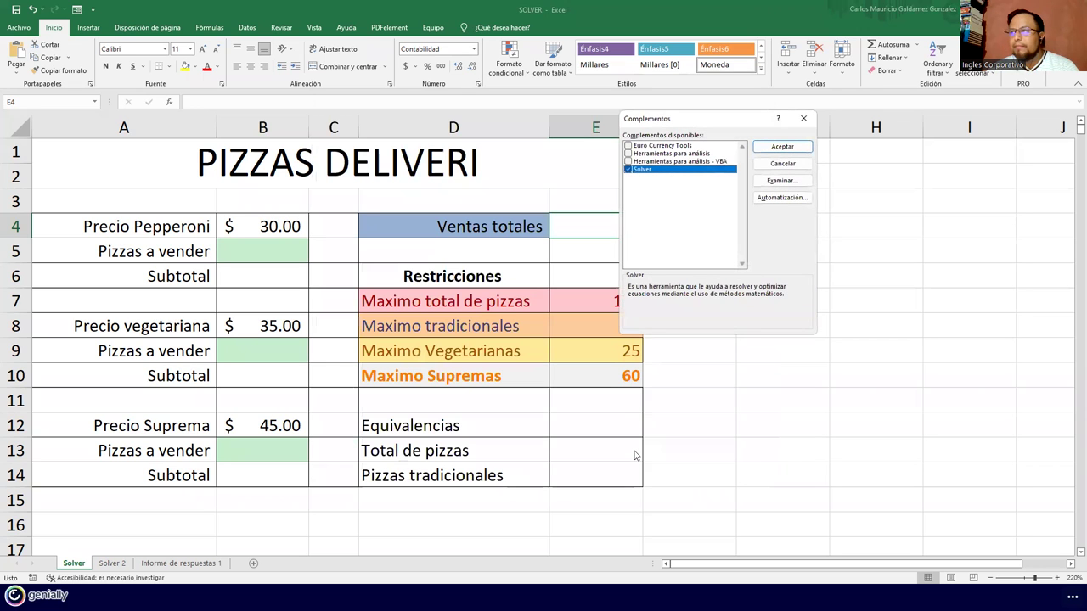
pyautogui.moveTo(737, 123); pyautogui.dragTo(517, 168)
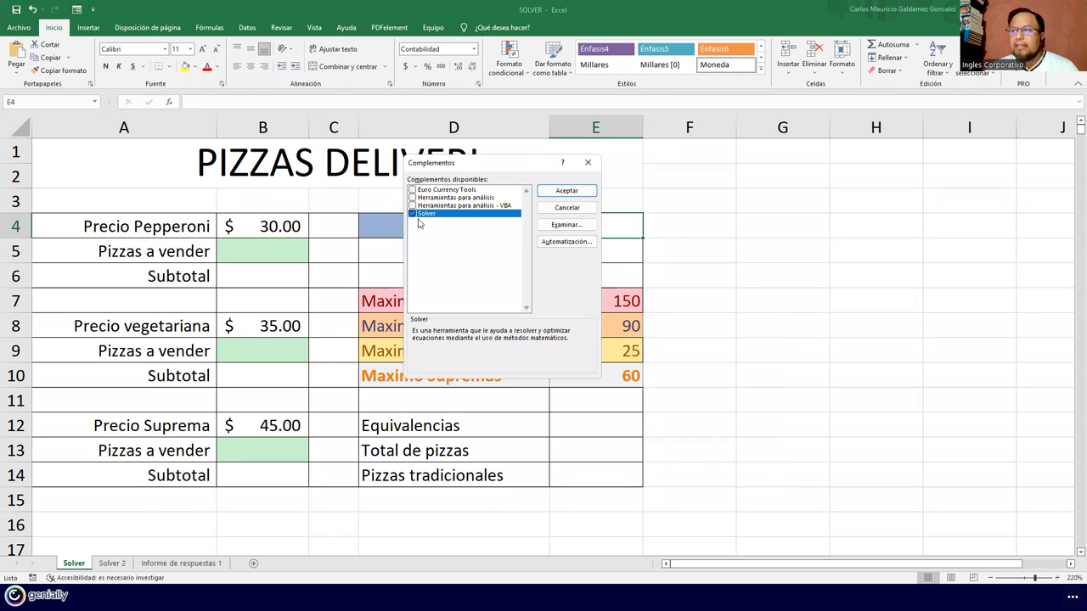
pyautogui.click(568, 208)
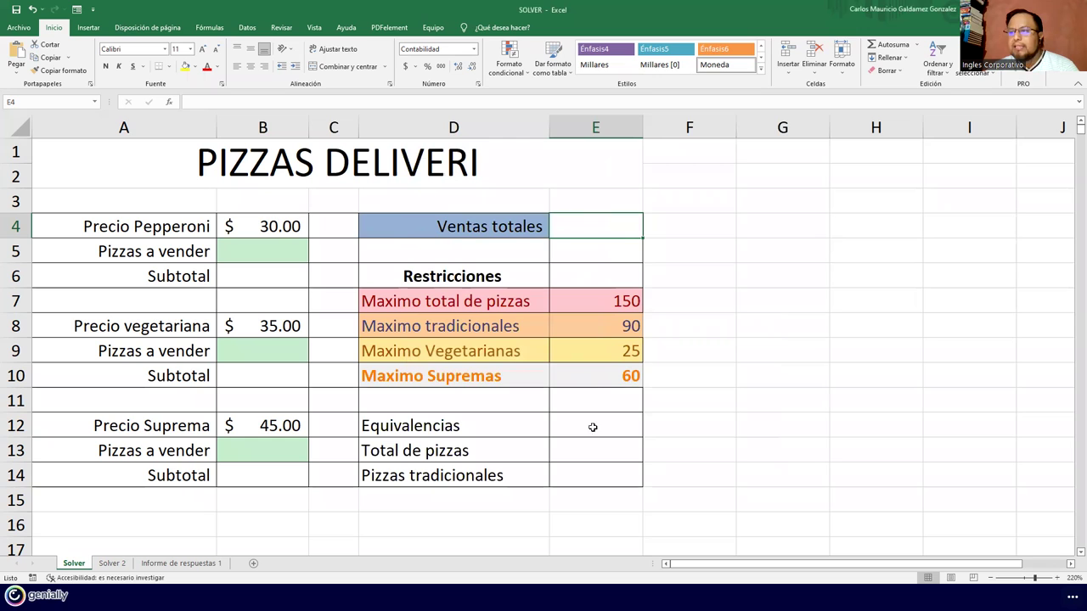
# Look over the forecasting and what-if tools, view the Solver parameters with Ventas totales cell E4 selected, and close them
pyautogui.click(245, 28)
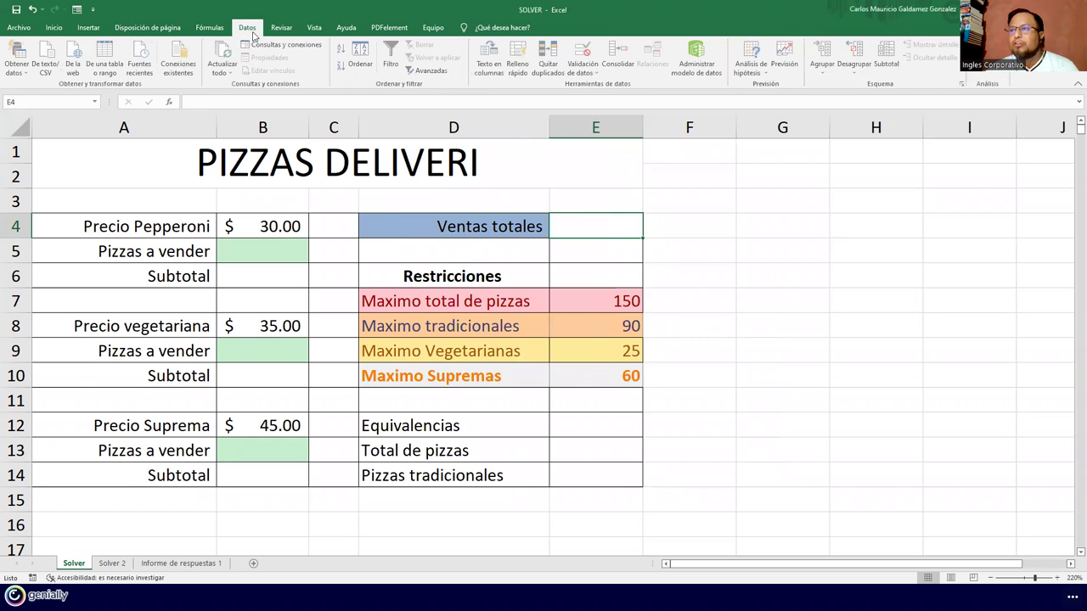
pyautogui.click(768, 76)
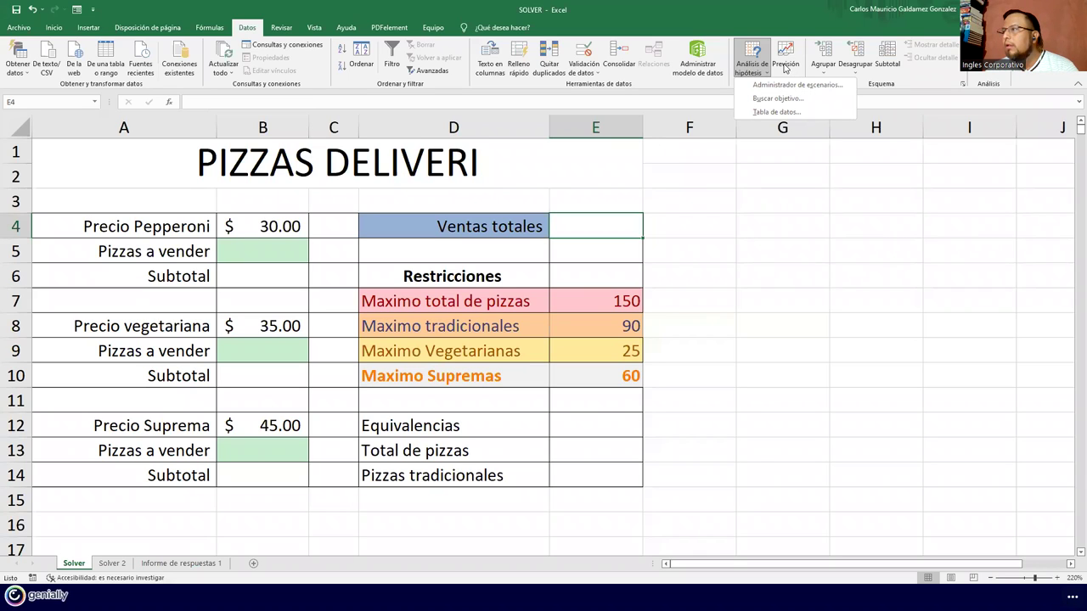
pyautogui.click(944, 86)
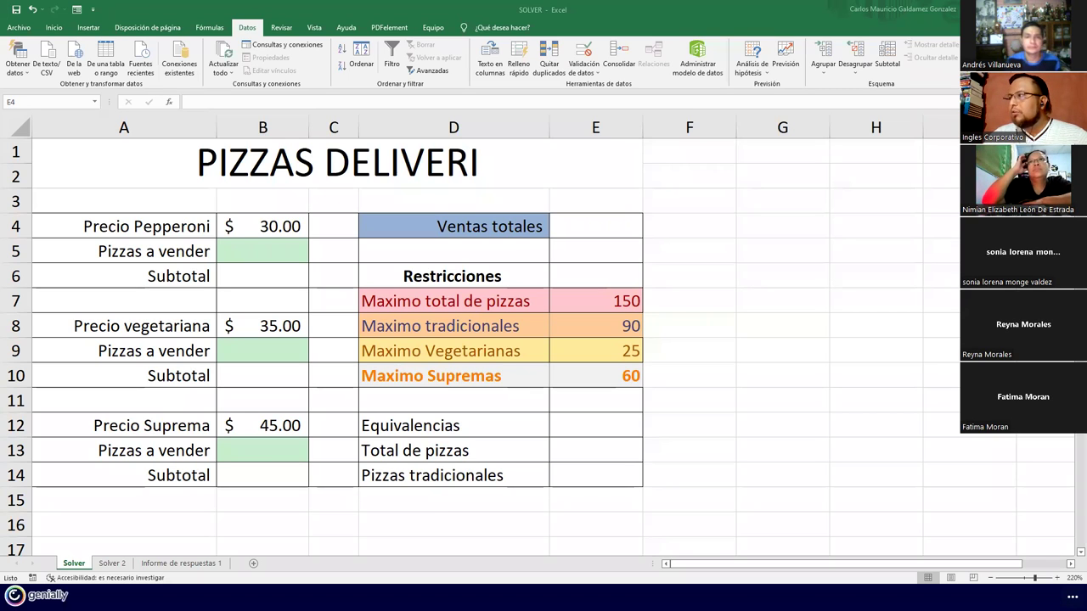
pyautogui.click(595, 226)
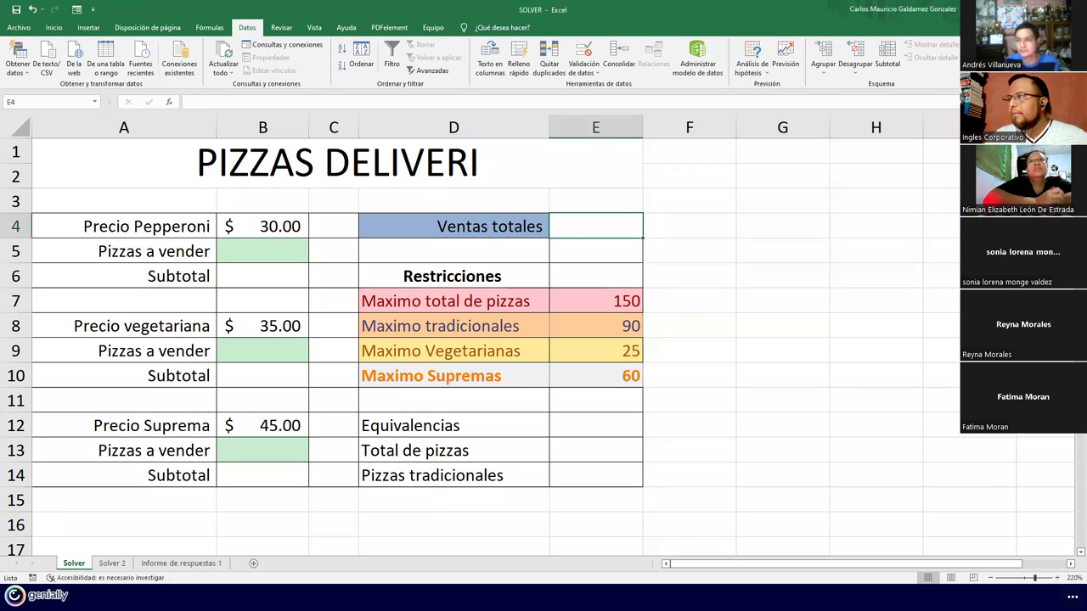
pyautogui.click(985, 66)
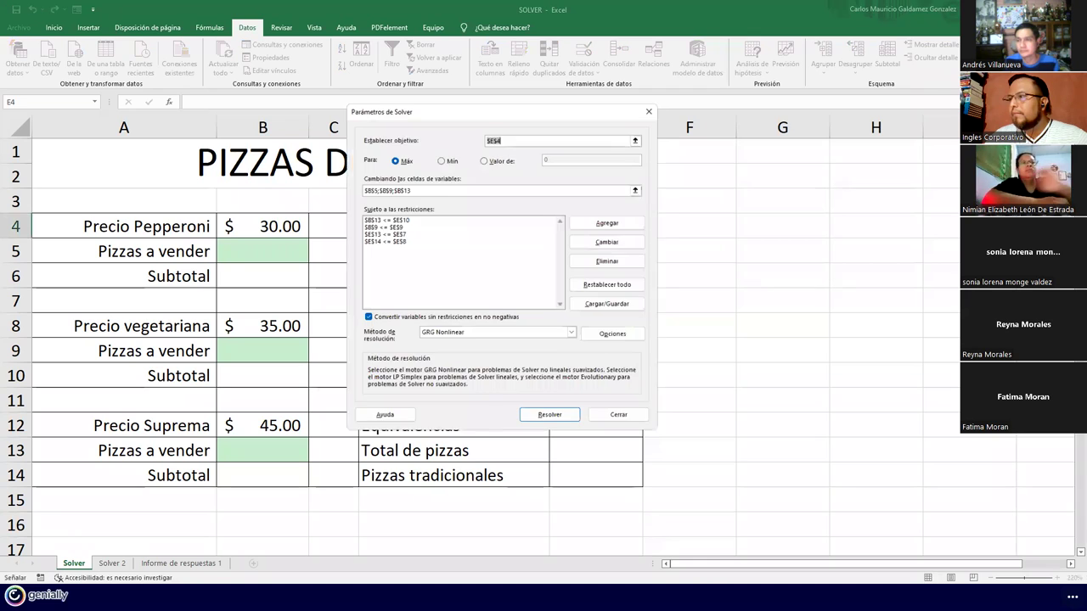
pyautogui.click(654, 107)
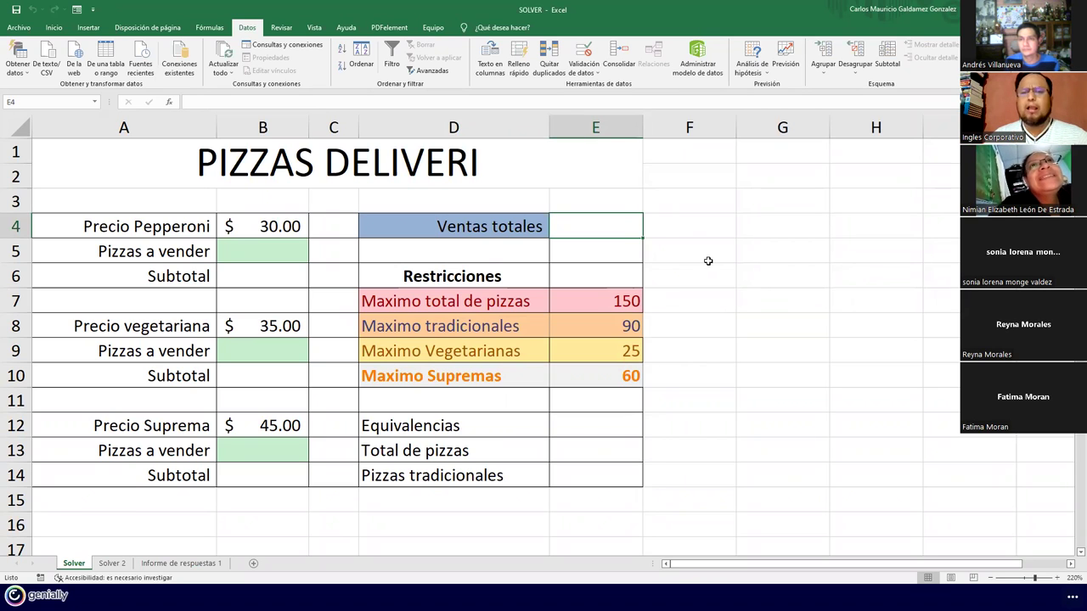
pyautogui.click(559, 259)
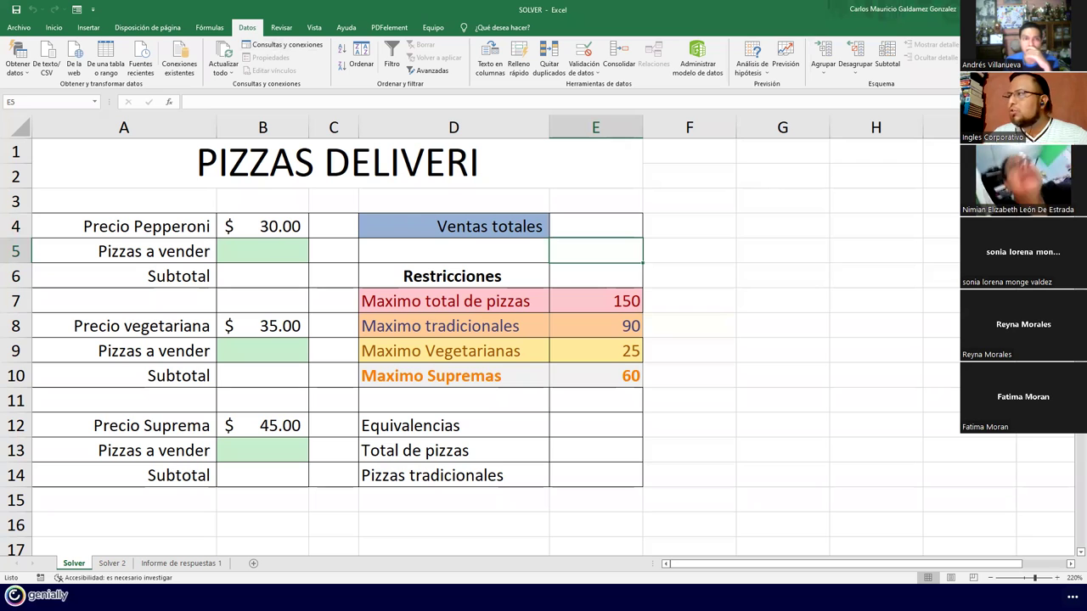
pyautogui.click(449, 358)
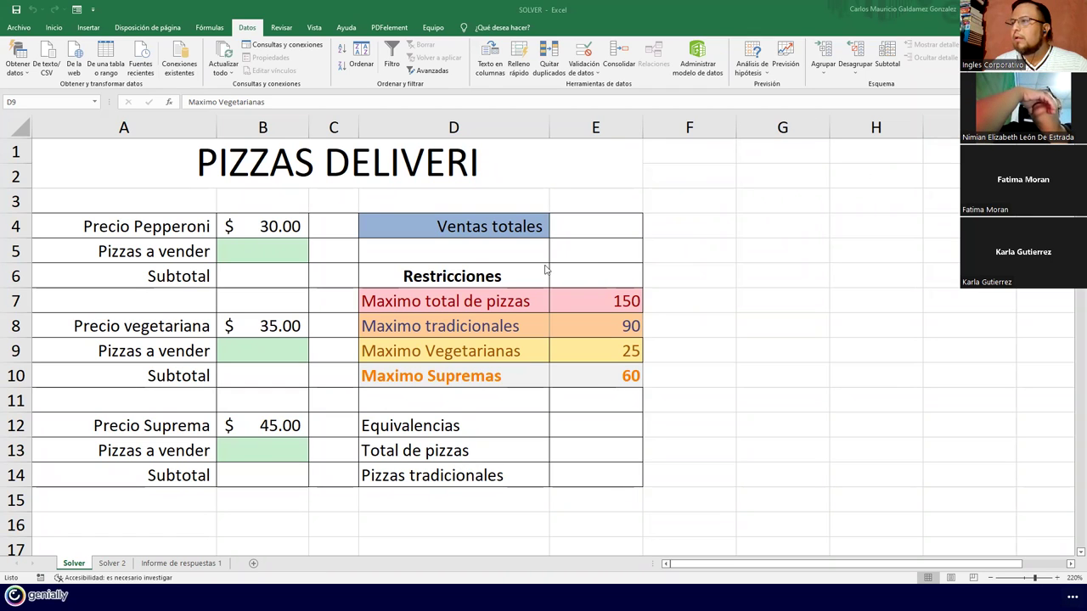
# Review the Pepperoni, vegetariana and Suprema price labels, their prices, and the Pepperoni quantity and subtotal cells
pyautogui.click(572, 273)
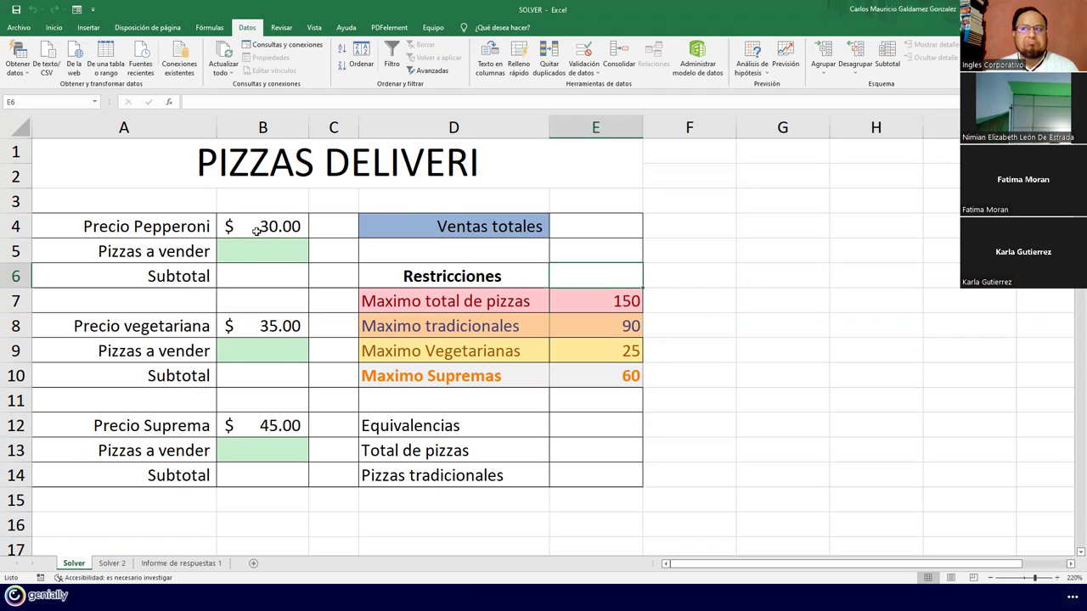
pyautogui.click(256, 231)
pyautogui.click(112, 226)
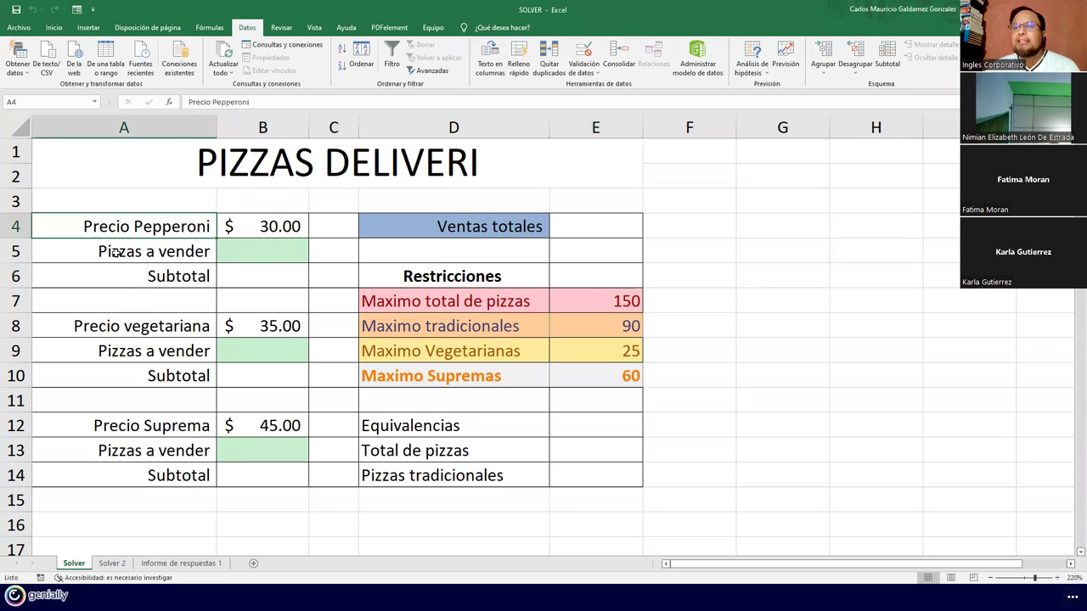
pyautogui.click(124, 321)
pyautogui.click(133, 425)
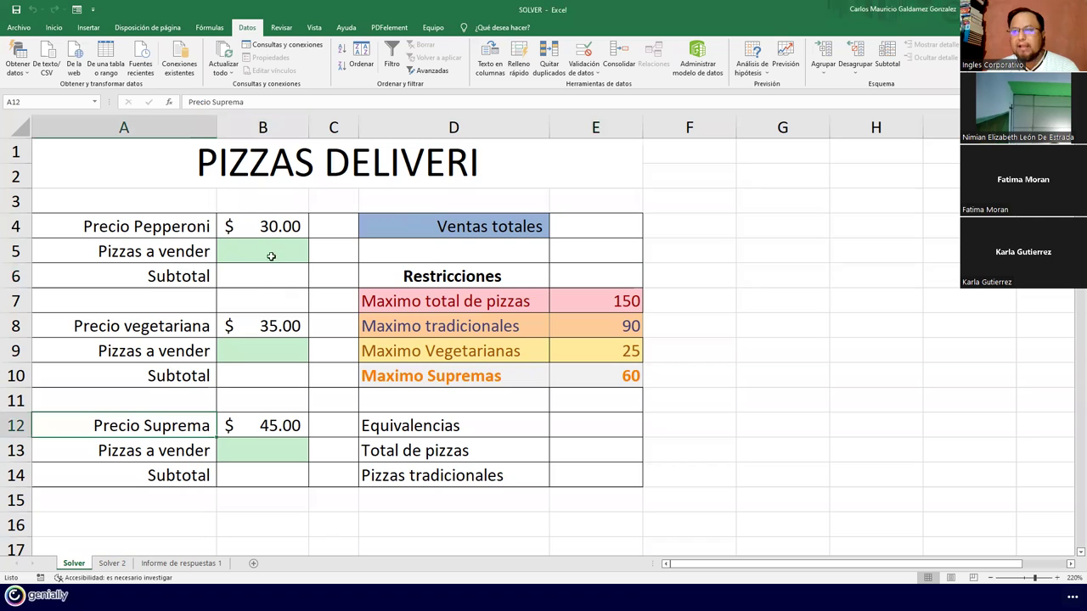
pyautogui.click(162, 230)
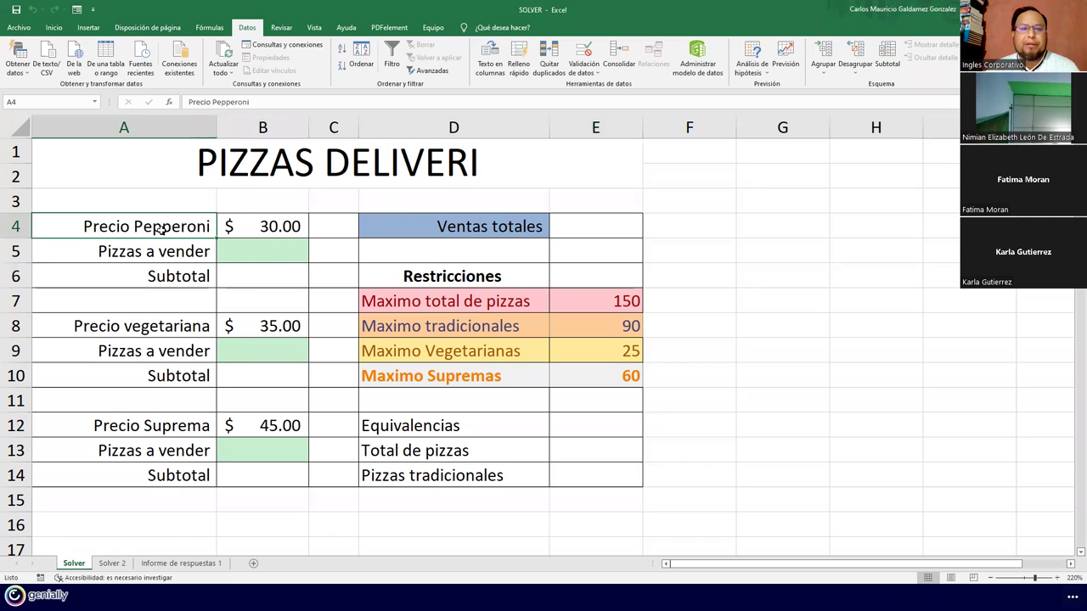
pyautogui.click(156, 329)
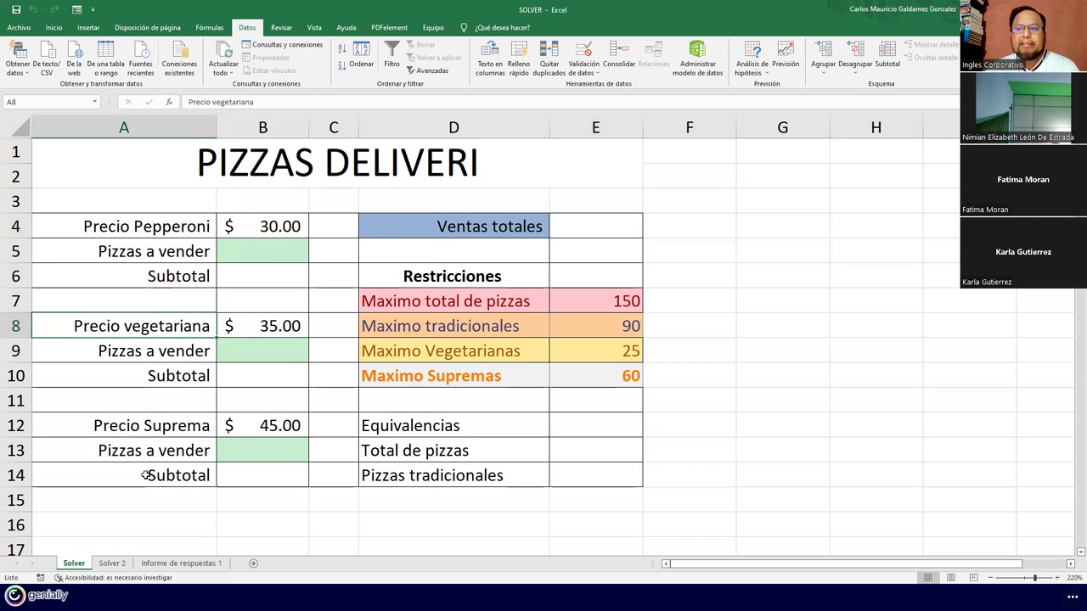
pyautogui.click(146, 417)
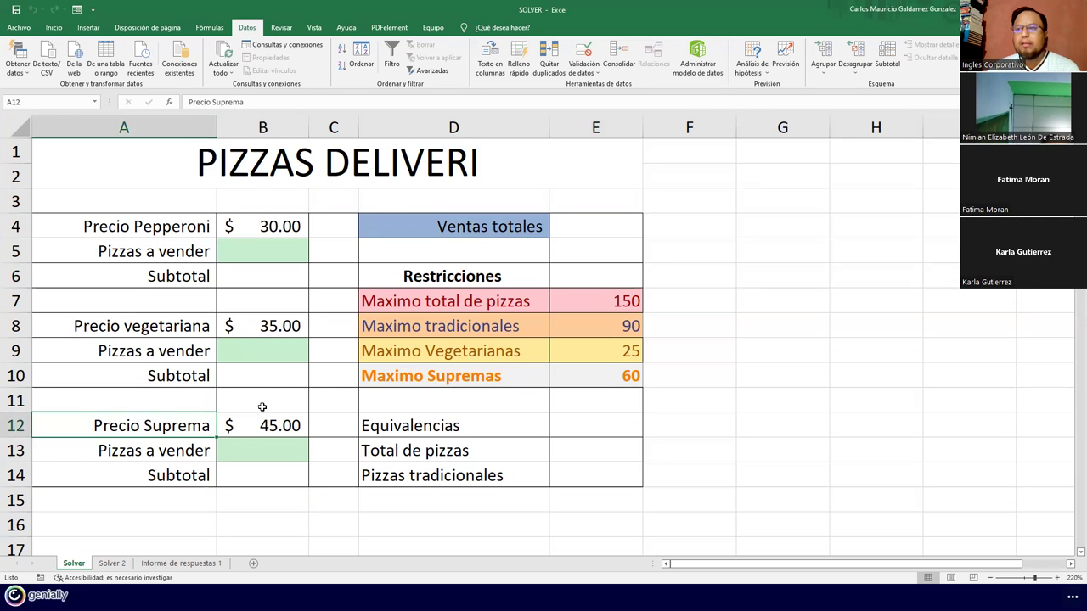
pyautogui.click(250, 254)
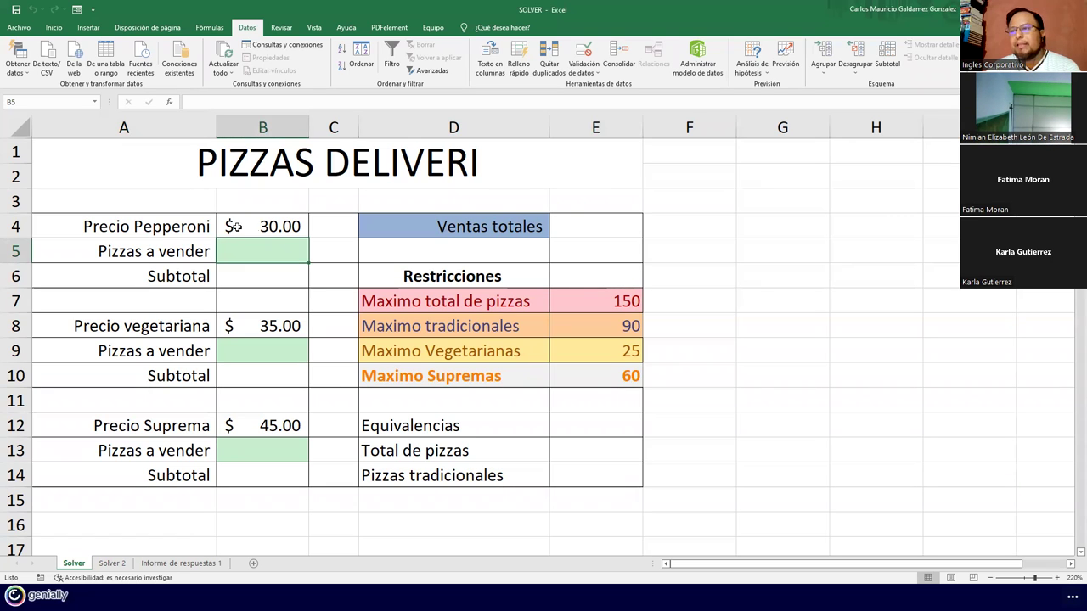
pyautogui.click(268, 233)
pyautogui.click(265, 325)
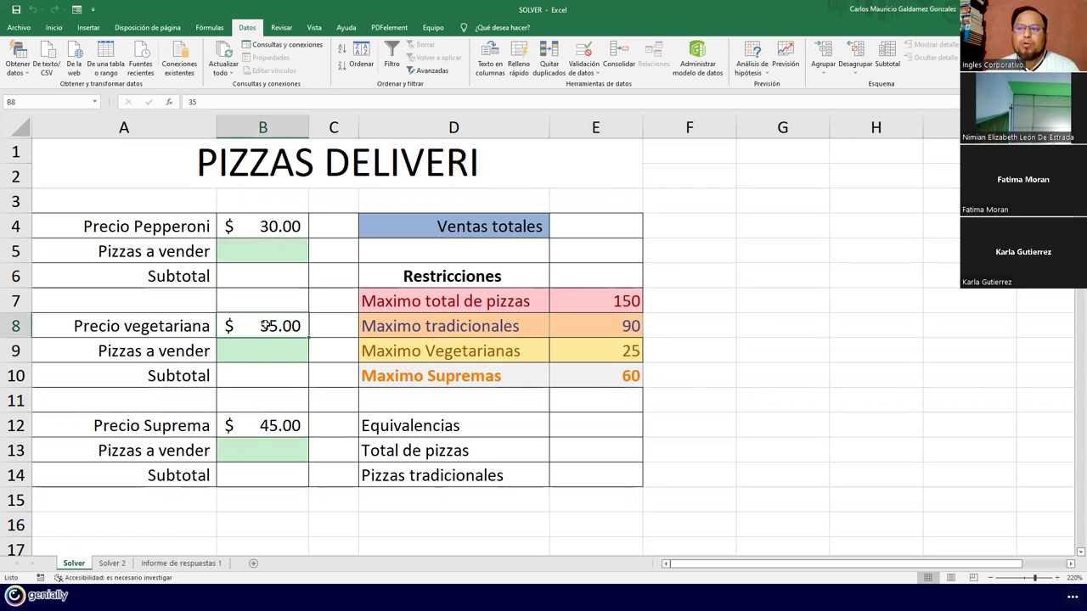
pyautogui.click(262, 430)
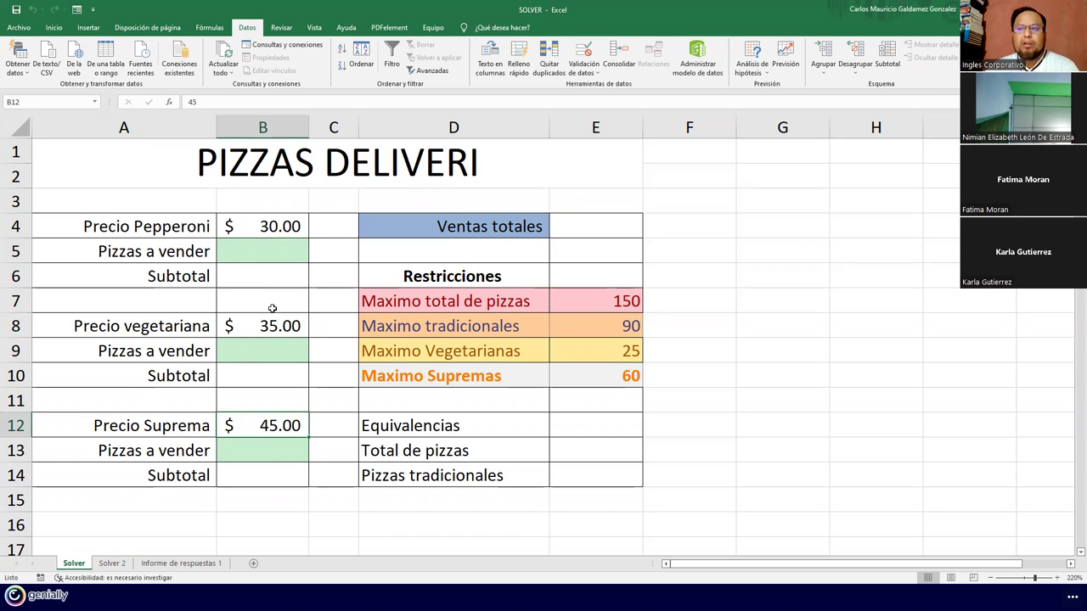
pyautogui.click(259, 279)
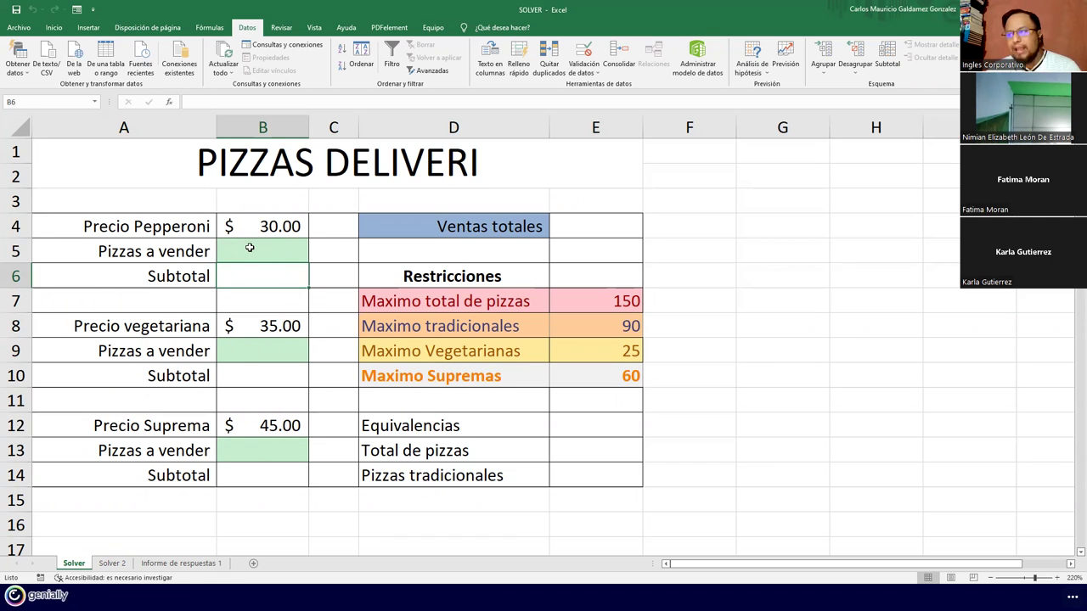
# Examine the limits under Restricciones for total pizzas, tradicionales, Vegetarianas and Supremas
pyautogui.click(381, 304)
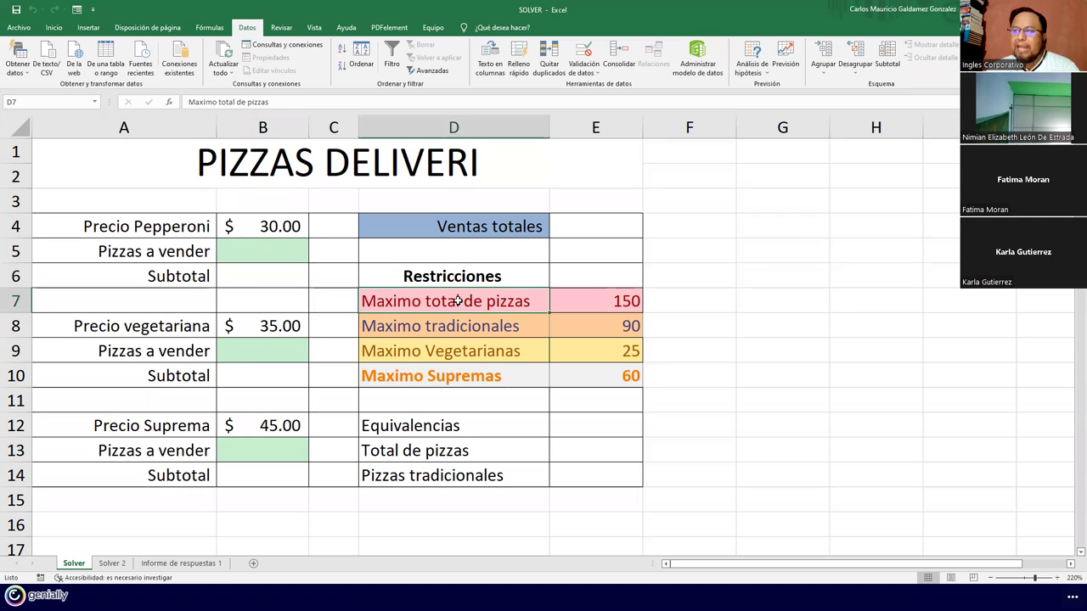
pyautogui.click(595, 302)
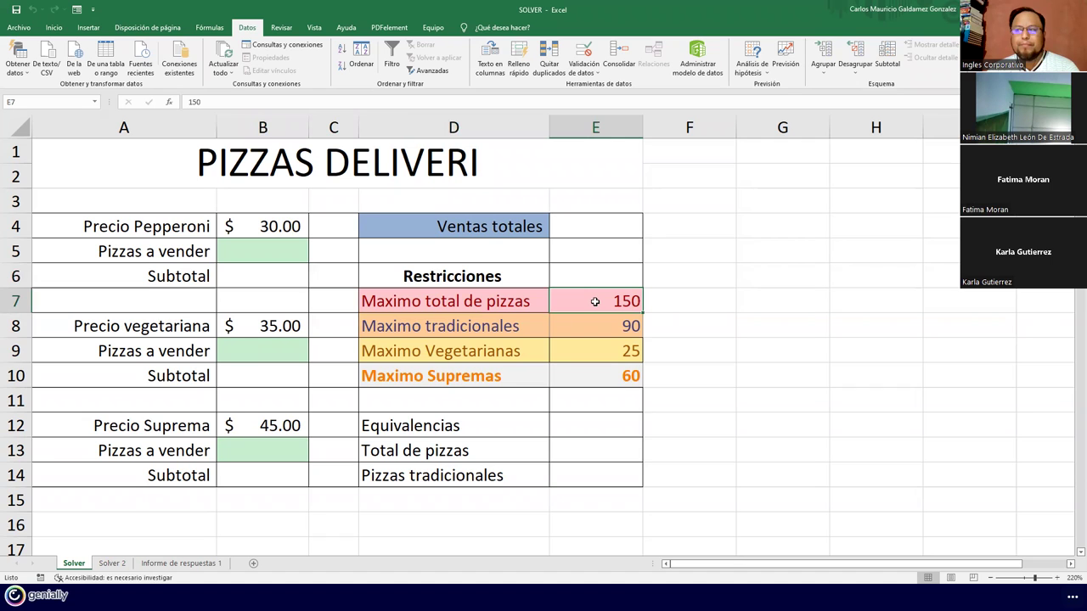
pyautogui.click(369, 330)
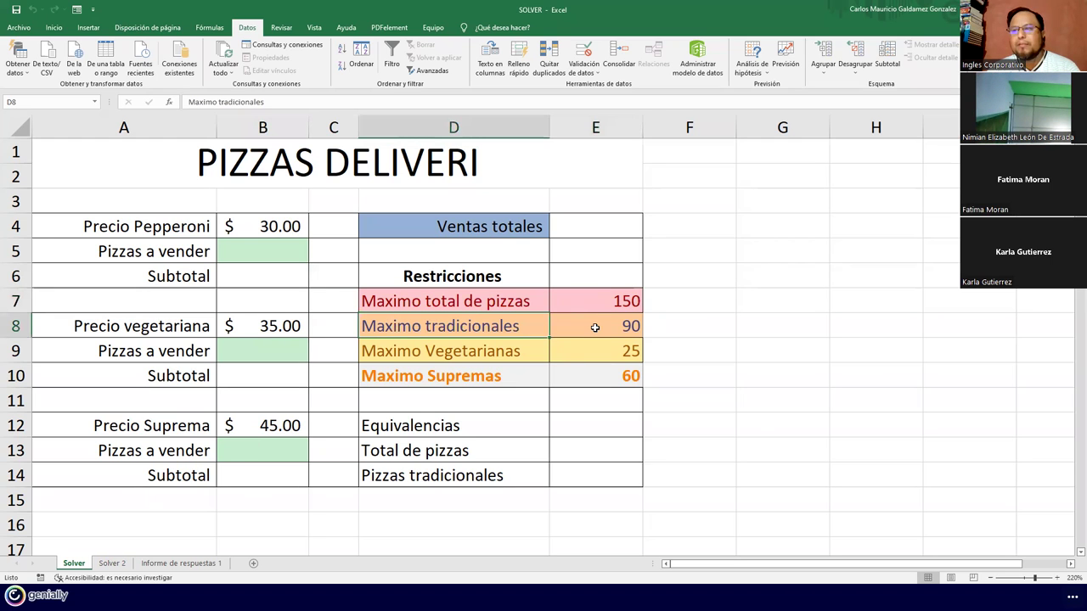
pyautogui.click(398, 359)
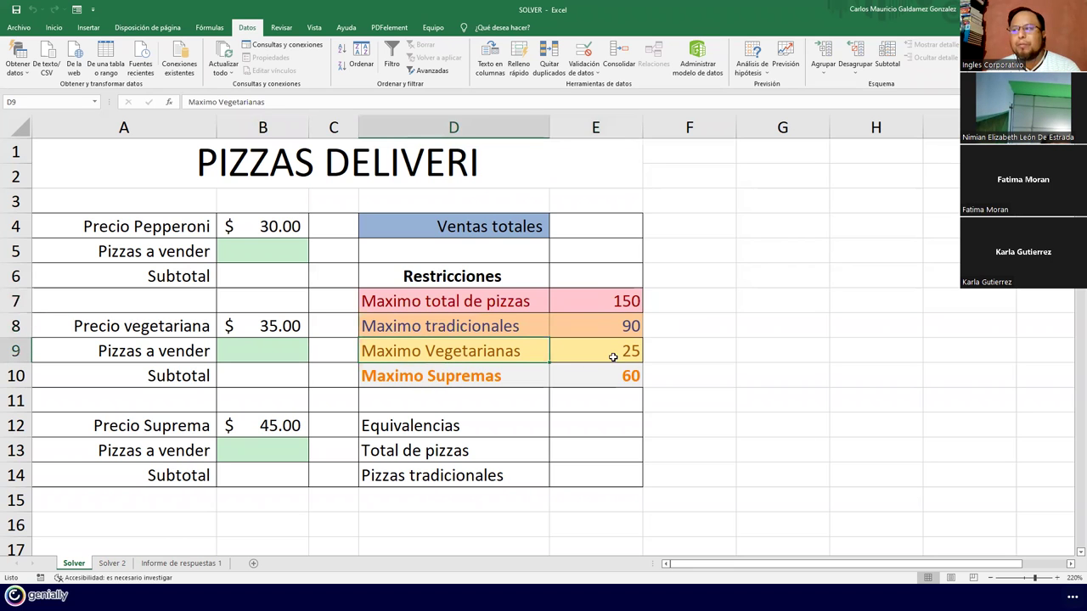
pyautogui.click(613, 351)
pyautogui.click(382, 380)
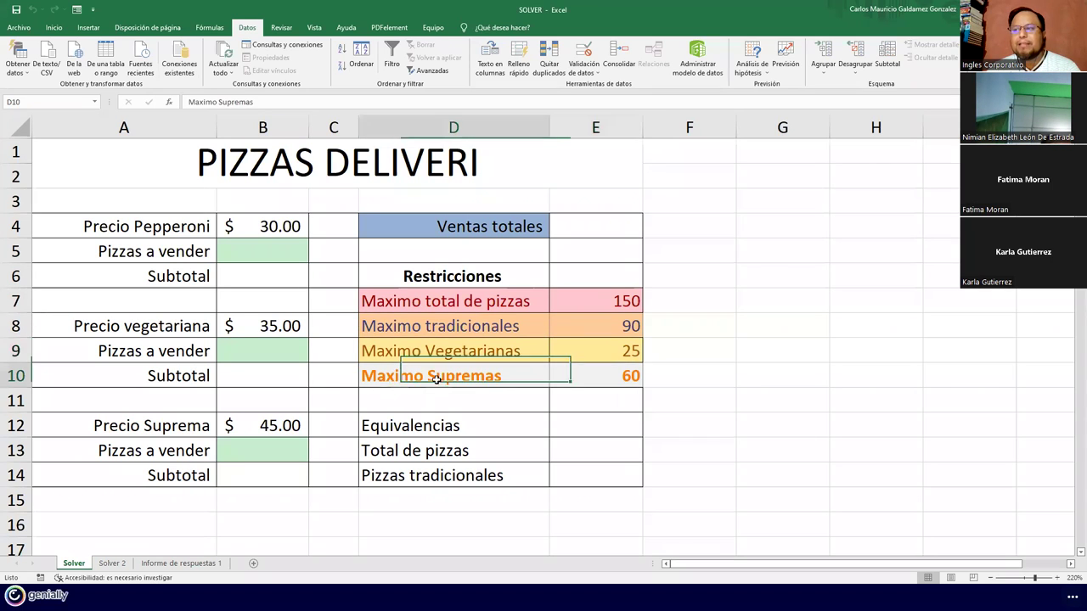
pyautogui.click(611, 377)
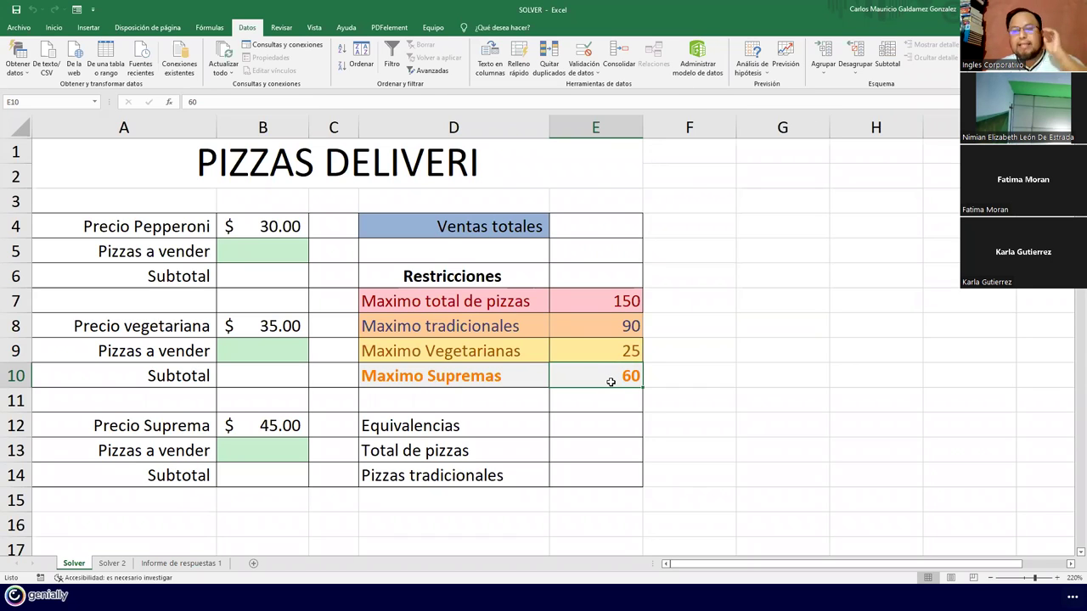
# Compare the three Pizzas a vender cells B5, B9 and B13 with the maximum limits in E7 through E10
pyautogui.click(278, 249)
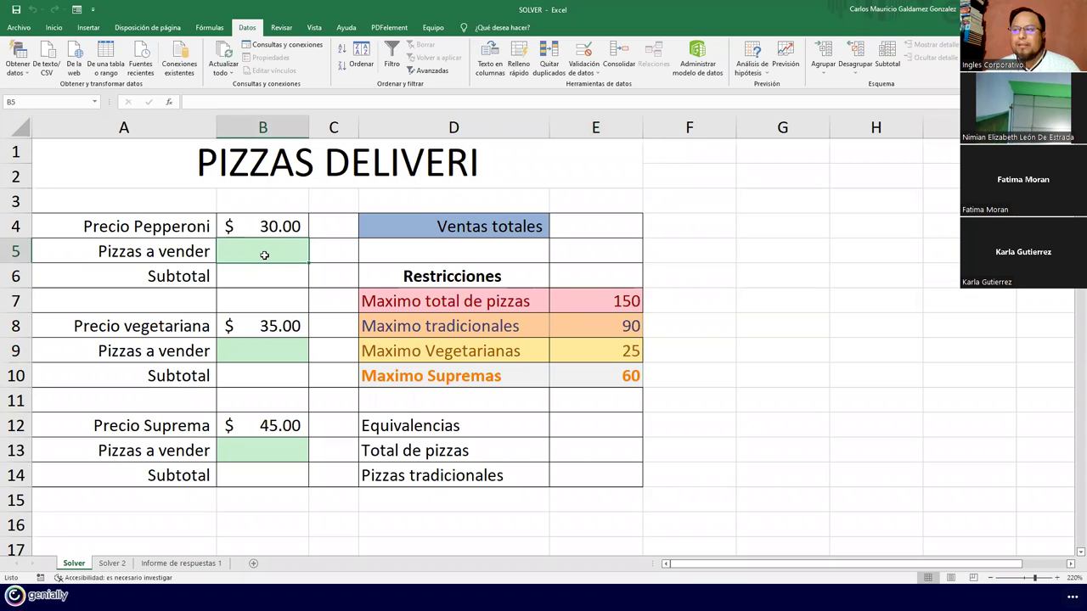
pyautogui.keyDown('ctrl'); pyautogui.click(244, 351); pyautogui.keyUp('ctrl')
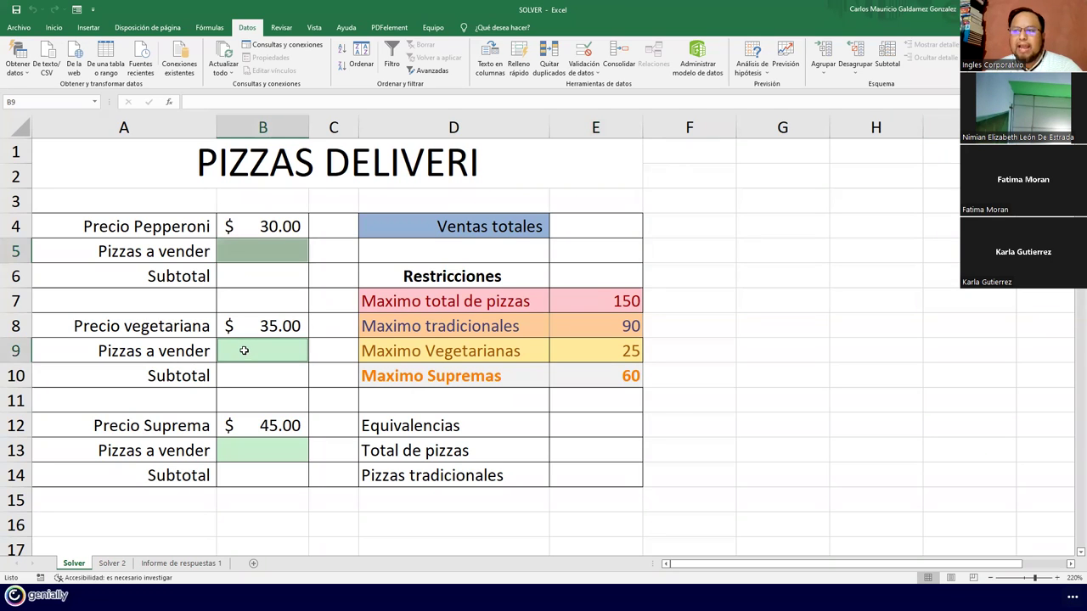
pyautogui.keyDown('ctrl'); pyautogui.click(250, 451); pyautogui.keyUp('ctrl')
pyautogui.click(627, 301)
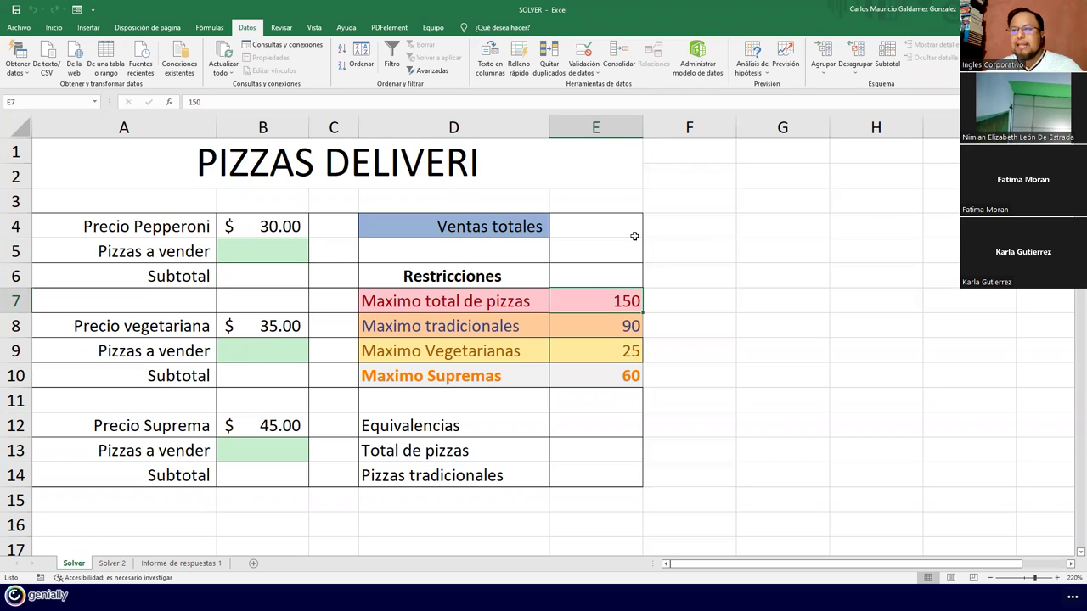
pyautogui.click(263, 251)
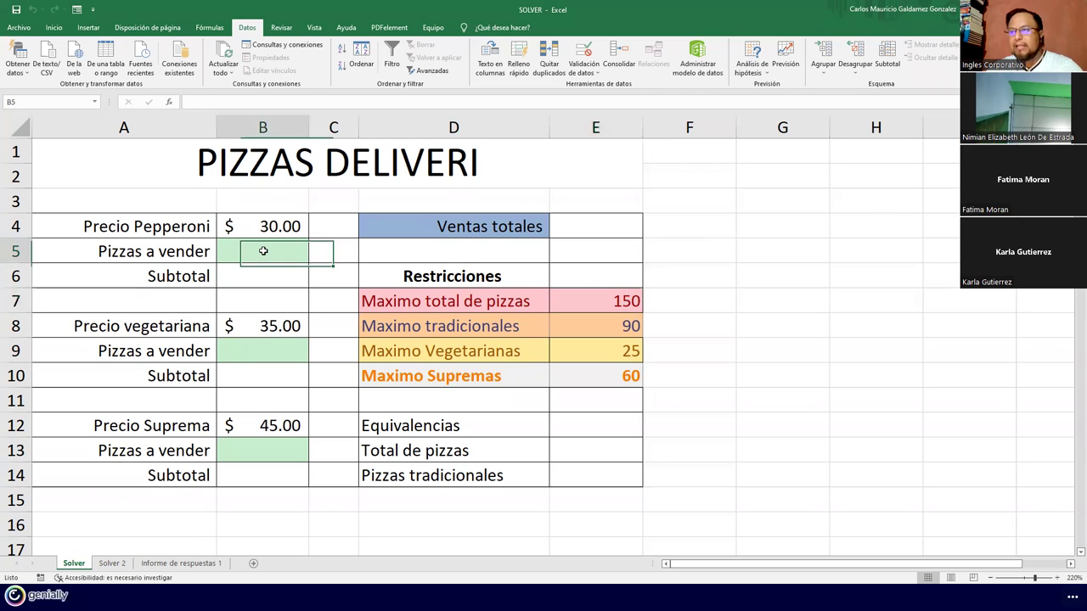
pyautogui.click(599, 331)
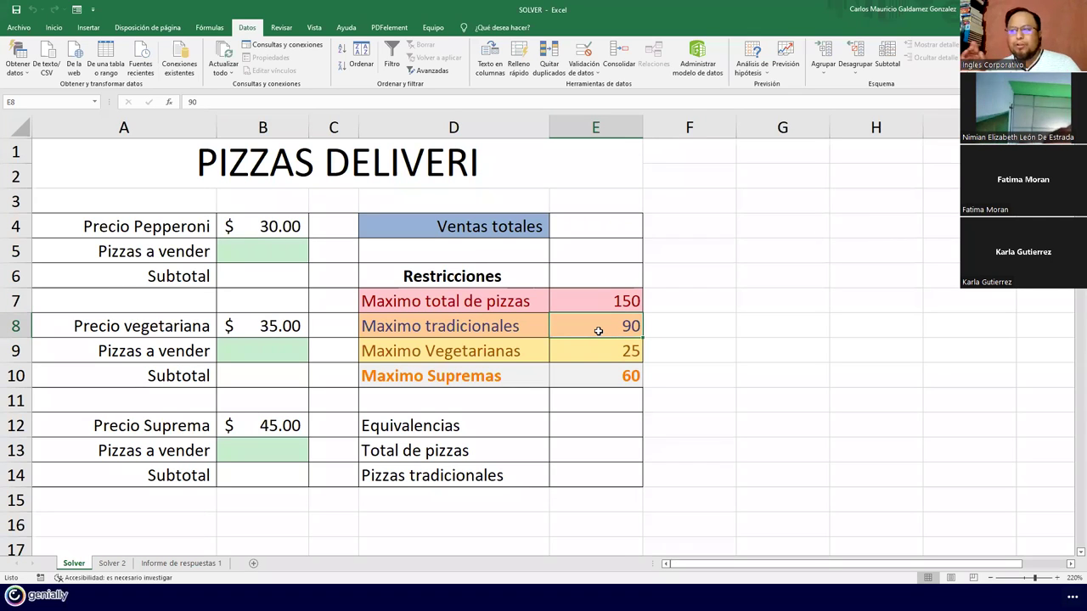
pyautogui.click(270, 353)
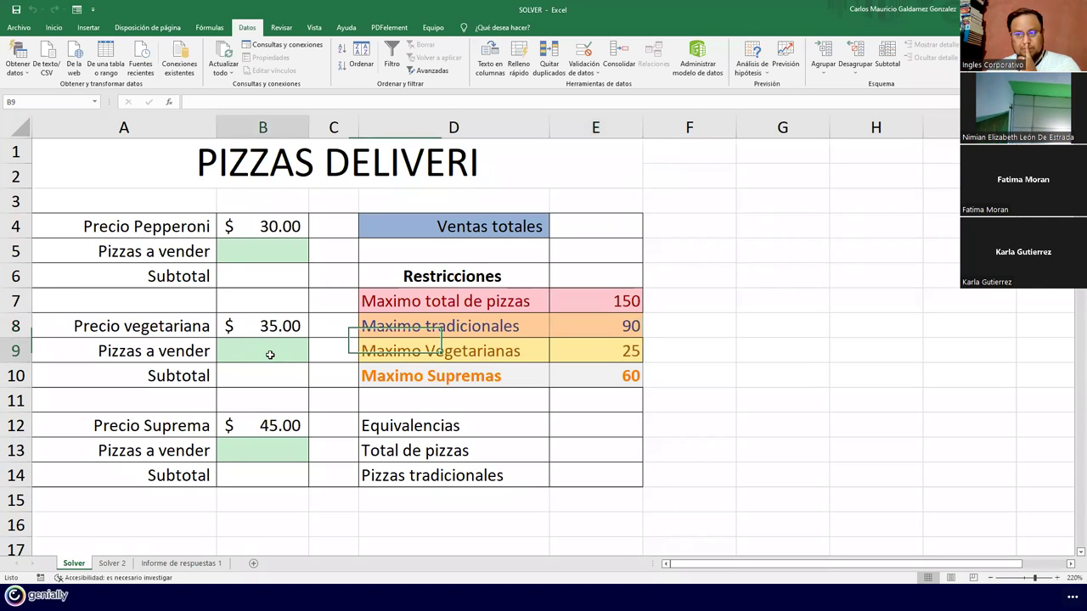
pyautogui.click(581, 354)
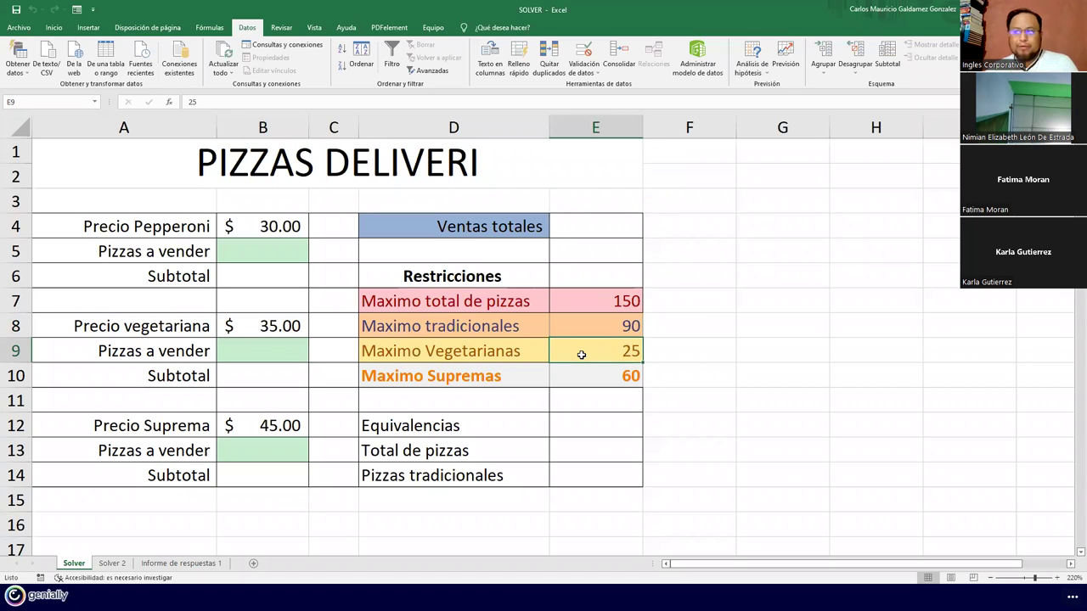
pyautogui.click(248, 454)
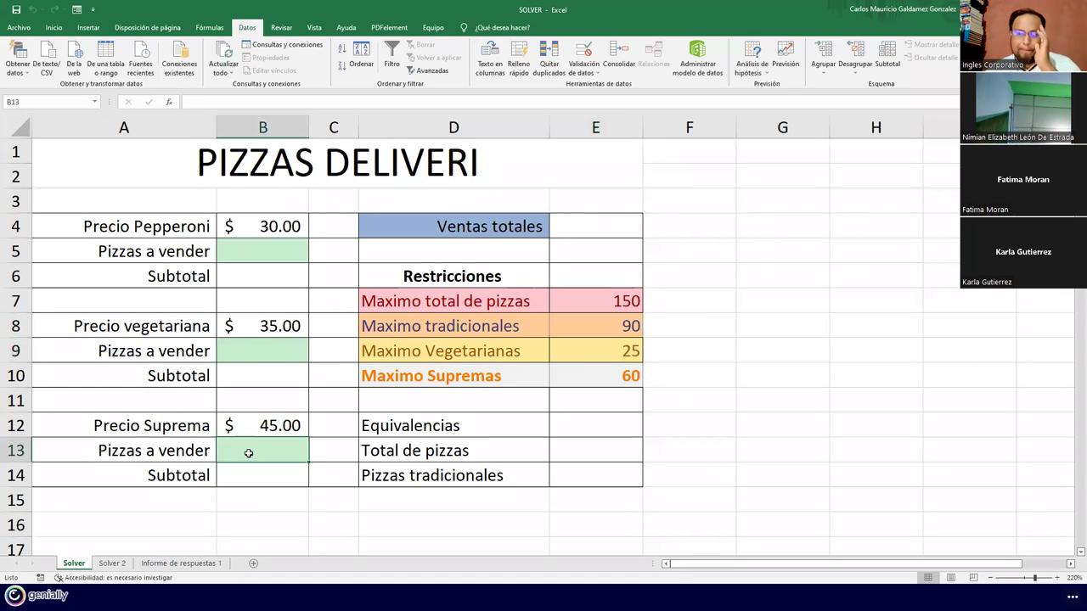
pyautogui.click(621, 375)
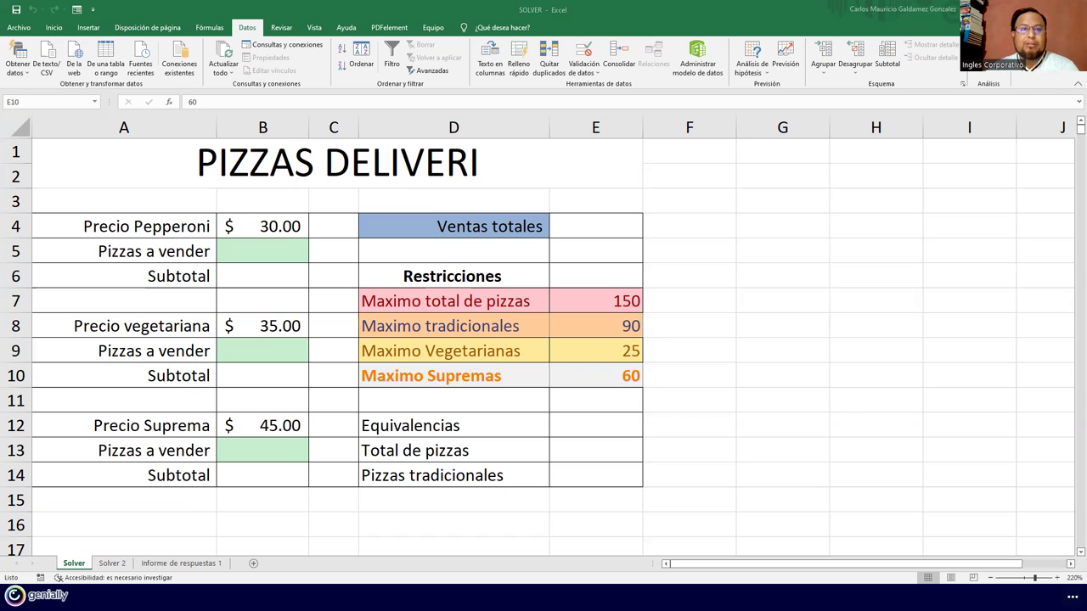
# Inspect the Ventas totales cell and the Equivalencias cells for Total de pizzas and Pizzas tradicionales, along with quantity cells B9 and B13
pyautogui.click(605, 231)
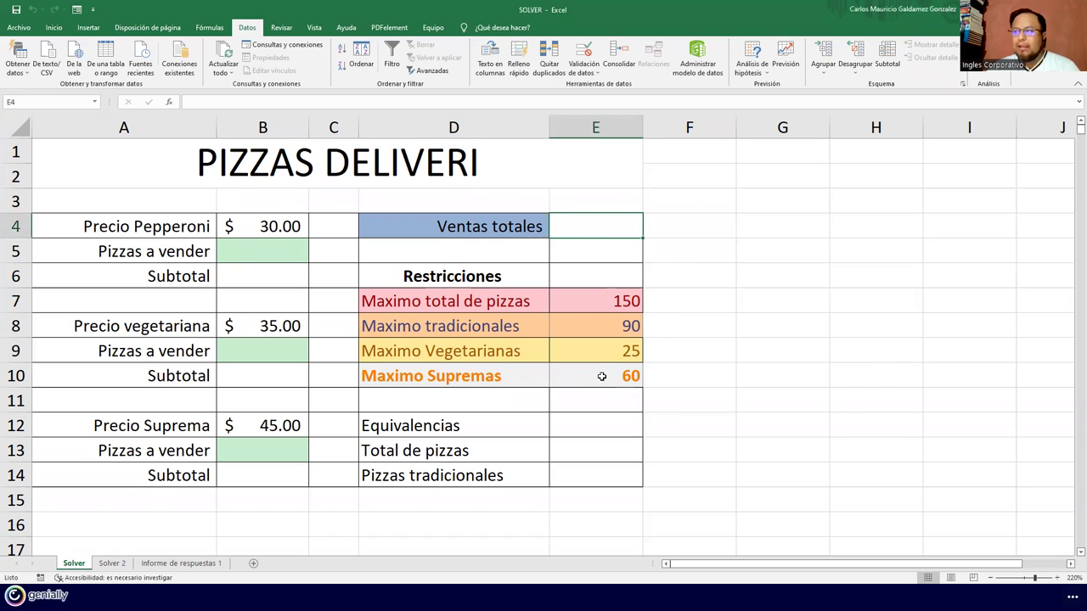
pyautogui.click(594, 432)
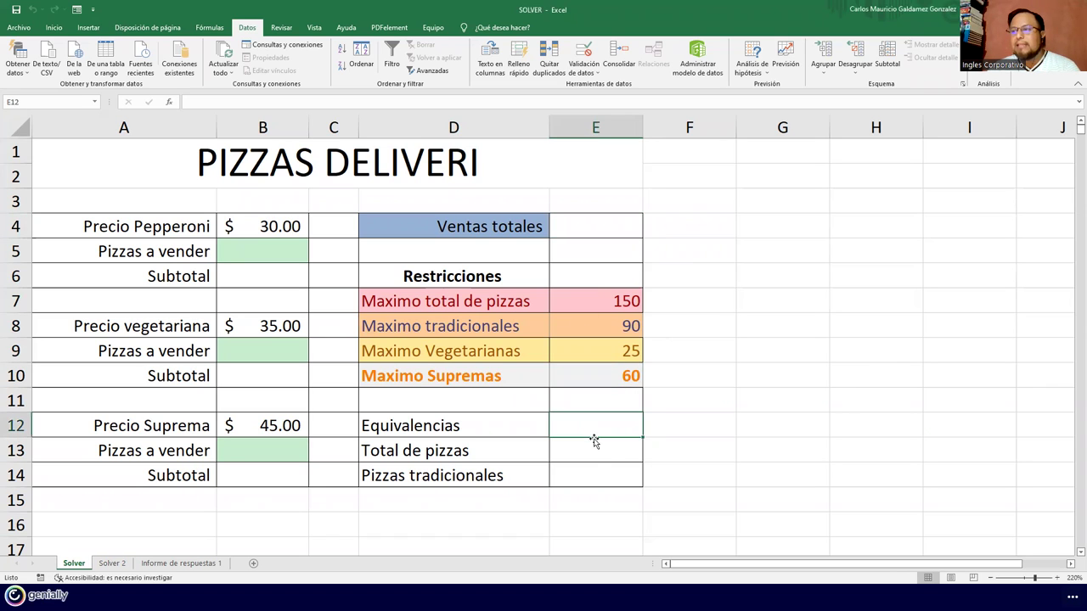
pyautogui.click(593, 457)
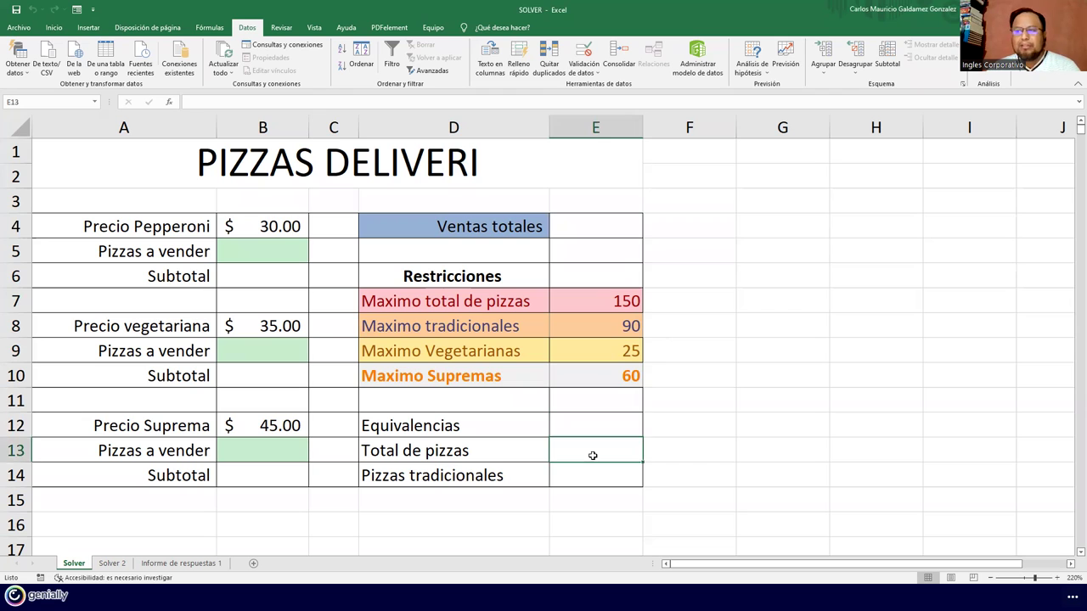
pyautogui.click(245, 450)
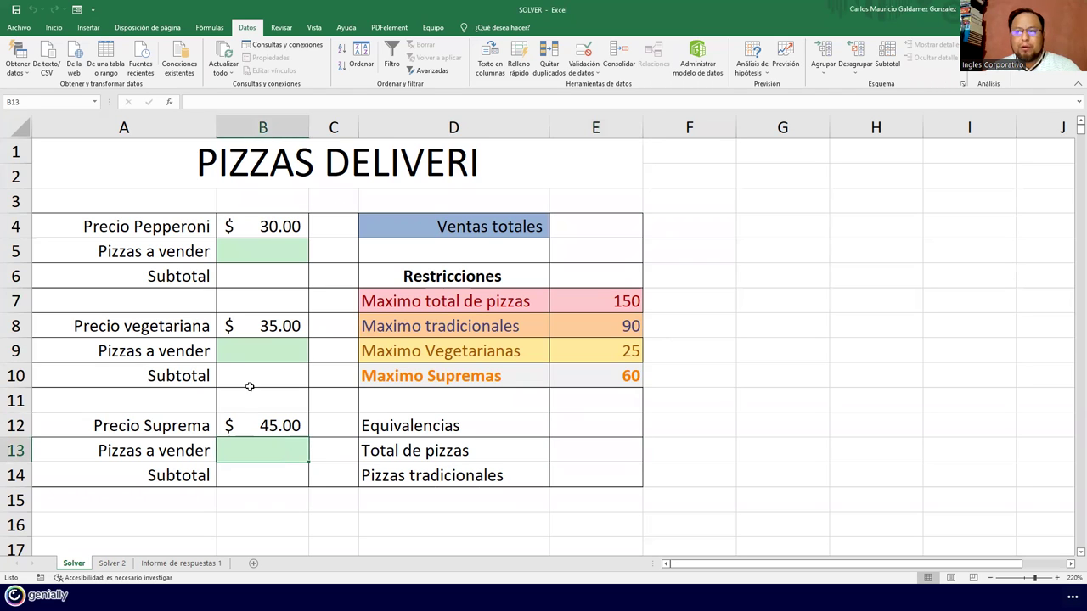
pyautogui.keyDown('ctrl'); pyautogui.click(281, 350); pyautogui.keyUp('ctrl')
pyautogui.click(593, 457)
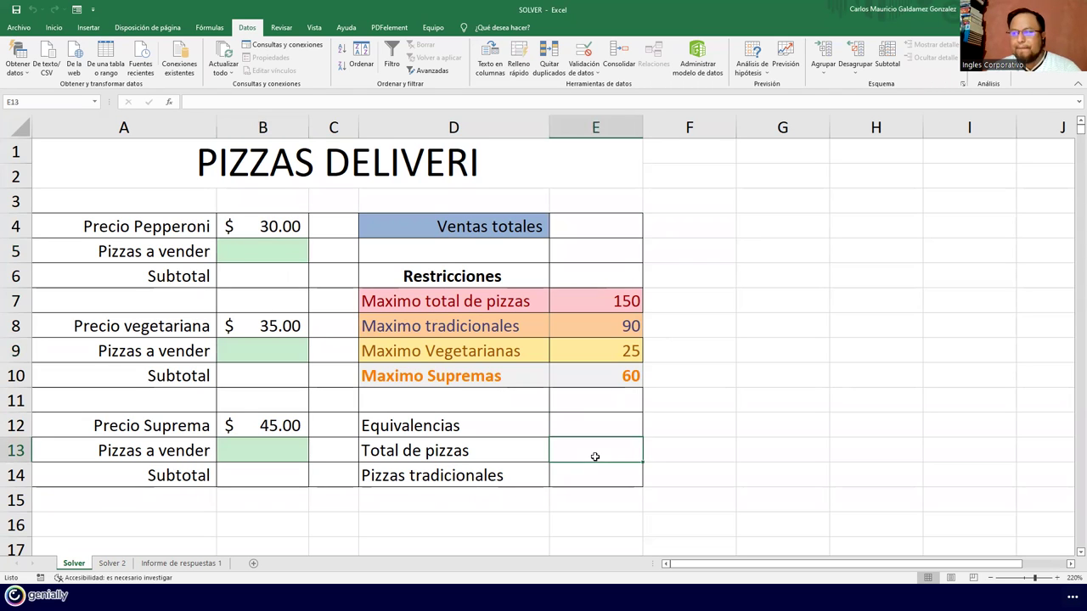
pyautogui.click(599, 480)
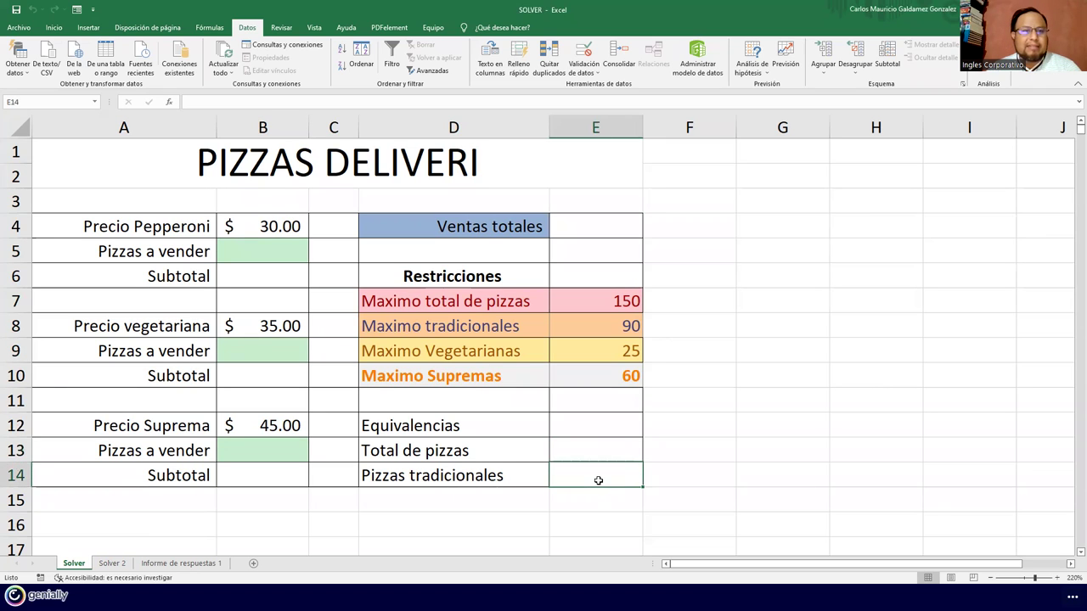
pyautogui.click(428, 380)
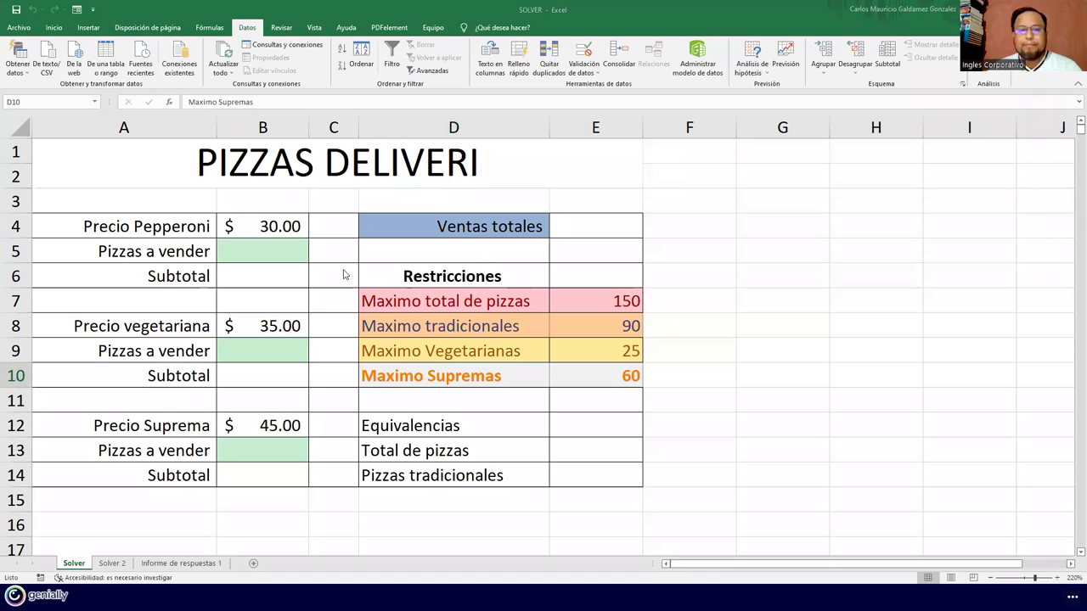
pyautogui.click(248, 283)
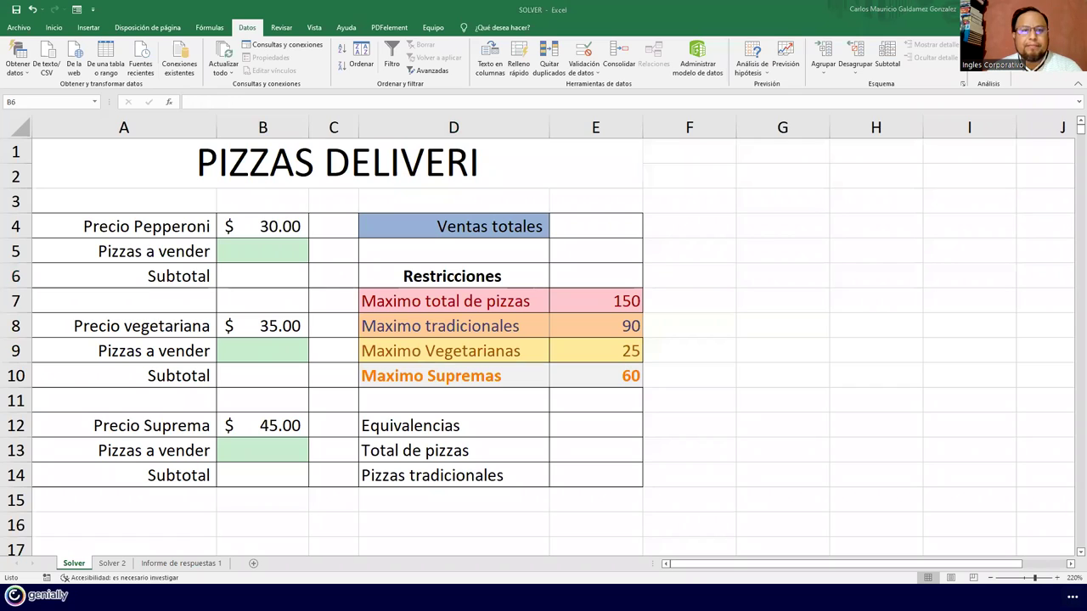
pyautogui.press('F2')
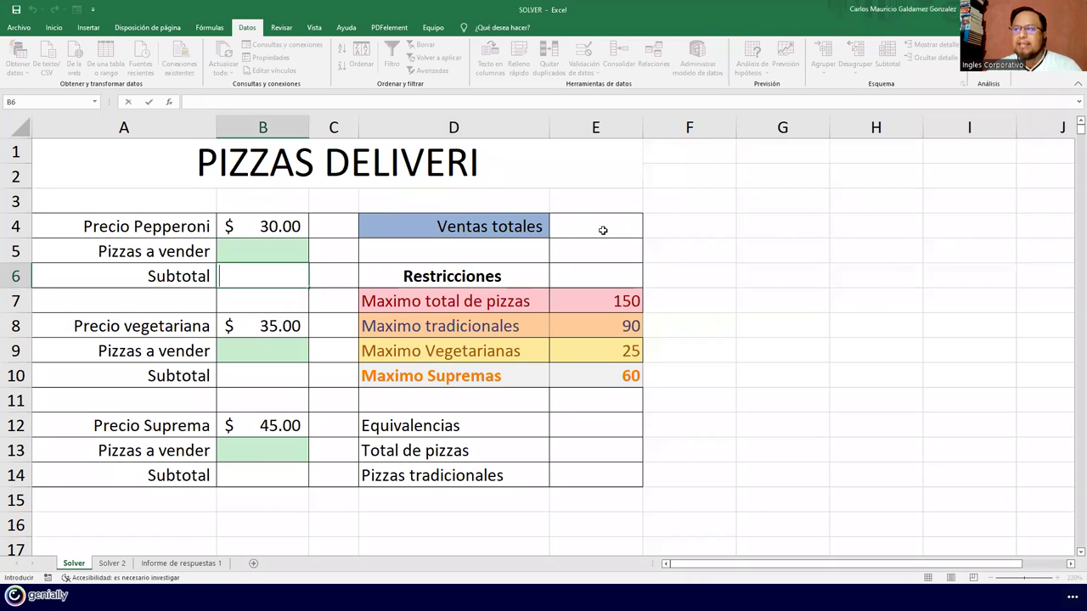
pyautogui.click(603, 230)
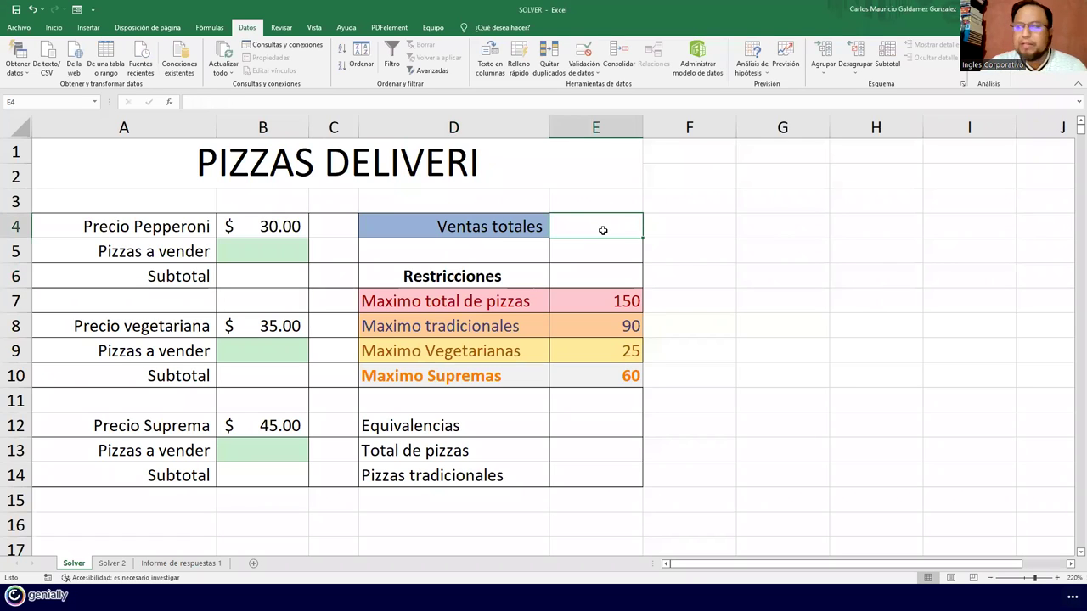
# Enter the Ventas totales formula =B6+B10+B14 in E4 to add the three pizza subtotals
pyautogui.write('=')
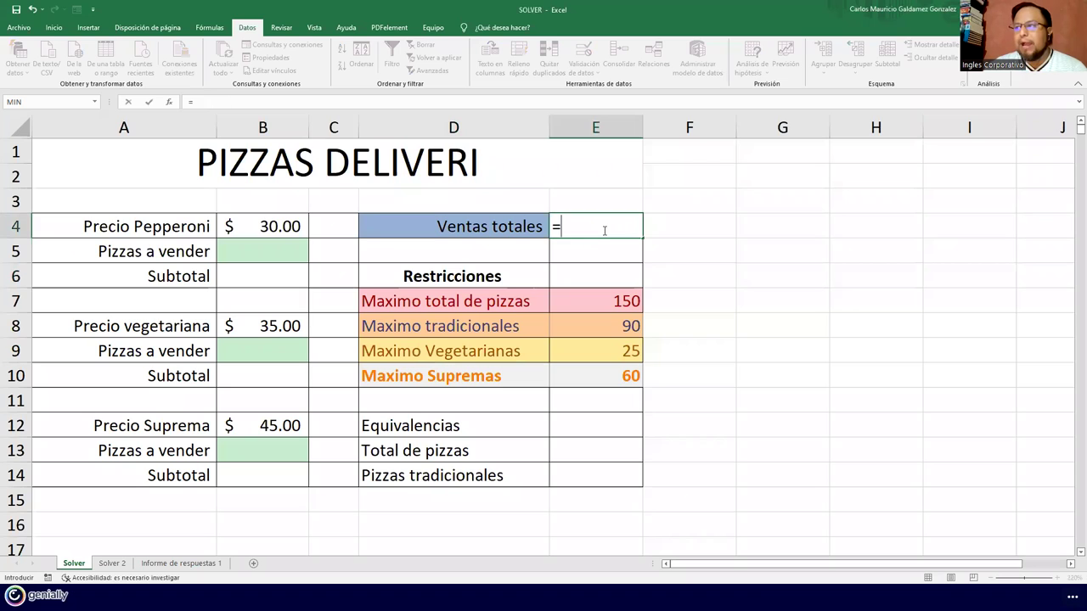
pyautogui.click(245, 283)
pyautogui.write('+')
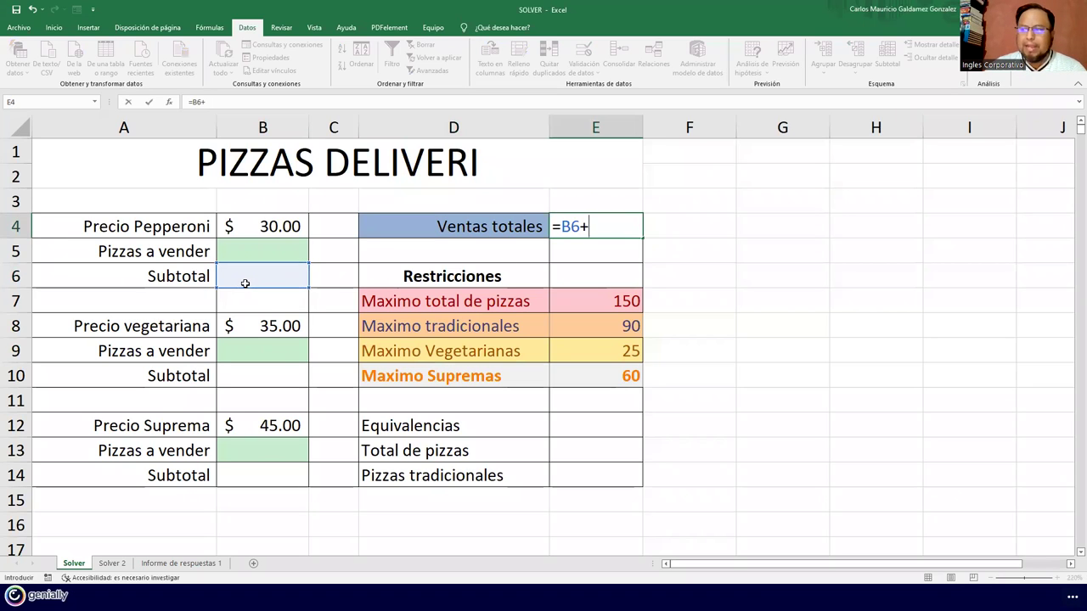
pyautogui.click(268, 380)
pyautogui.write('+')
pyautogui.click(254, 476)
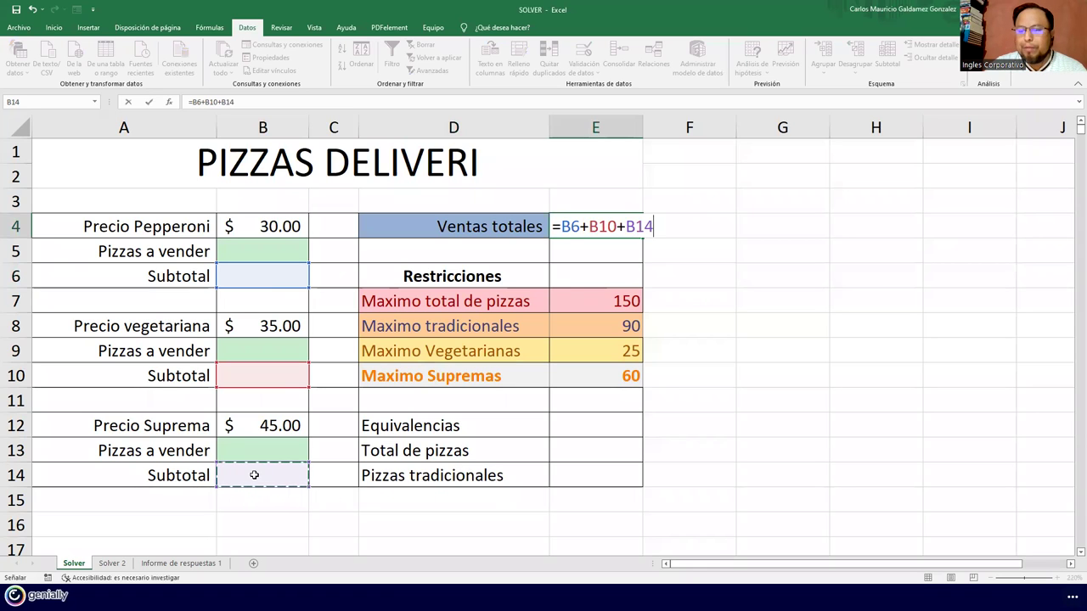
pyautogui.hotkey('ctrl', 'Return')
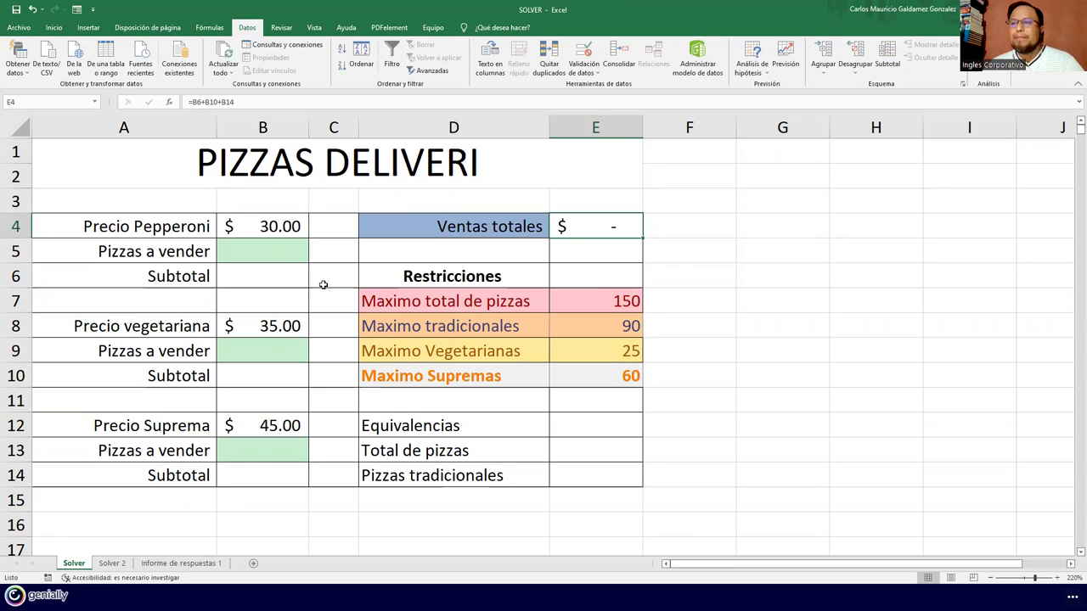
# Inspect the cell references used by the Ventas totales formula in E4
pyautogui.click(260, 290)
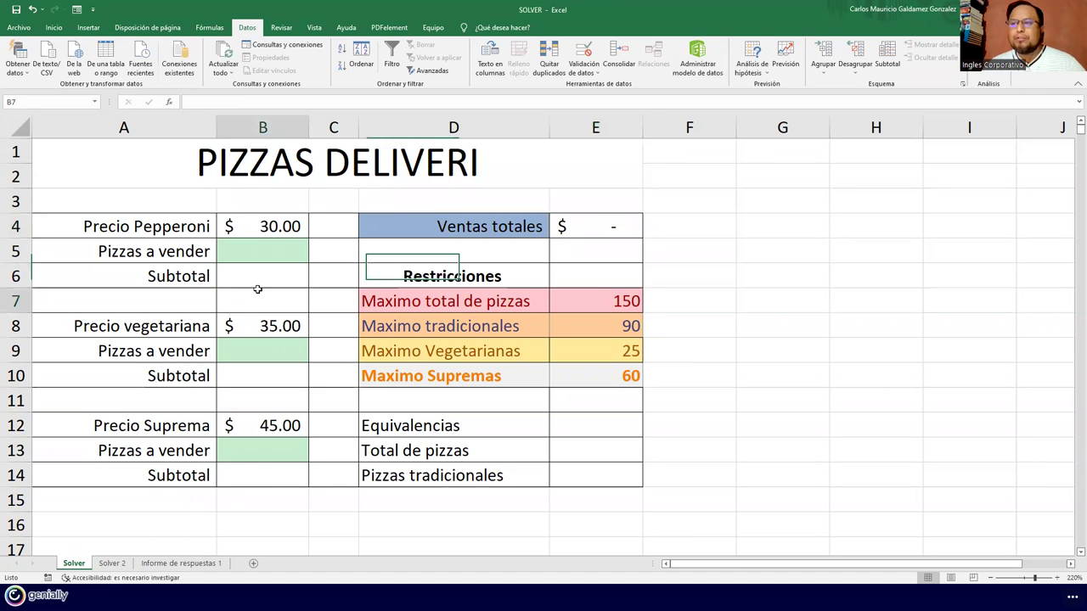
pyautogui.doubleClick(617, 226)
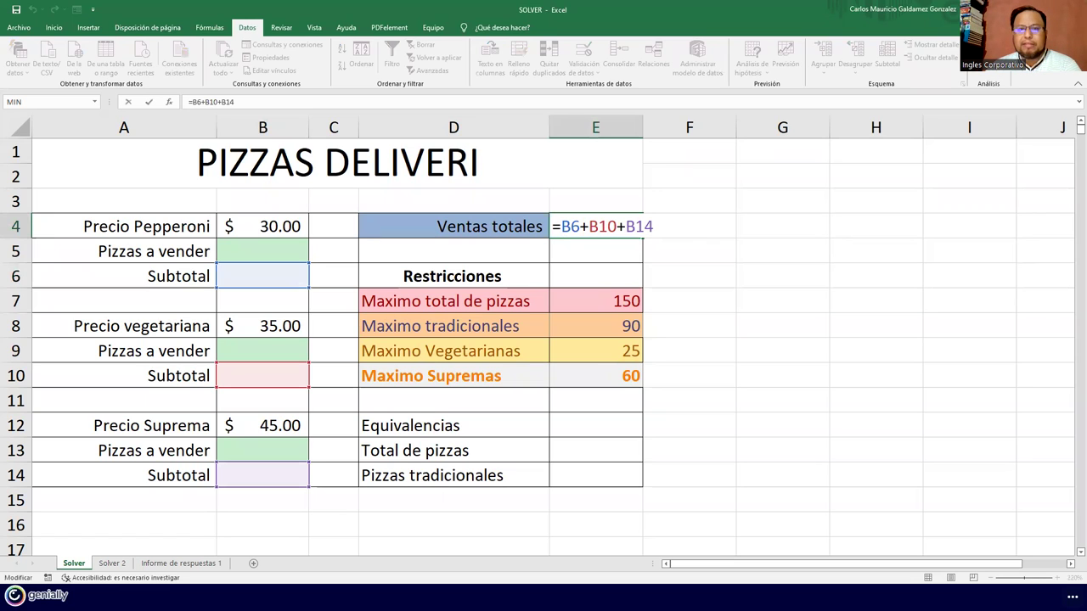
pyautogui.press('Return')
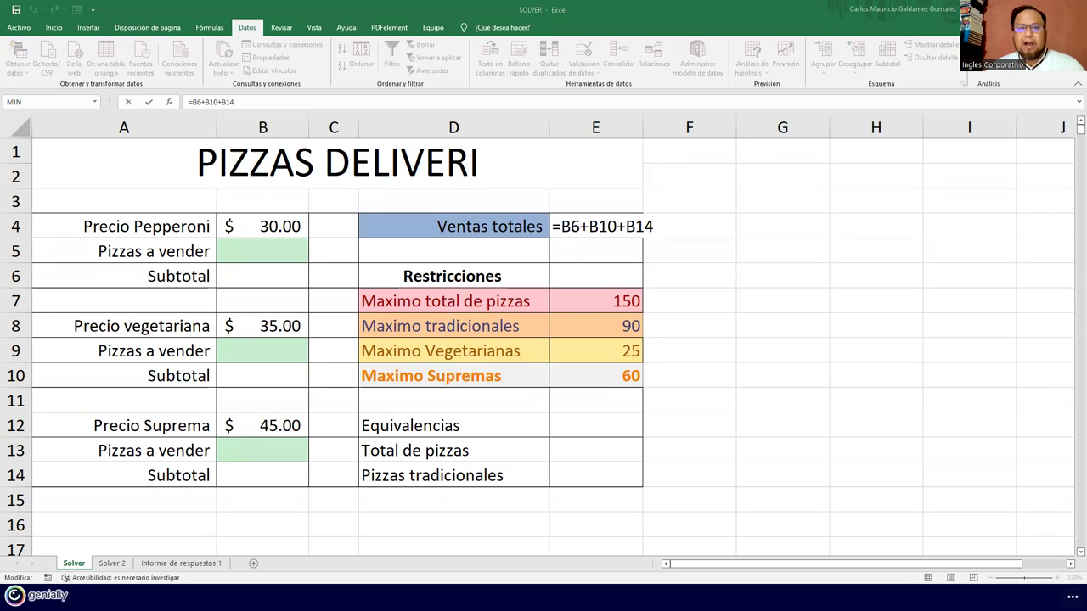
# Review the Pizzas a vender cells B5, B9 and B13 and the Maximo total de pizzas limit in E7
pyautogui.click(265, 251)
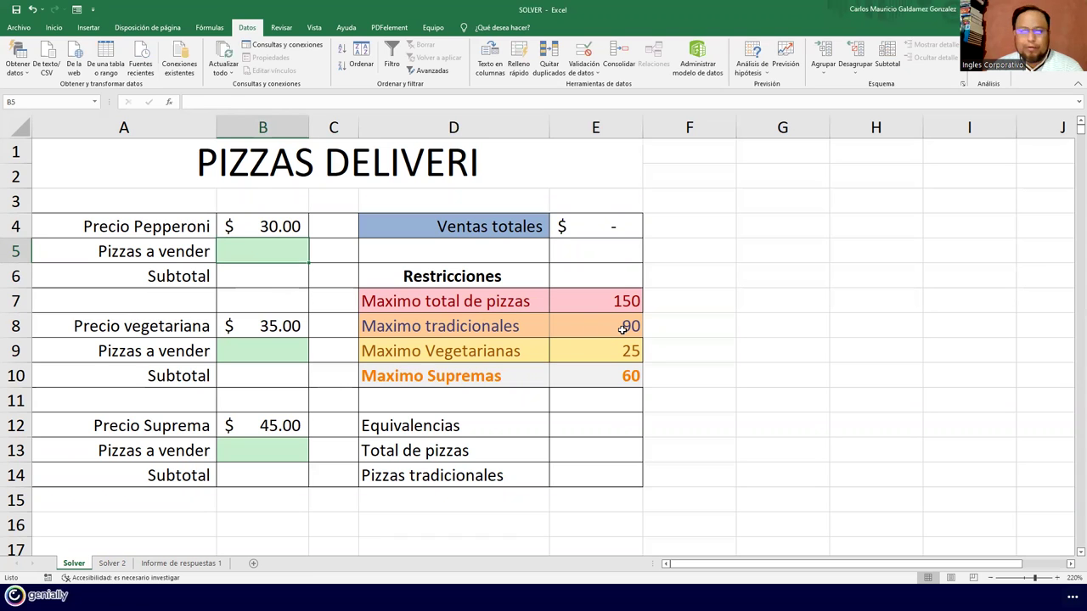
pyautogui.click(275, 346)
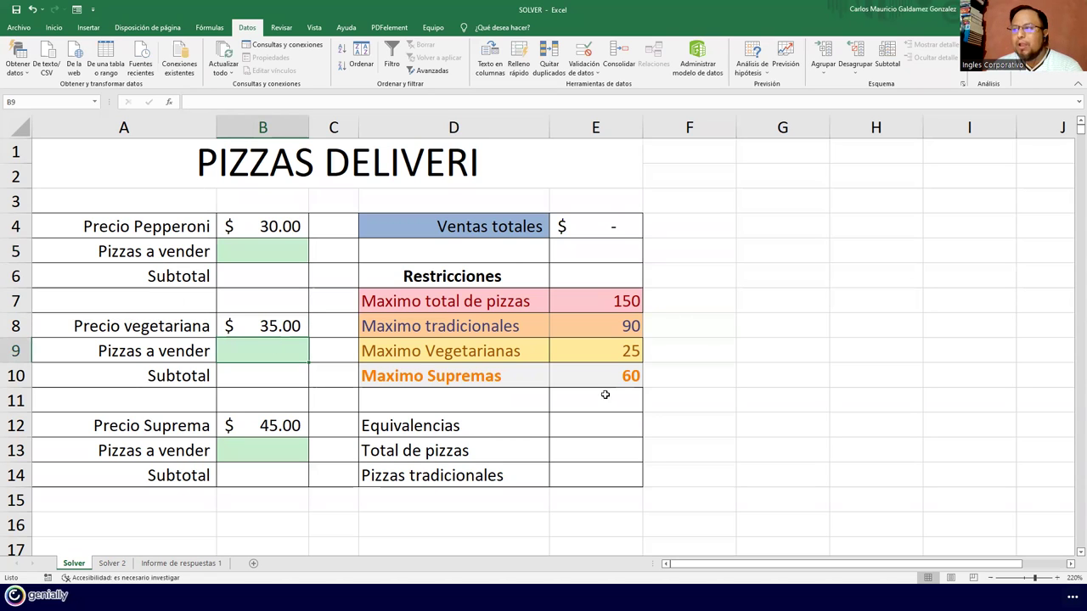
pyautogui.click(284, 453)
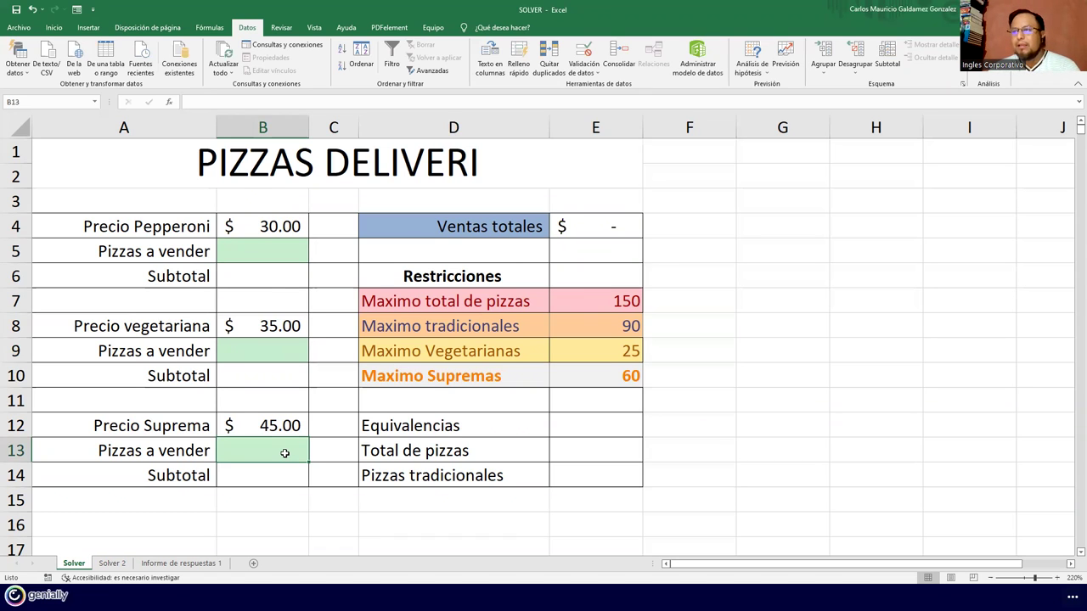
pyautogui.click(250, 252)
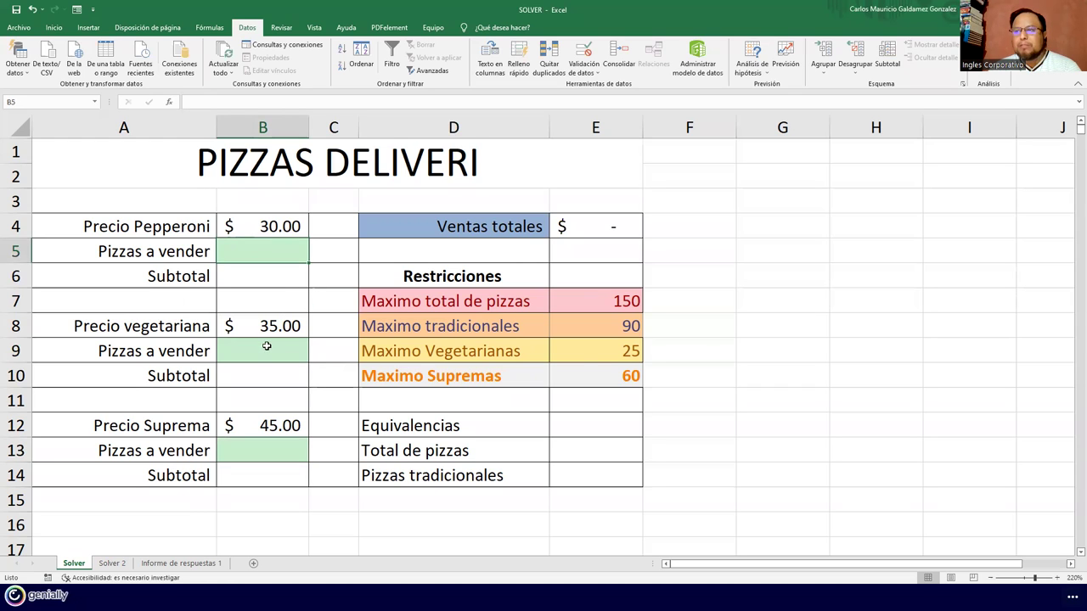
pyautogui.click(600, 300)
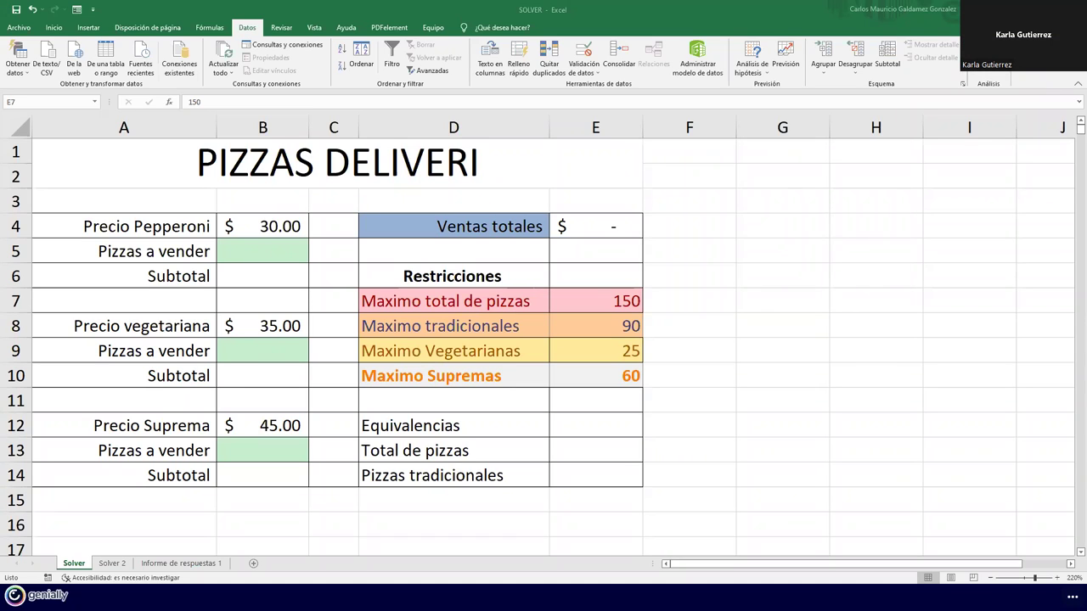
# Examine the Pepperoni price, Pizzas a vender and Subtotal cells in B4 through B6
pyautogui.click(281, 277)
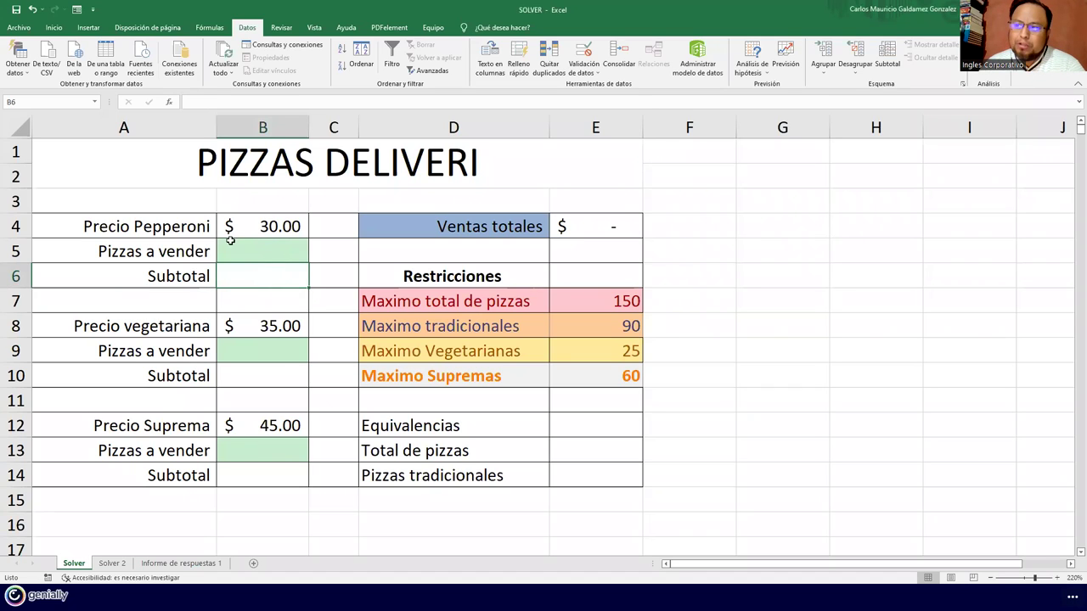
pyautogui.moveTo(232, 229); pyautogui.dragTo(243, 259)
pyautogui.click(249, 279)
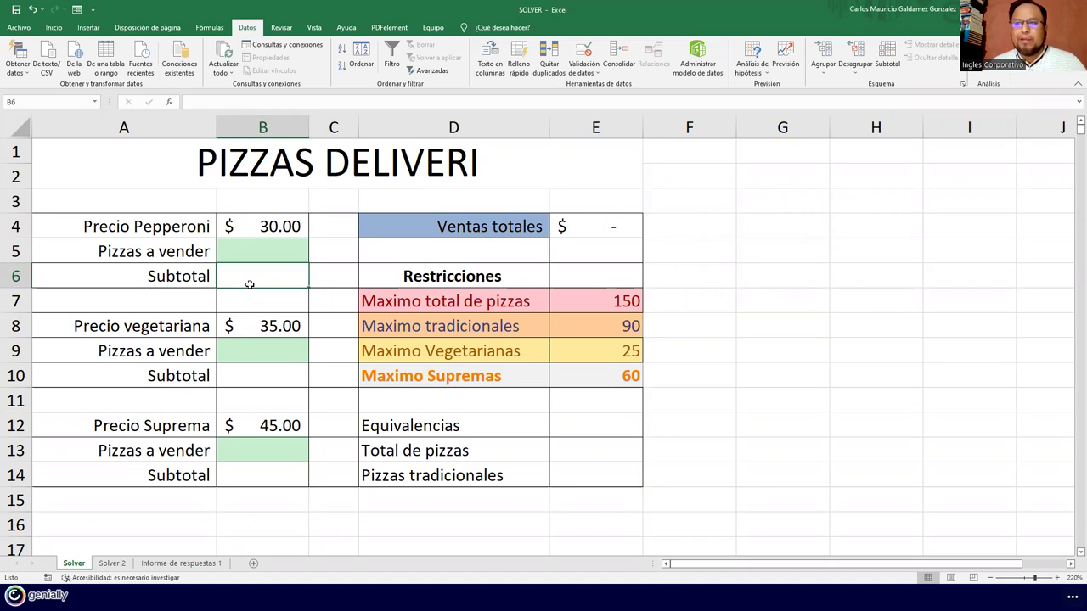
pyautogui.click(264, 226)
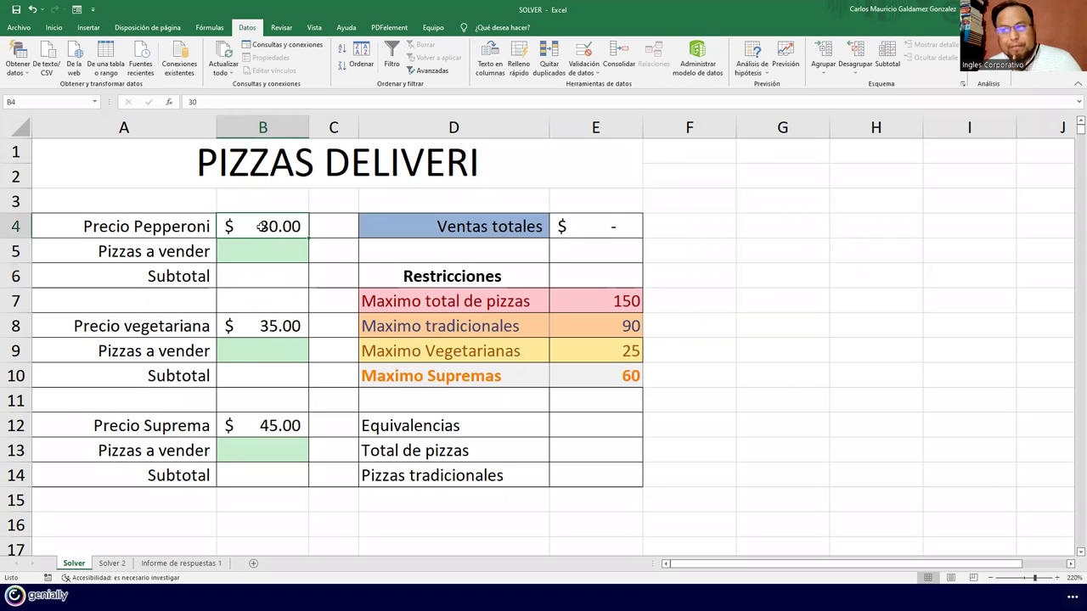
pyautogui.click(256, 247)
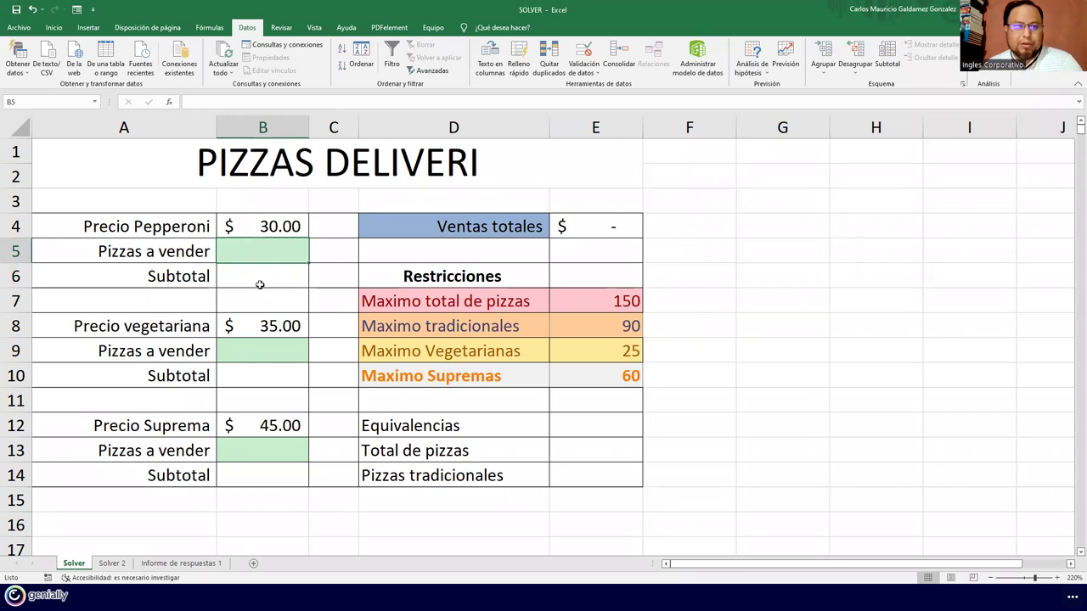
# Calculate the Pepperoni subtotal in B6 as price times pizzas to sell with =B4*B5
pyautogui.click(254, 280)
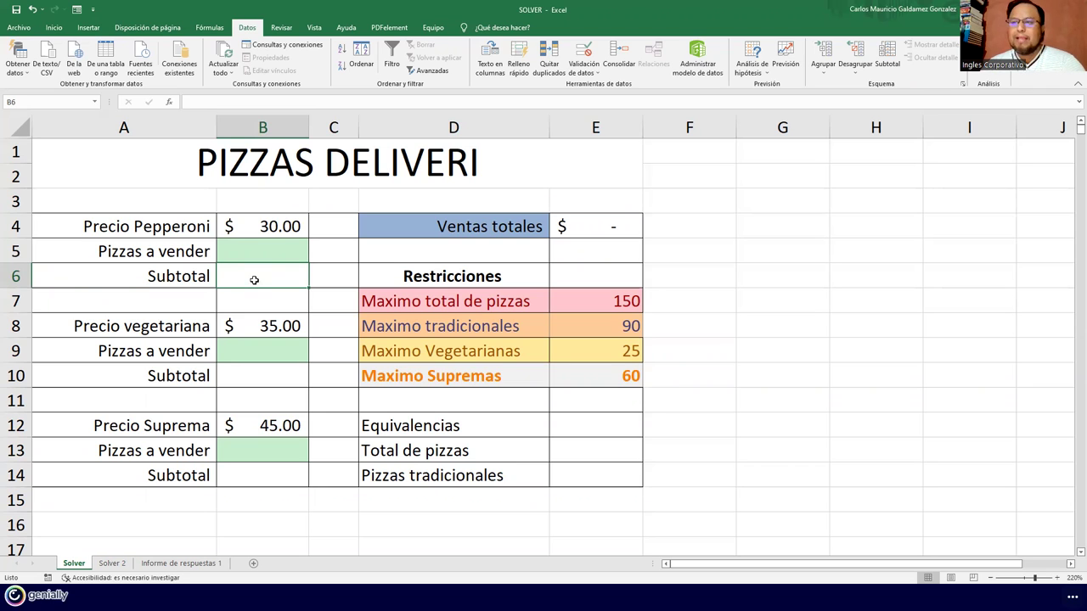
pyautogui.write('=')
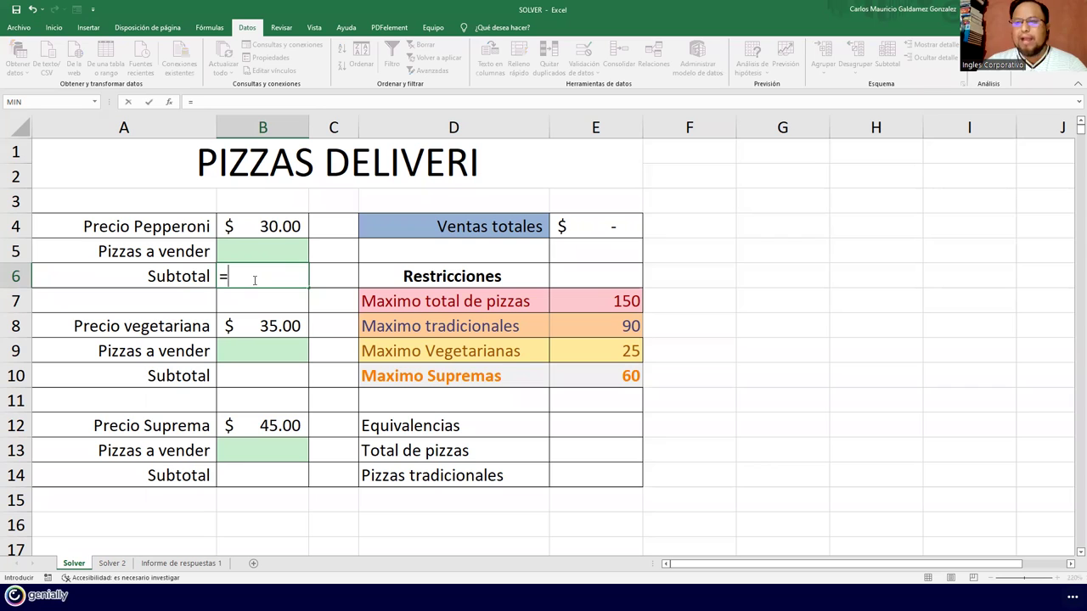
pyautogui.click(248, 227)
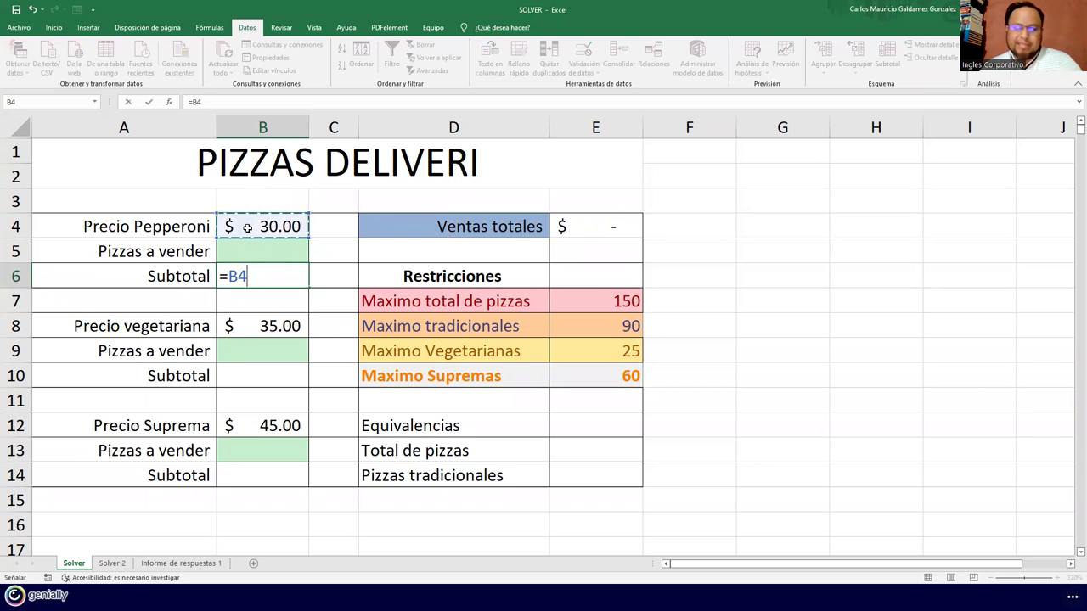
pyautogui.write('*')
pyautogui.click(257, 251)
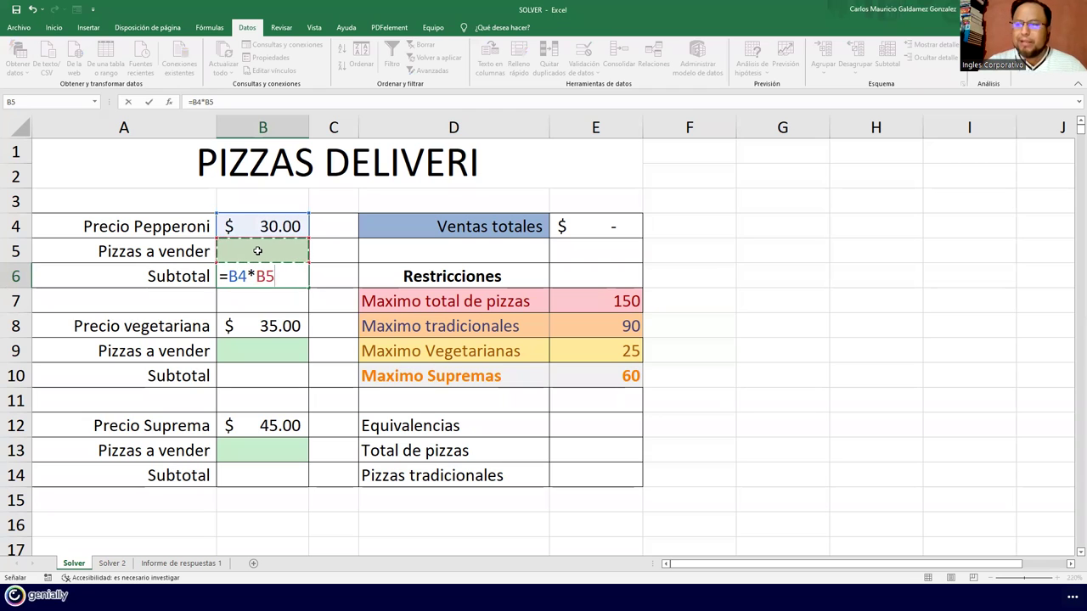
pyautogui.press('Return')
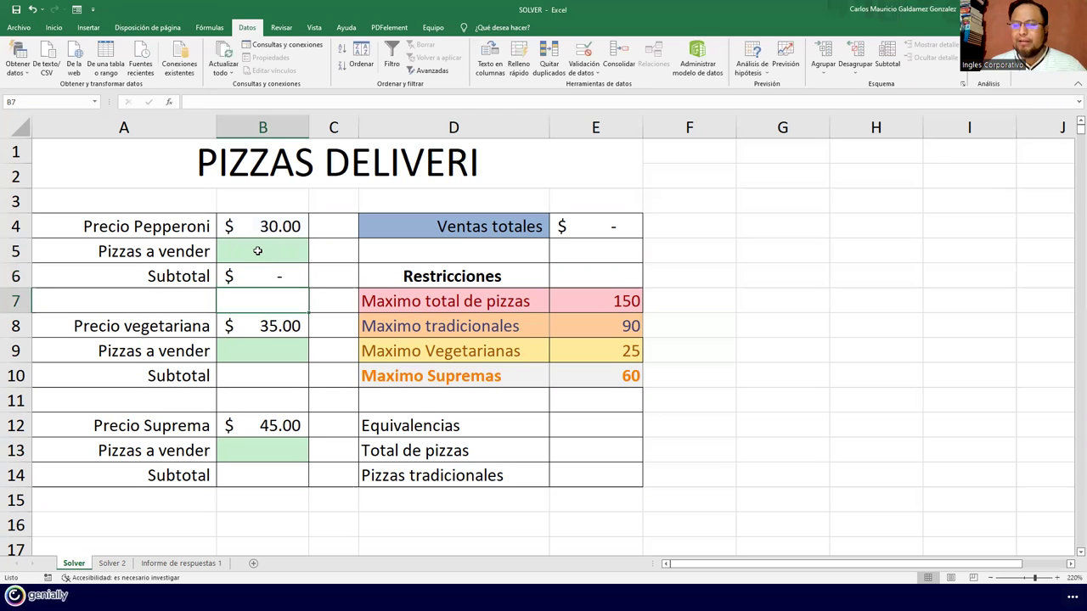
# Calculate the vegetariana subtotal in B10 as price times pizzas to sell with =B8*B9
pyautogui.click(243, 380)
pyautogui.write('=')
pyautogui.press('Up')
pyautogui.press('Up')
pyautogui.write('*')
pyautogui.press('Down')
pyautogui.press('Up')
pyautogui.press('Up')
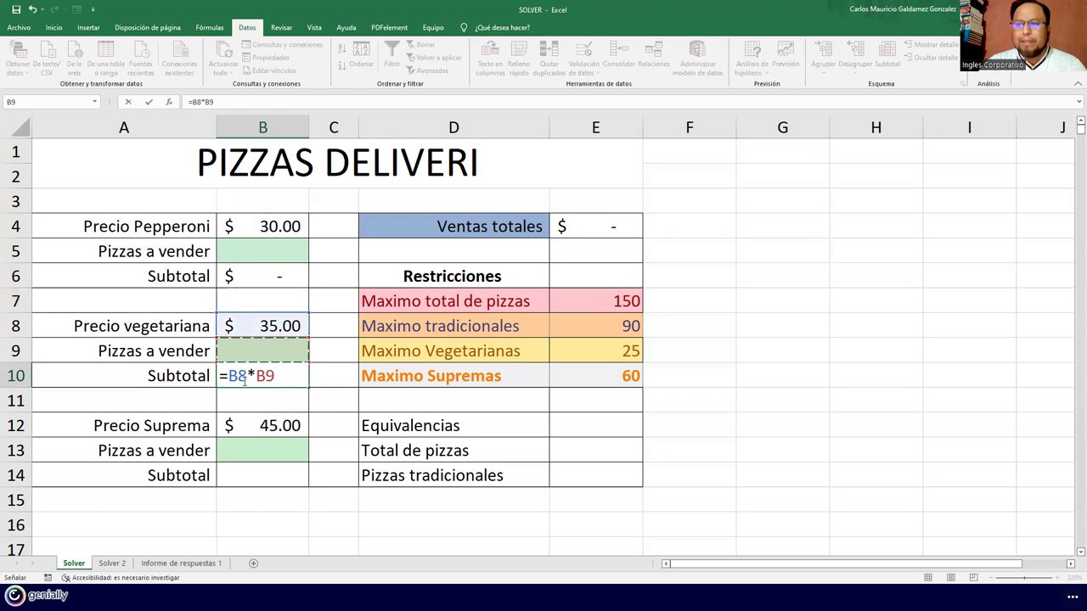
pyautogui.press('Return')
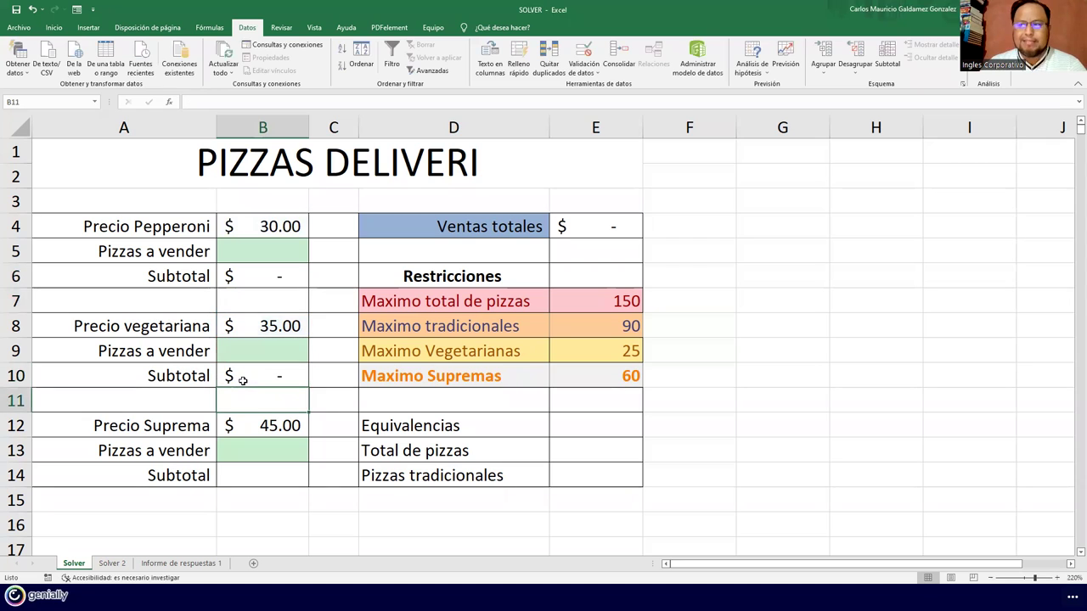
# Calculate the Suprema subtotal in B14 as price times pizzas to sell with =B12*B13
pyautogui.click(263, 449)
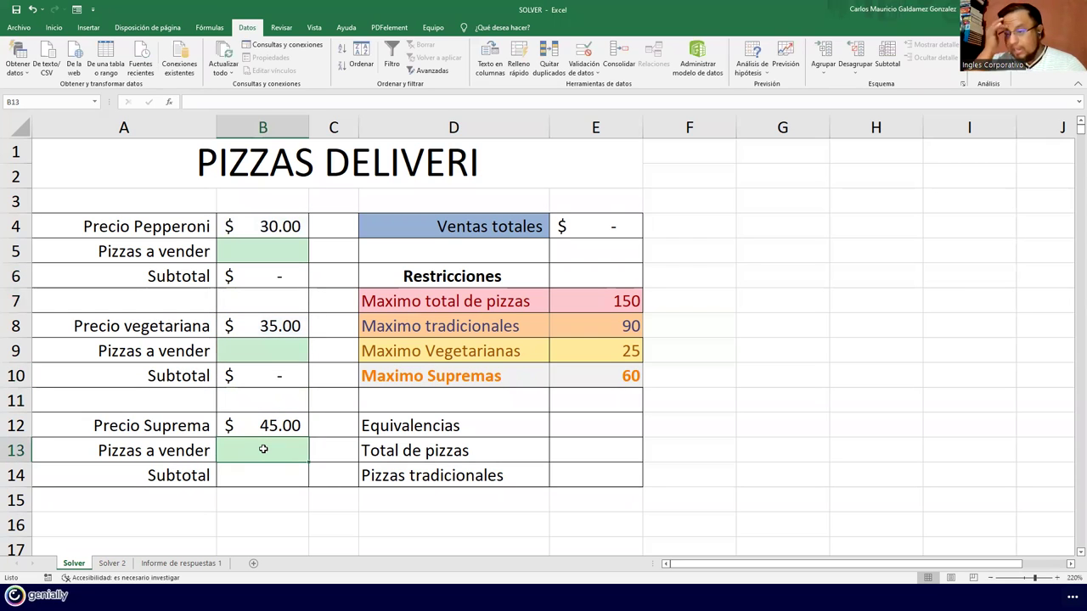
pyautogui.press('Return')
pyautogui.write('=')
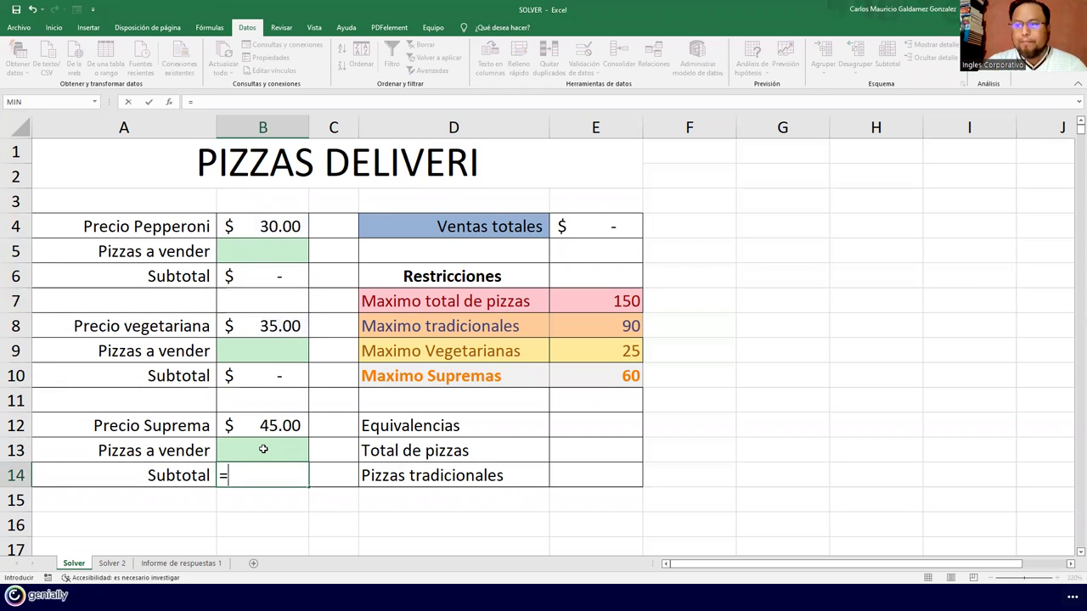
pyautogui.press('Up')
pyautogui.press('Up')
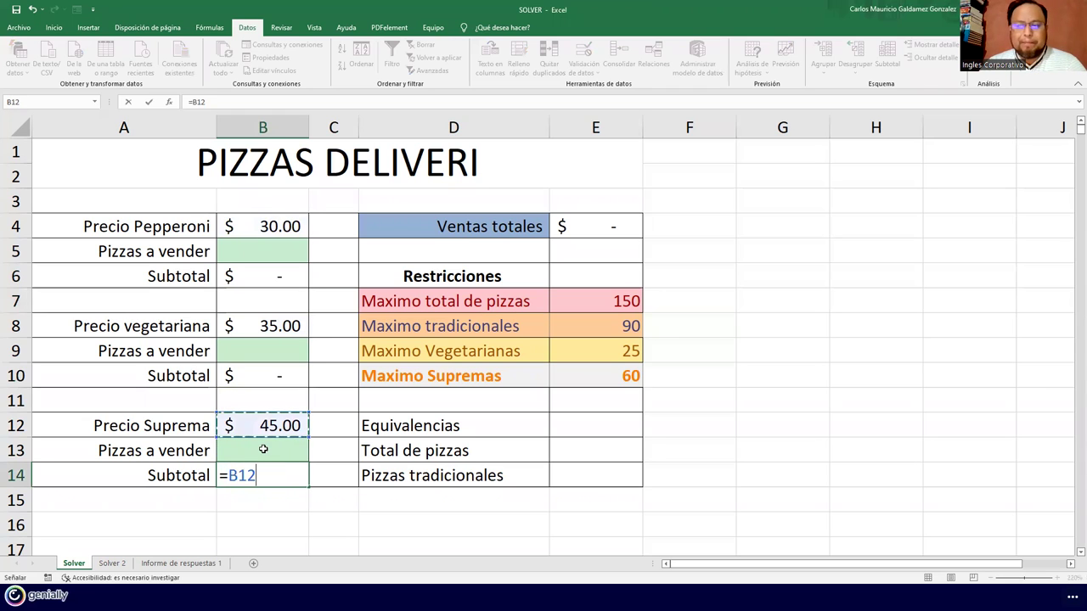
pyautogui.write('*')
pyautogui.press('Up')
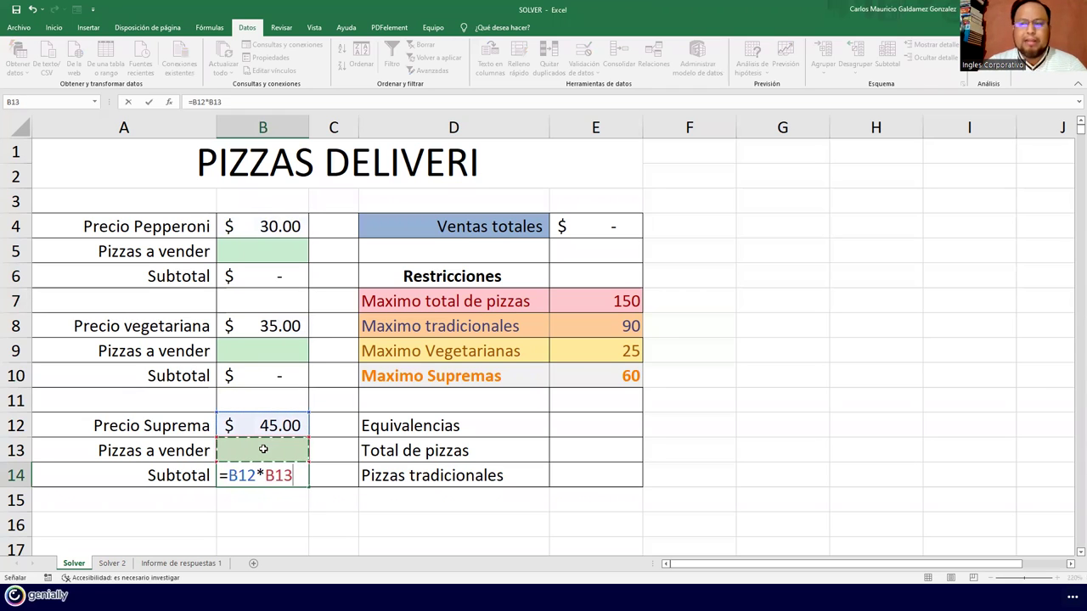
pyautogui.press('Return')
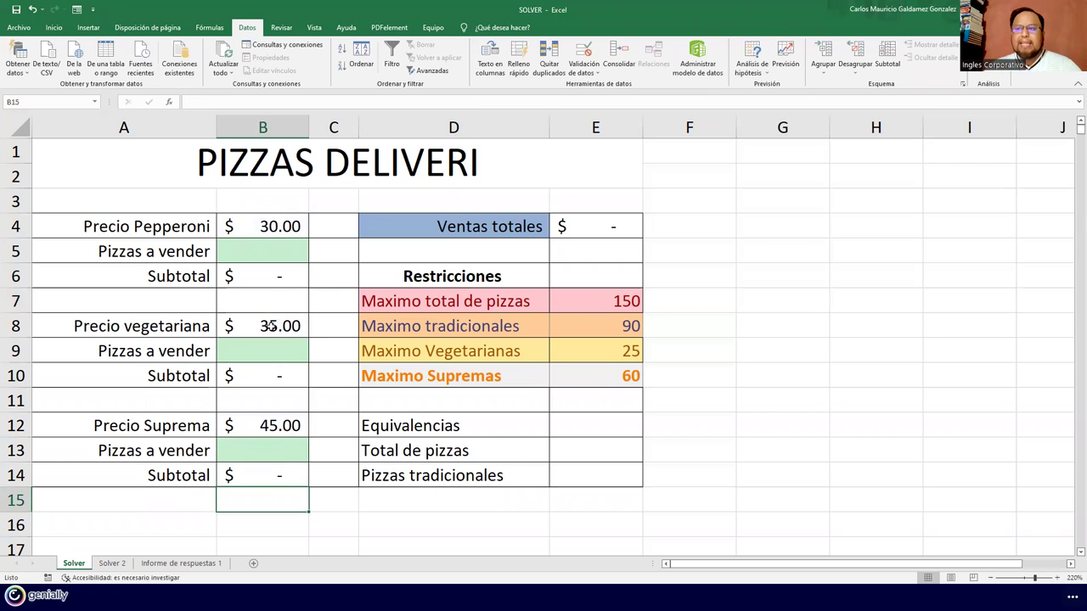
# Review the subtotal cells B6, B10 and B14 together with the Ventas totales formula in E4
pyautogui.click(263, 270)
pyautogui.keyDown('ctrl'); pyautogui.click(248, 386); pyautogui.keyUp('ctrl')
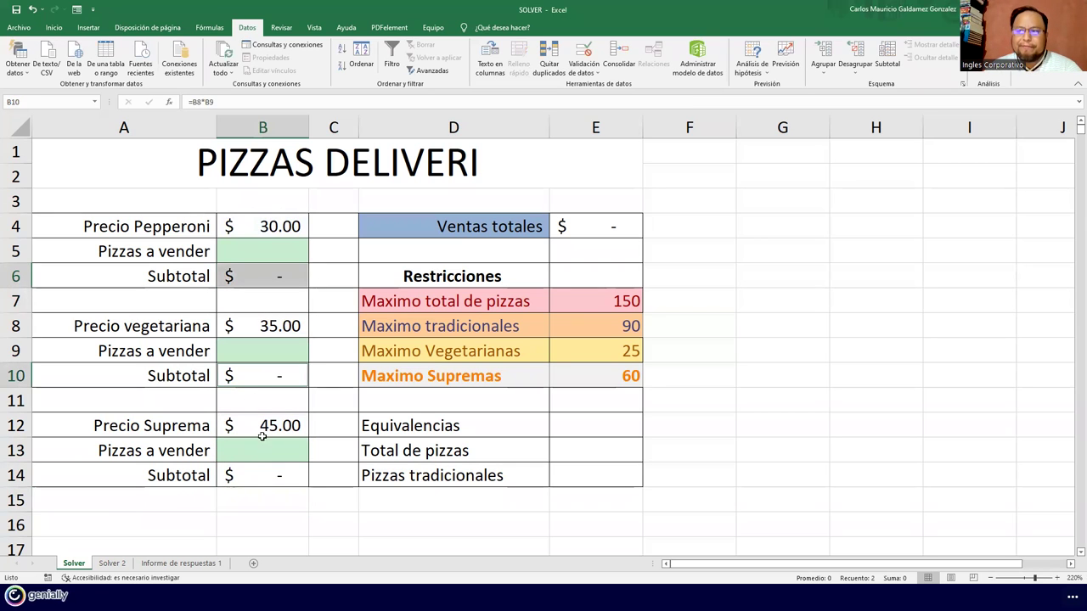
pyautogui.keyDown('ctrl'); pyautogui.click(253, 475); pyautogui.keyUp('ctrl')
pyautogui.keyDown('ctrl'); pyautogui.click(577, 229); pyautogui.keyUp('ctrl')
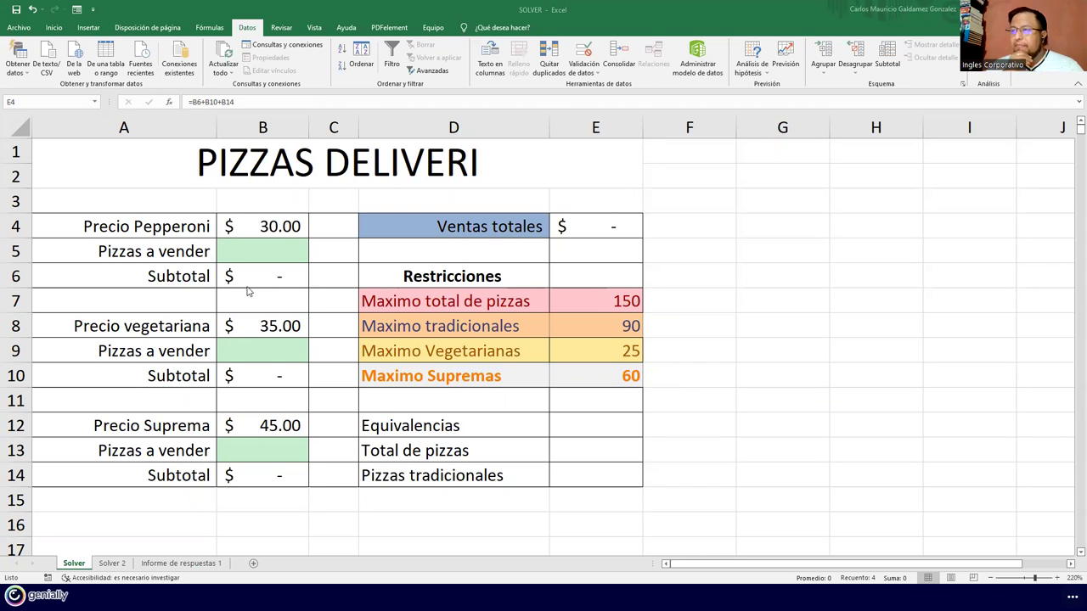
pyautogui.click(628, 223)
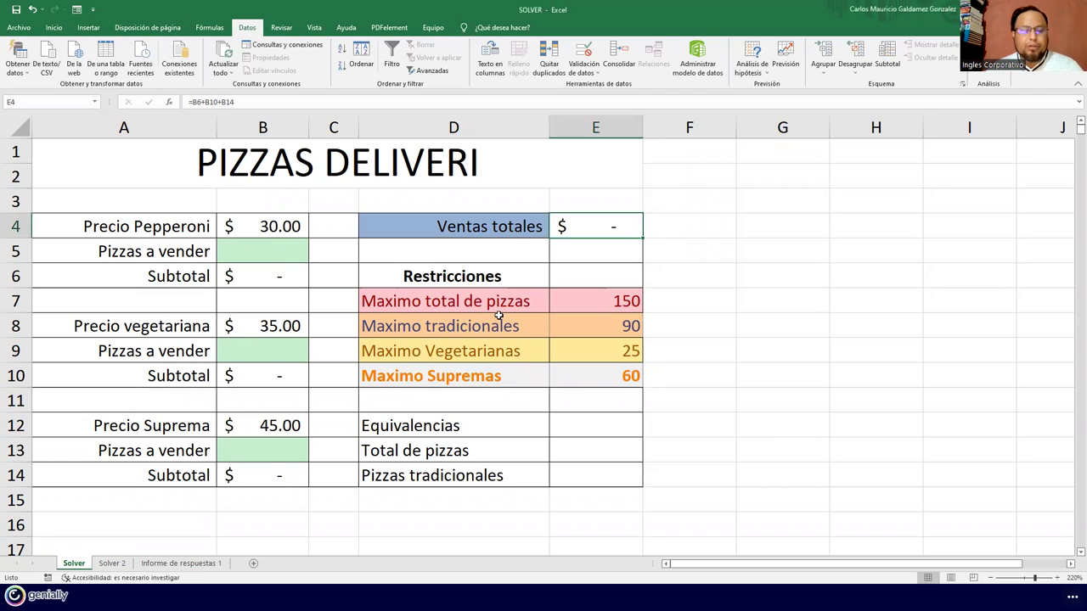
# Calculate Total de pizzas in E13 by adding the three pizzas-to-sell cells with =B5+B9+B13
pyautogui.click(589, 451)
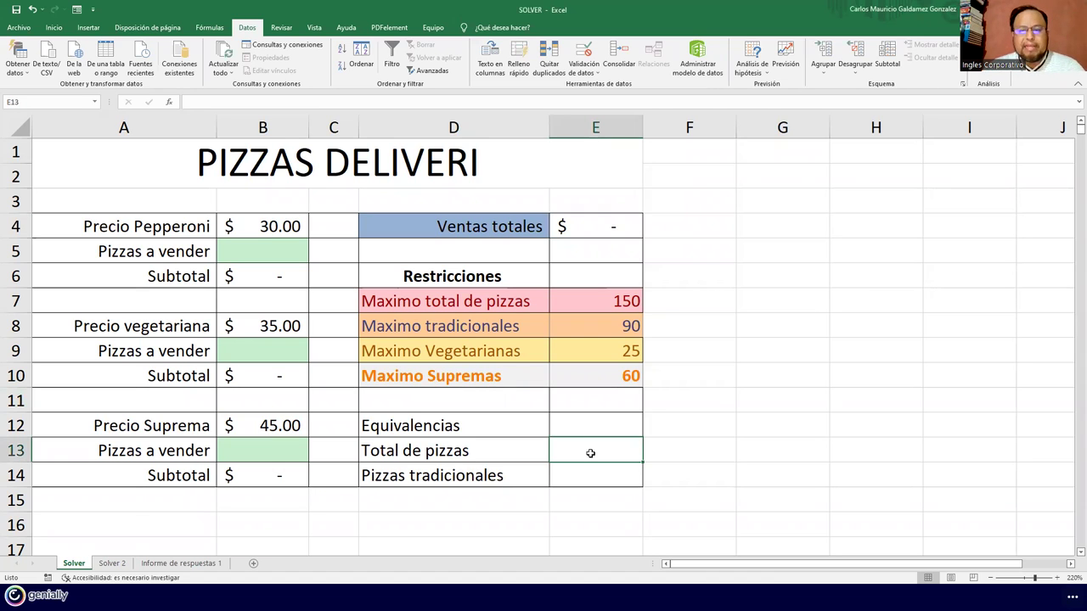
pyautogui.write('=')
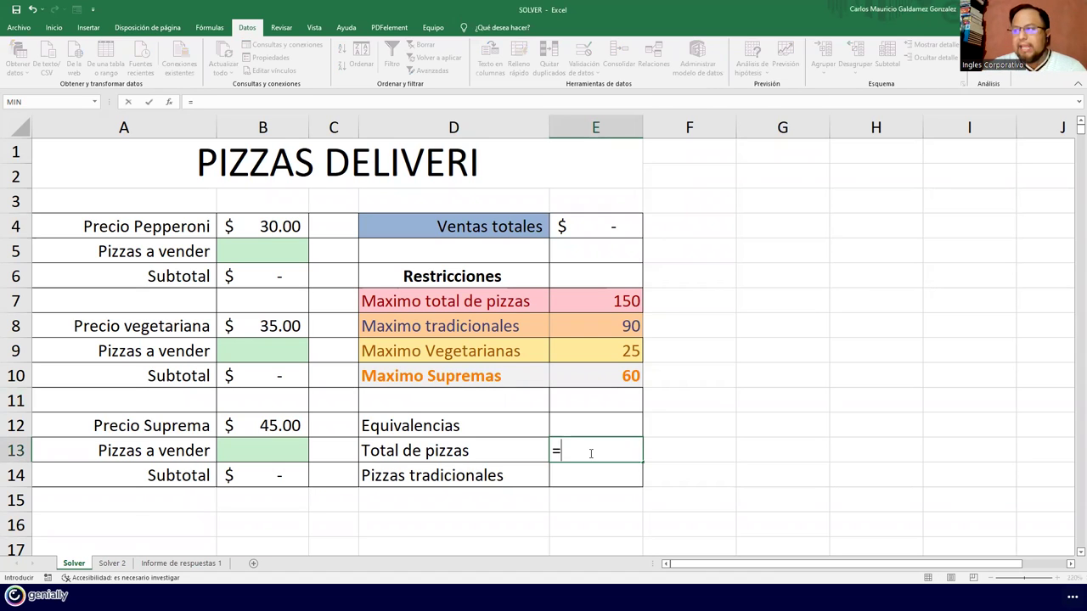
pyautogui.click(260, 254)
pyautogui.write('+')
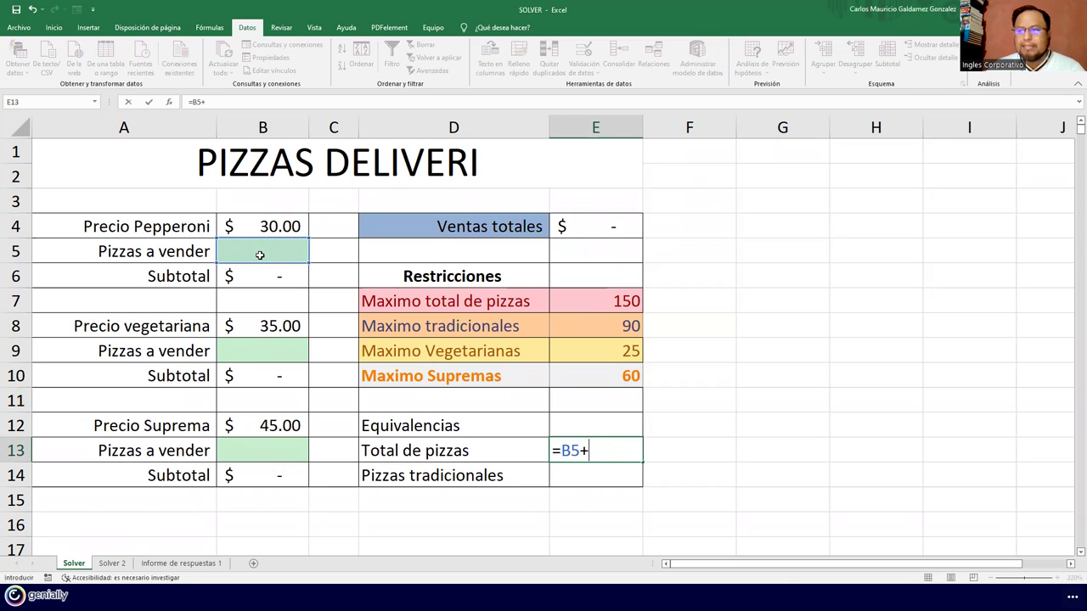
pyautogui.click(259, 352)
pyautogui.write('+')
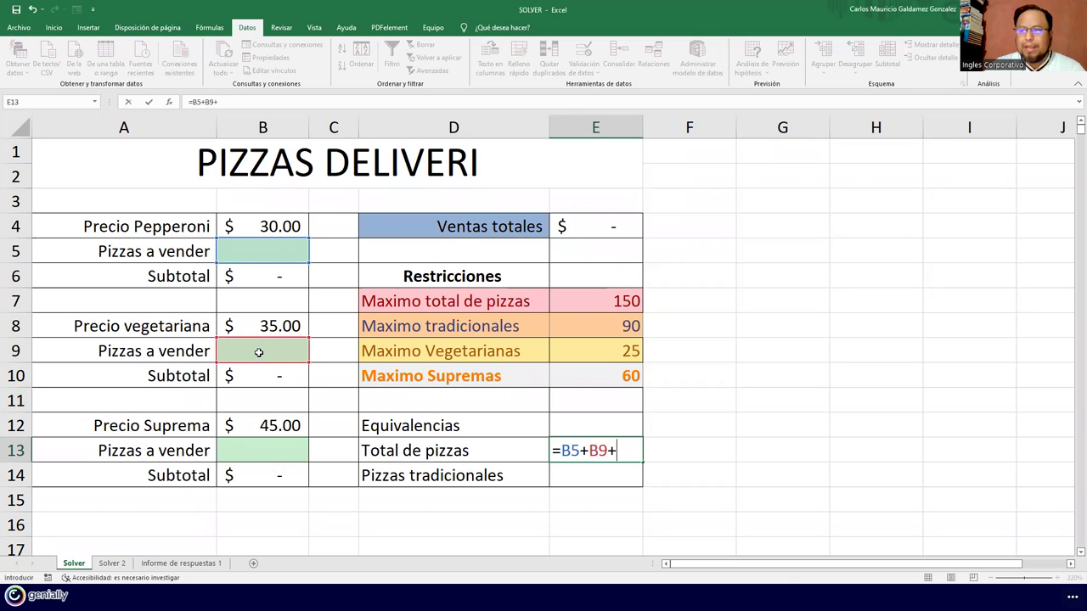
pyautogui.click(255, 447)
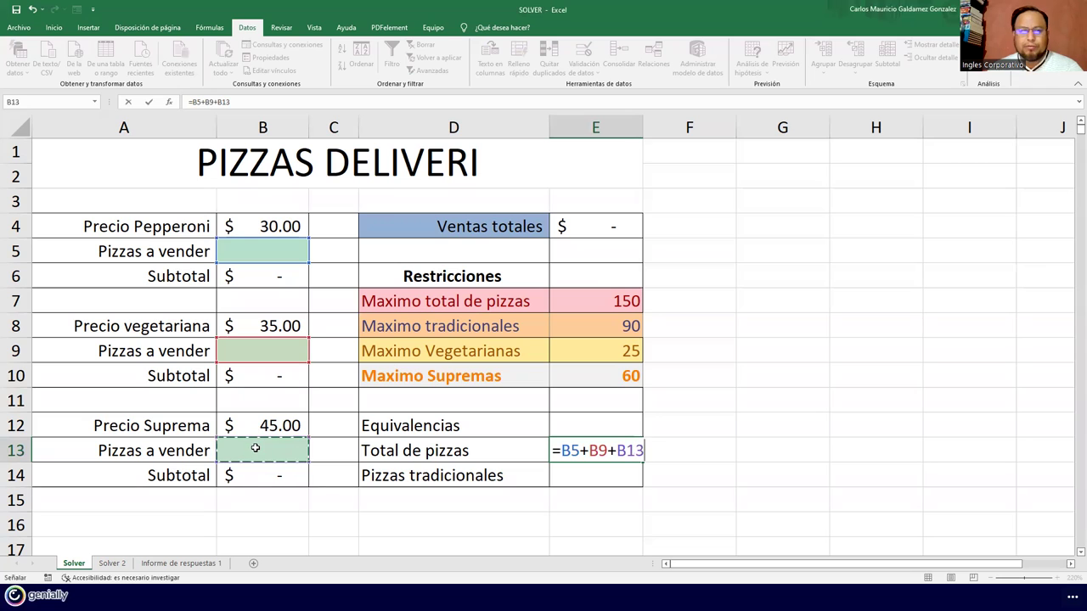
pyautogui.press('Return')
pyautogui.press('Up')
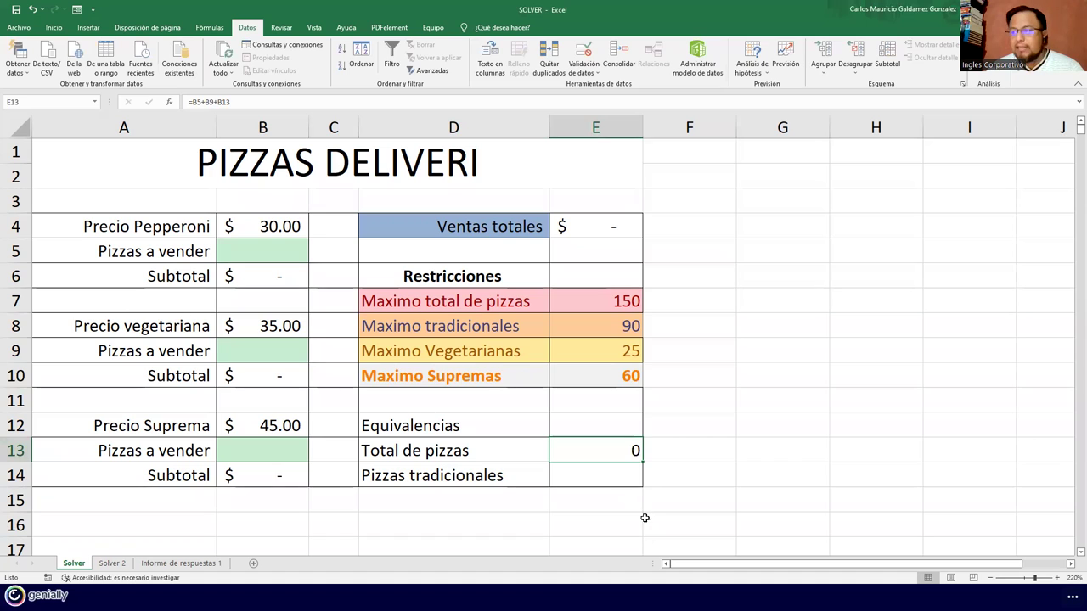
# Calculate Pizzas tradicionales in E14 by adding the Pepperoni and vegetariana quantities with =B5+B9
pyautogui.click(600, 478)
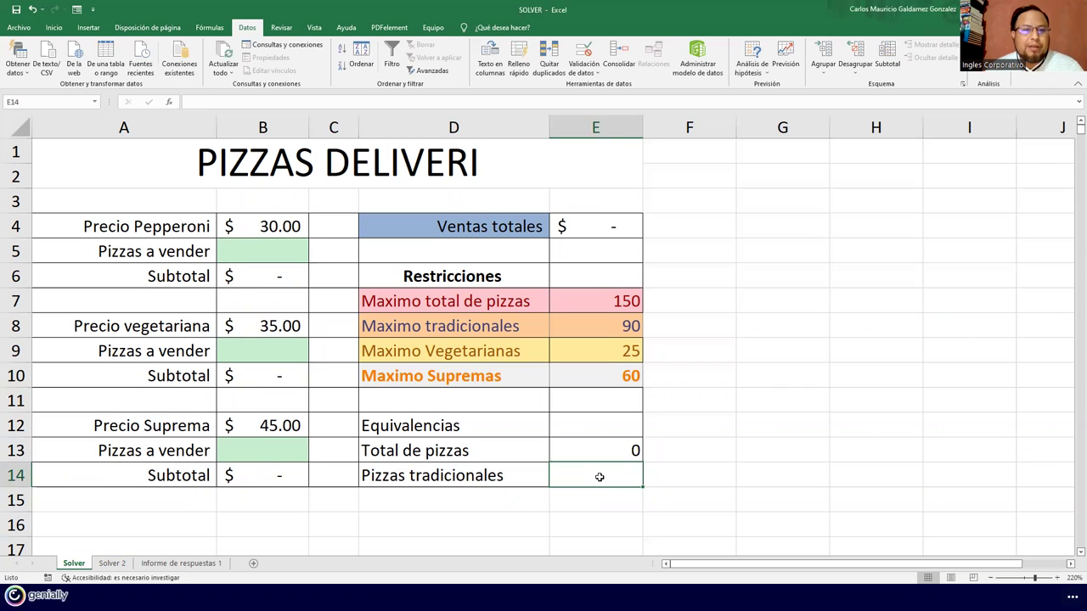
pyautogui.write('=')
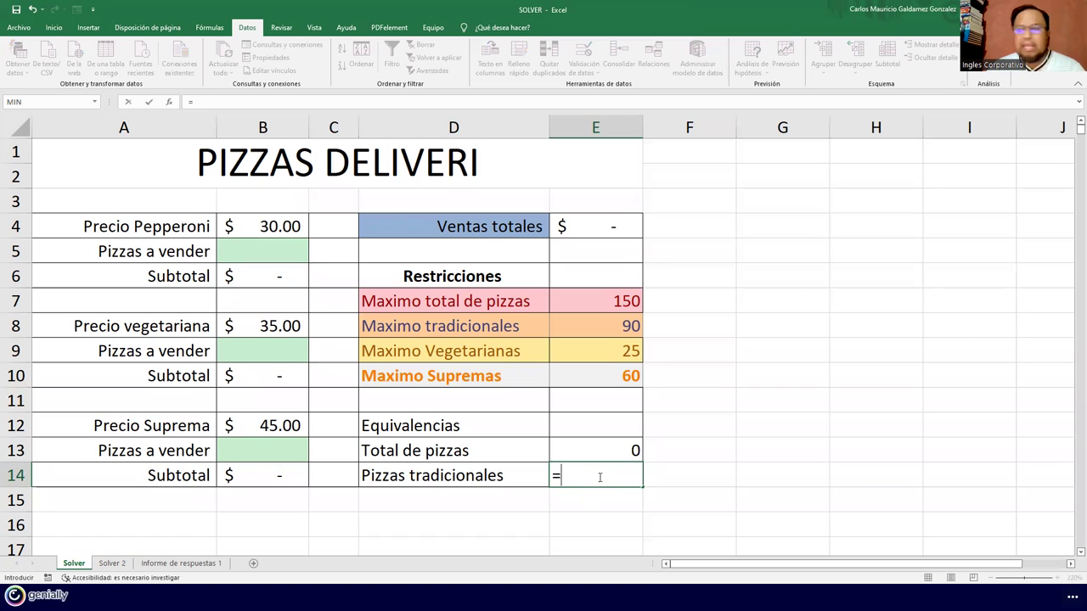
pyautogui.click(280, 257)
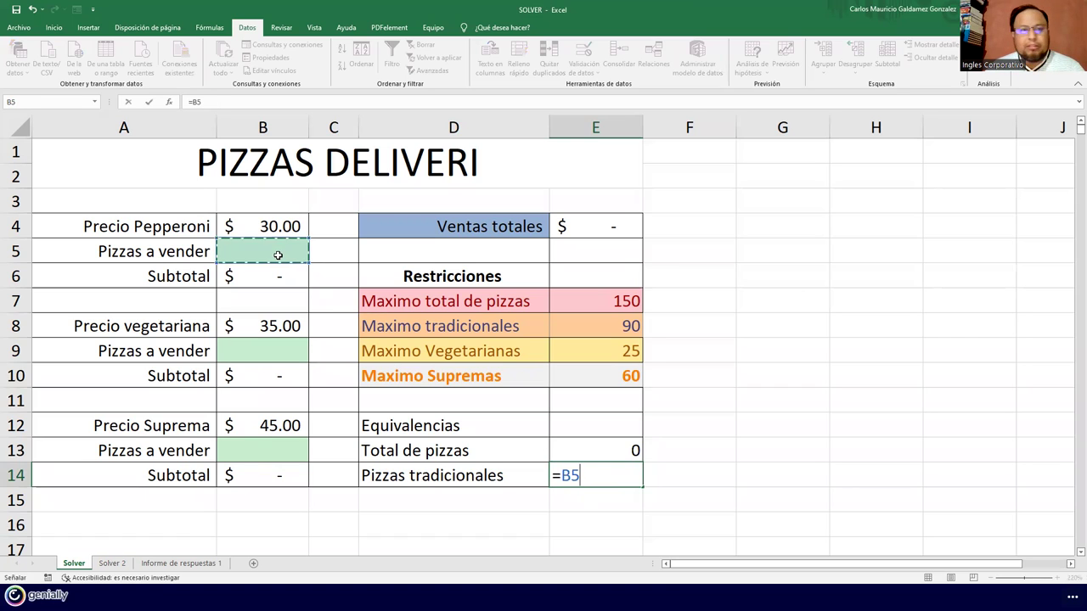
pyautogui.write('+')
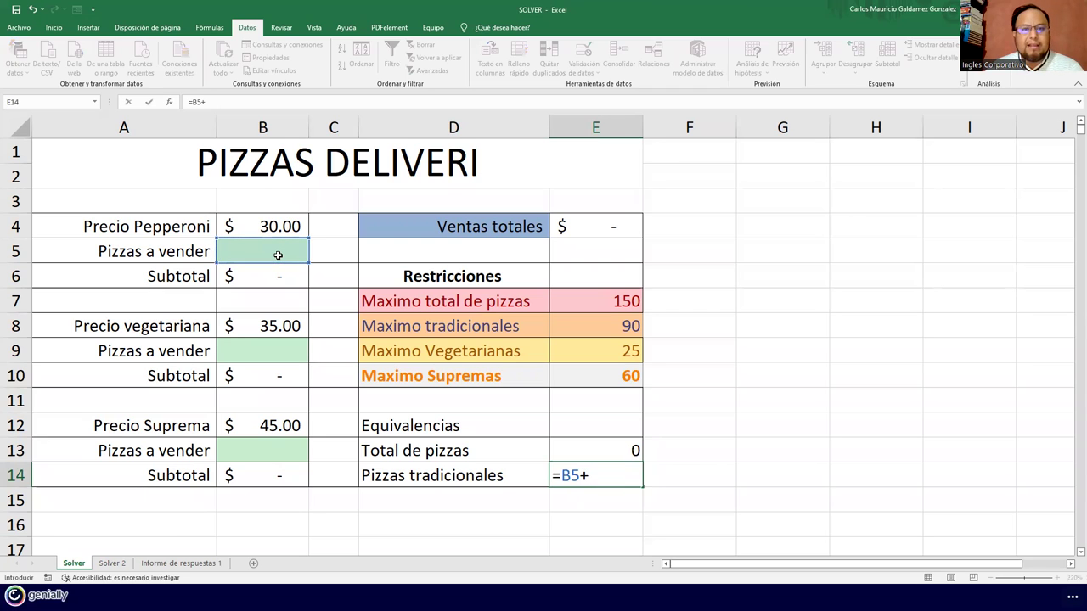
pyautogui.click(274, 358)
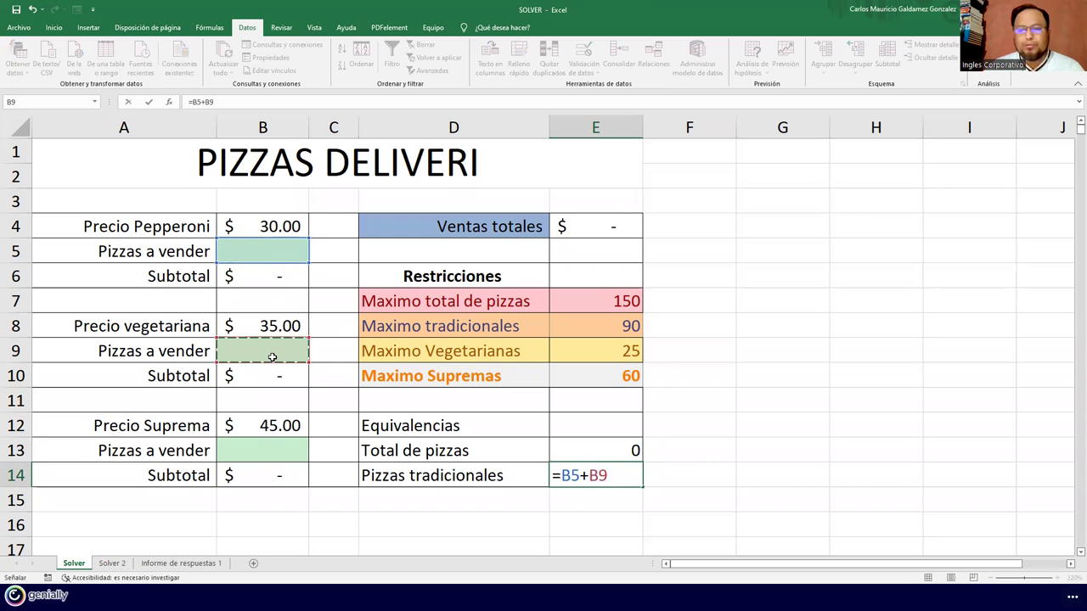
pyautogui.press('Return')
pyautogui.press('Down')
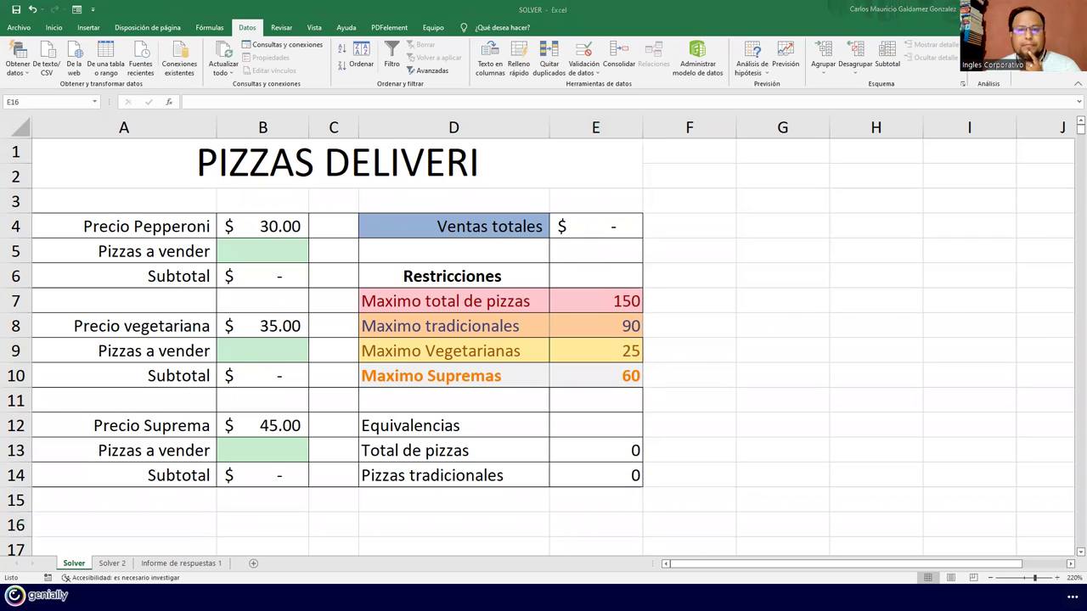
# Review the equivalence formulas in E13 and E14 against the pizzas-to-sell cells B5, B9 and B13
pyautogui.click(597, 451)
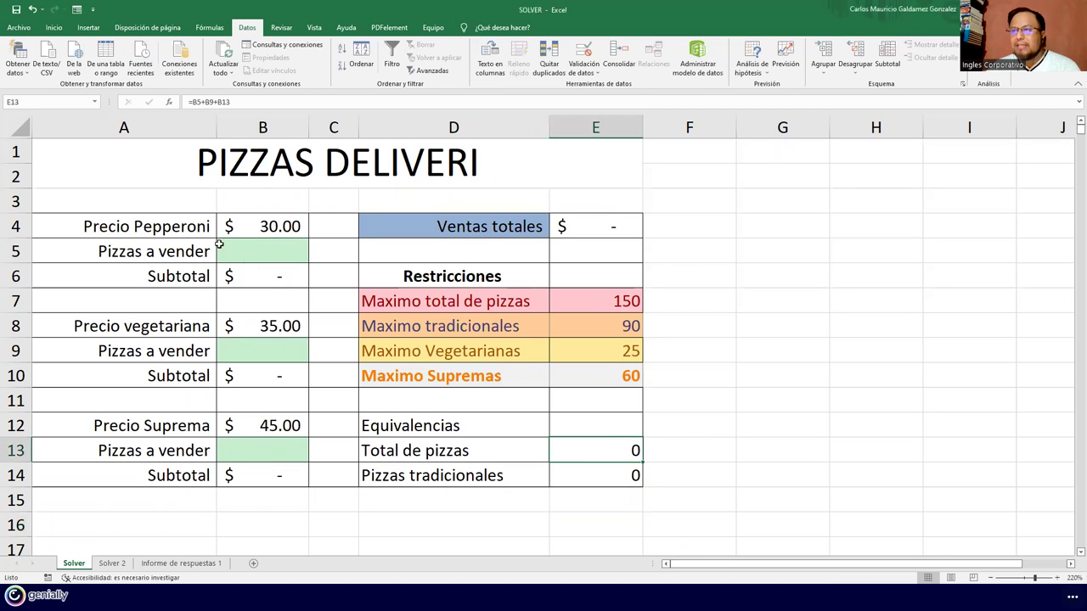
pyautogui.click(243, 254)
pyautogui.click(279, 350)
pyautogui.click(281, 452)
pyautogui.click(605, 477)
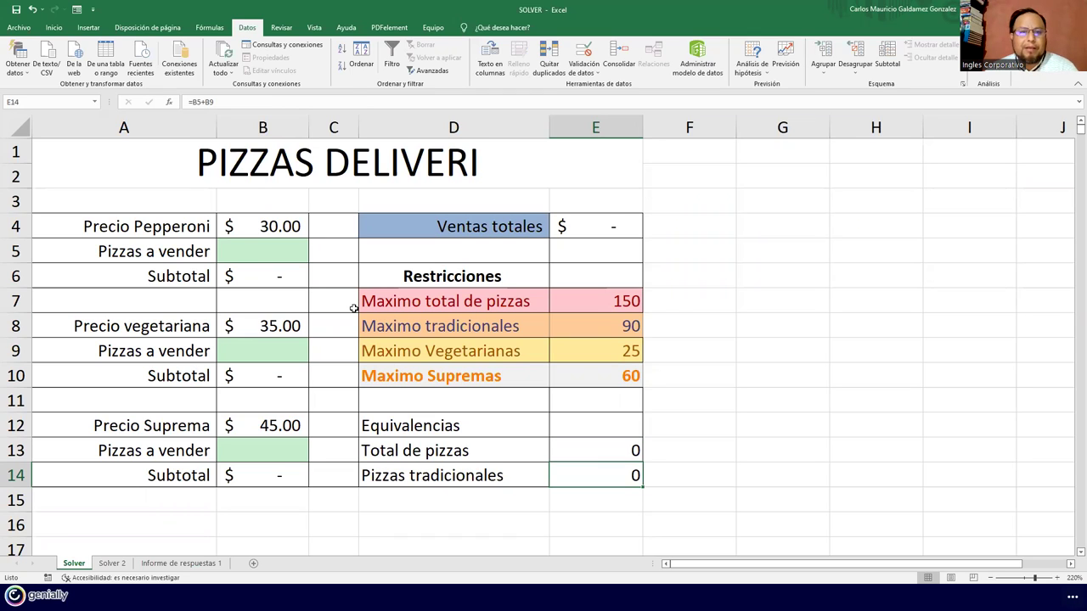
# Open the Solver parameters with the Ventas totales cell E4 selected, keeping the worksheet data uncovered
pyautogui.click(583, 225)
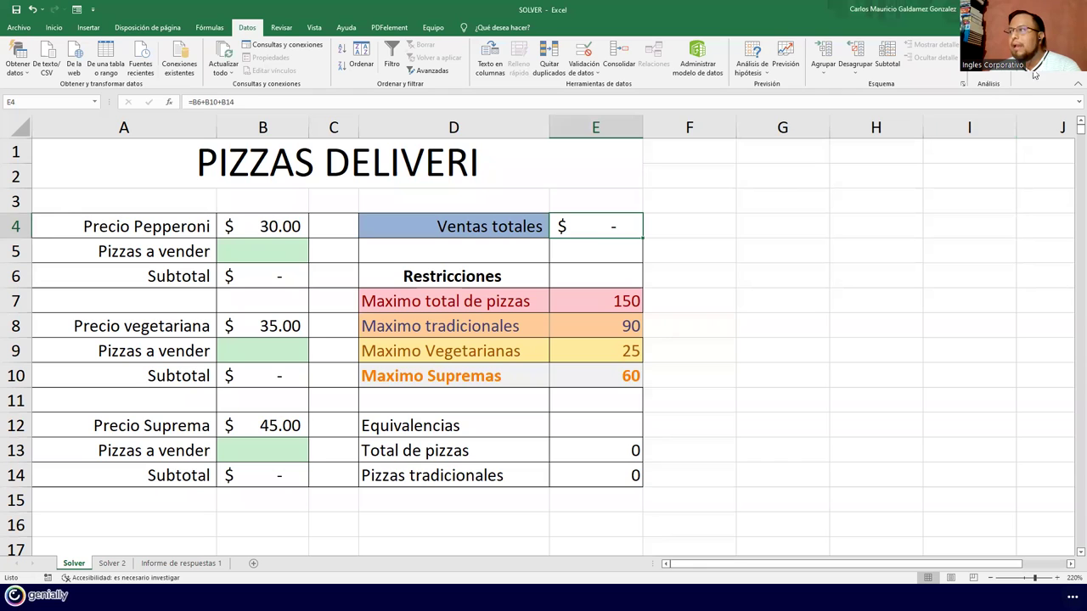
pyautogui.click(981, 60)
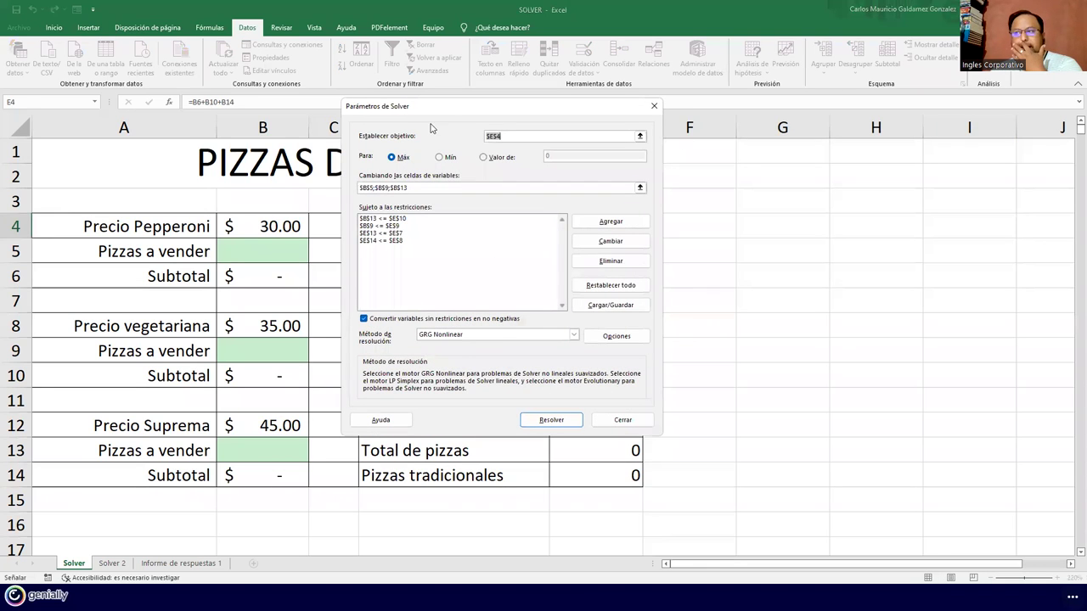
pyautogui.moveTo(445, 122); pyautogui.dragTo(769, 178)
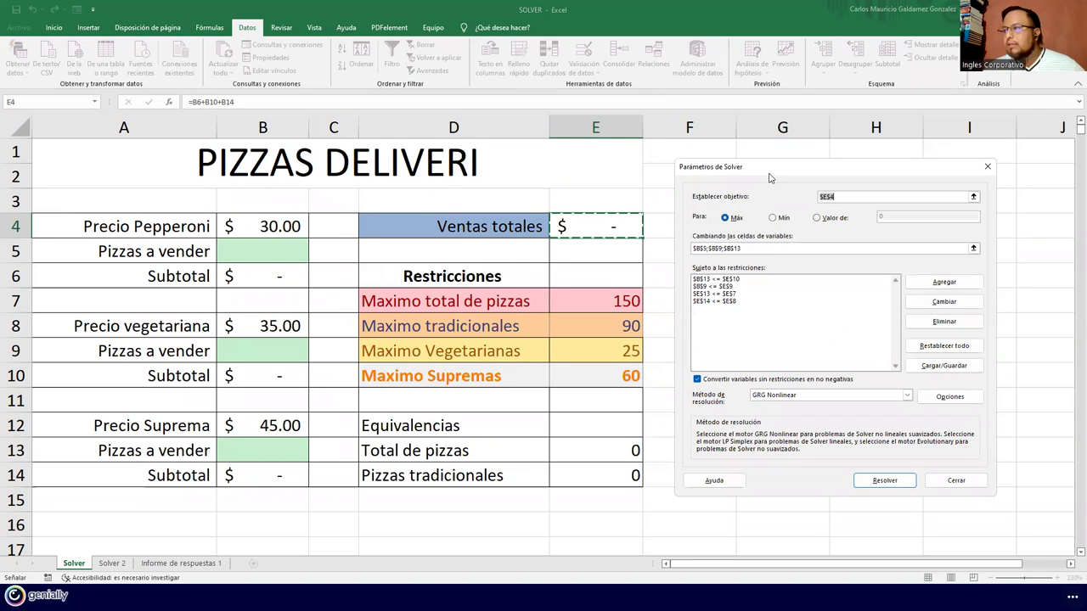
# Delete every existing constraint from the Solver model and clear its variable cells
pyautogui.click(721, 303)
pyautogui.click(935, 323)
pyautogui.click(934, 327)
pyautogui.click(944, 323)
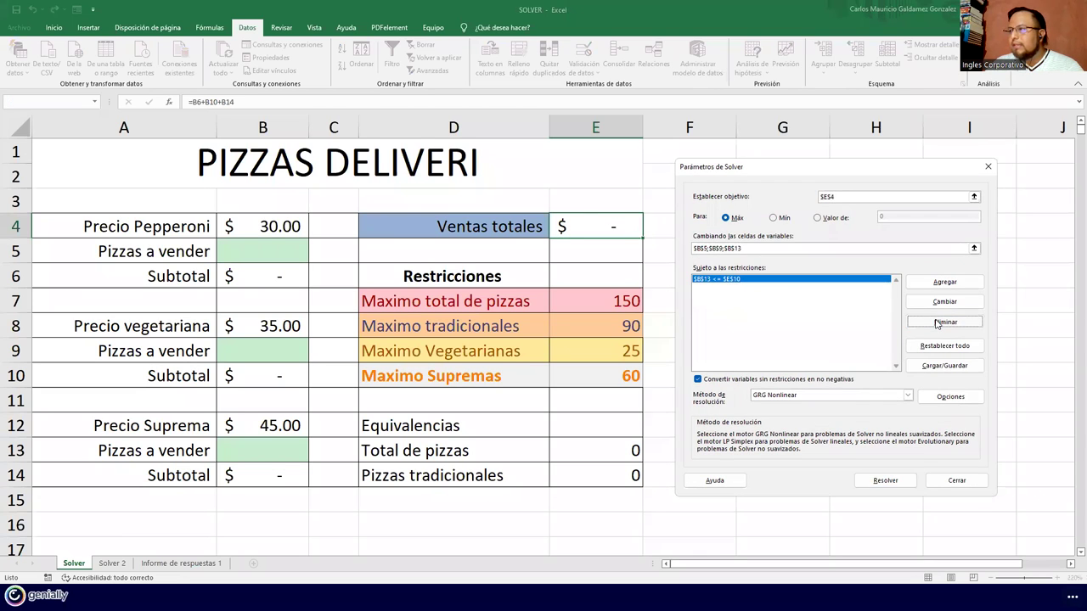
pyautogui.click(937, 324)
pyautogui.press('Delete')
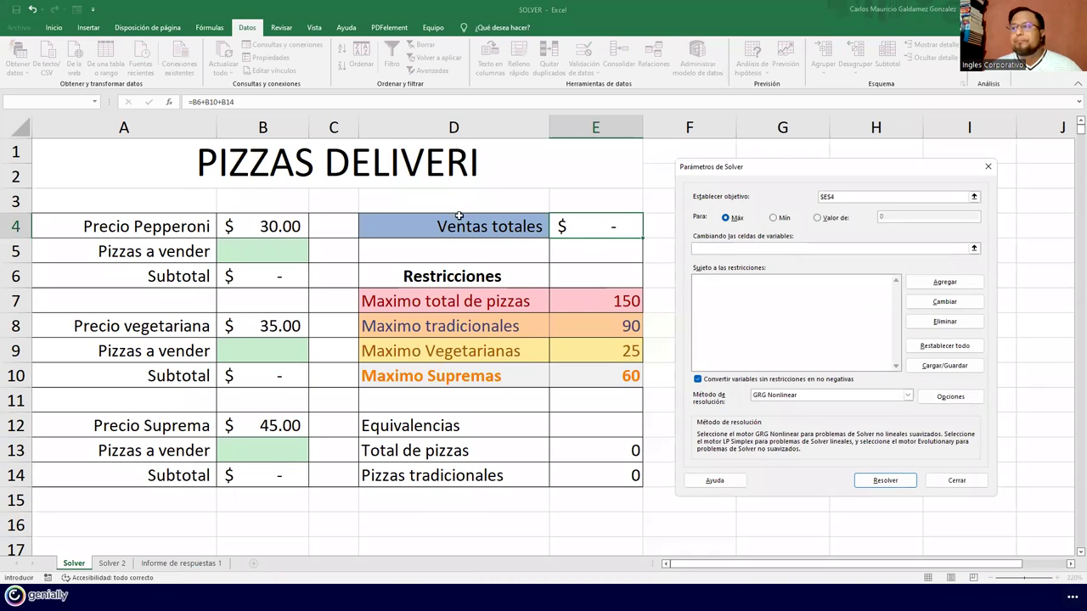
pyautogui.click(787, 167)
pyautogui.moveTo(786, 167); pyautogui.dragTo(311, 132)
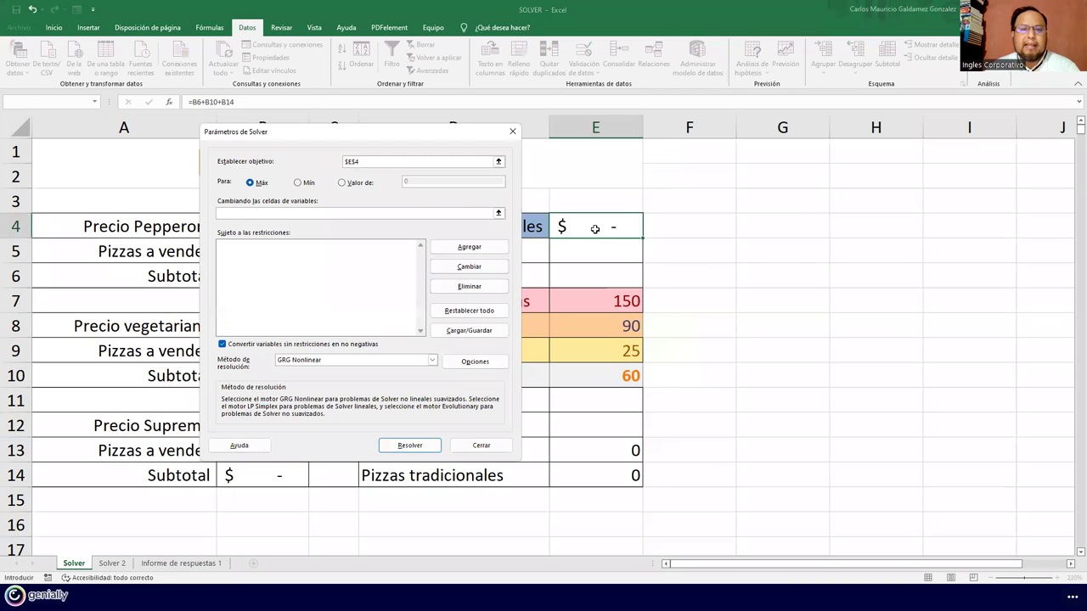
pyautogui.click(378, 160)
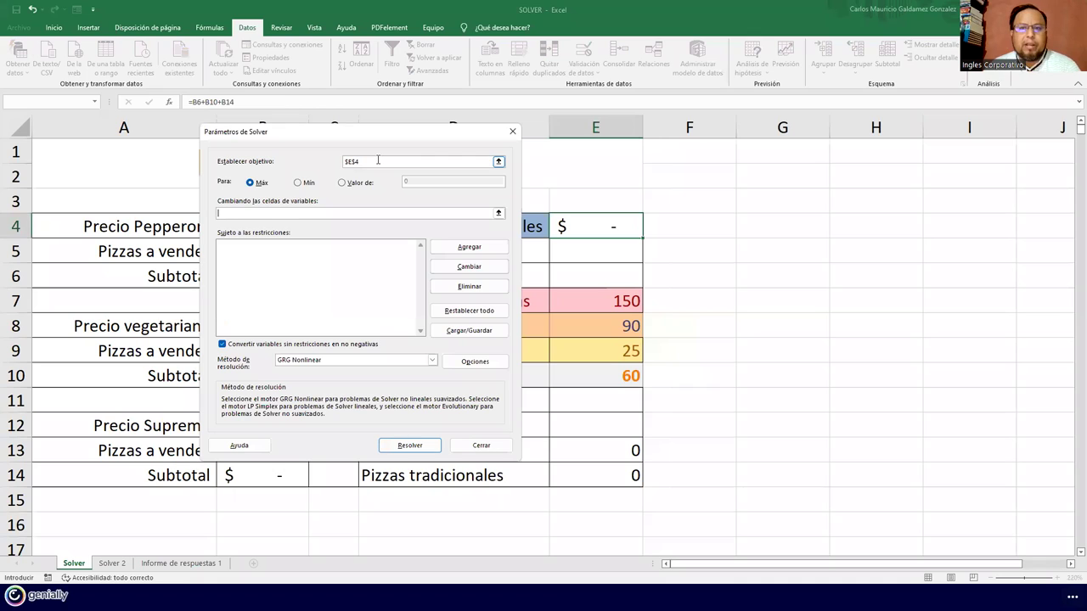
pyautogui.click(357, 213)
pyautogui.click(587, 234)
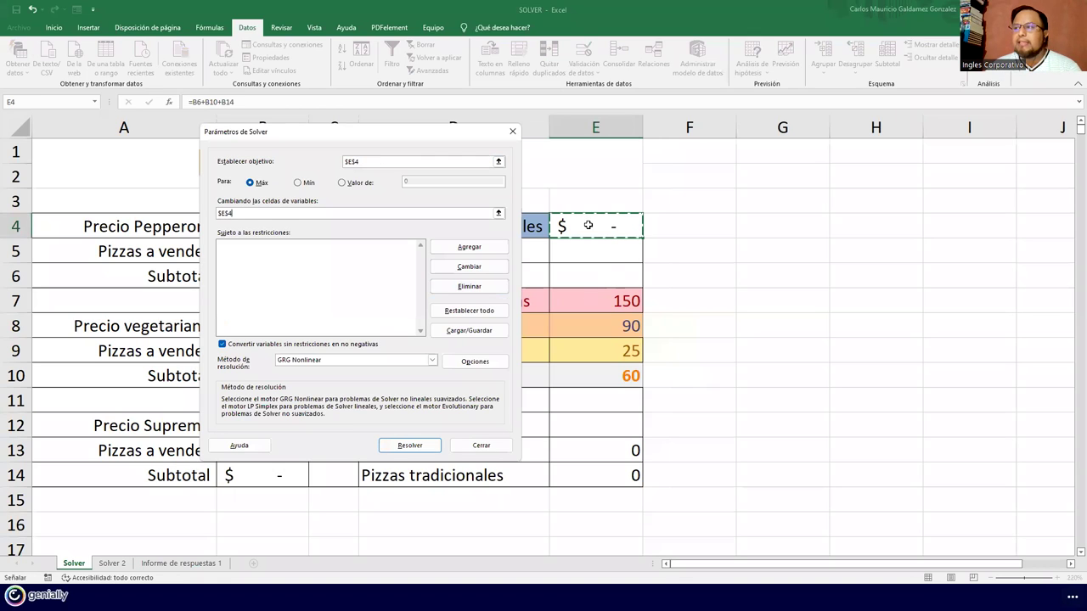
pyautogui.click(397, 161)
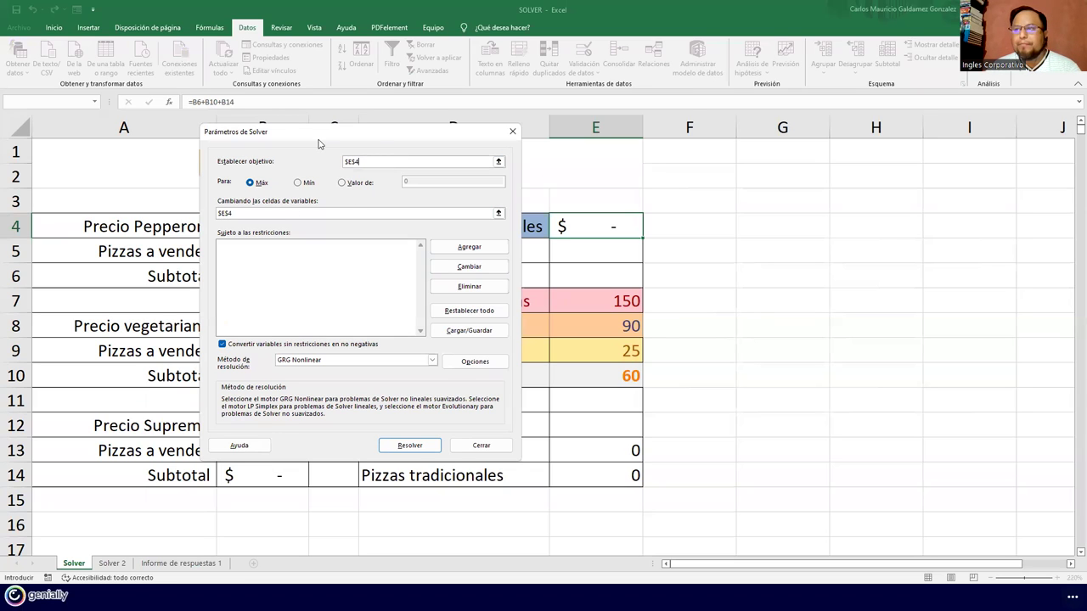
pyautogui.moveTo(319, 143); pyautogui.dragTo(556, 166)
pyautogui.click(473, 236)
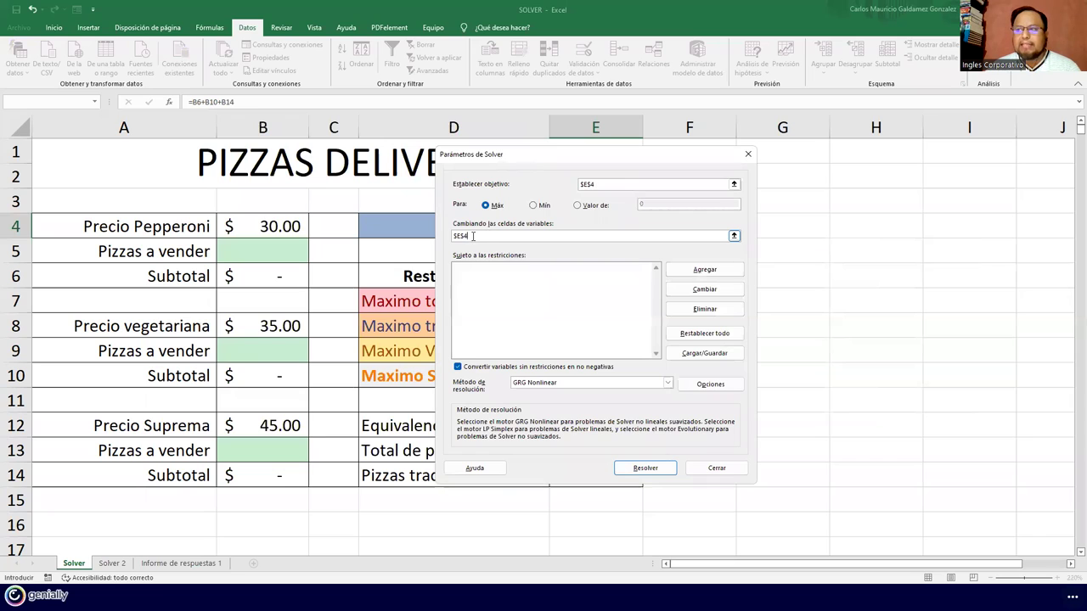
pyautogui.press('BackSpace')
pyautogui.press('BackSpace')
pyautogui.press('BackSpace')
pyautogui.press('BackSpace')
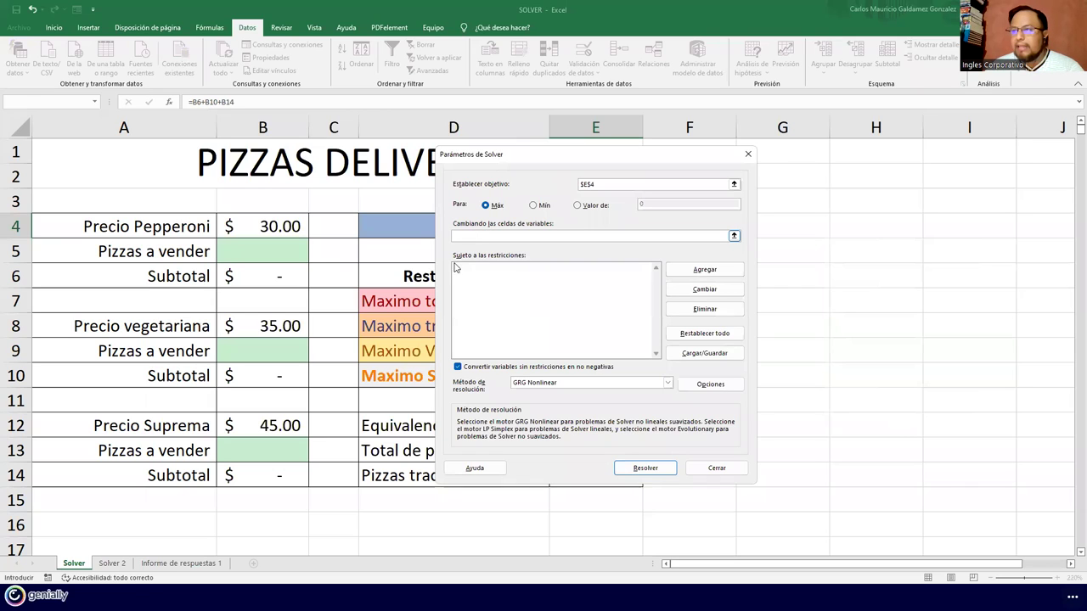
# Set the Solver variable cells to the three pizzas-to-sell cells, $B$5;$B$9;$B$13
pyautogui.click(277, 258)
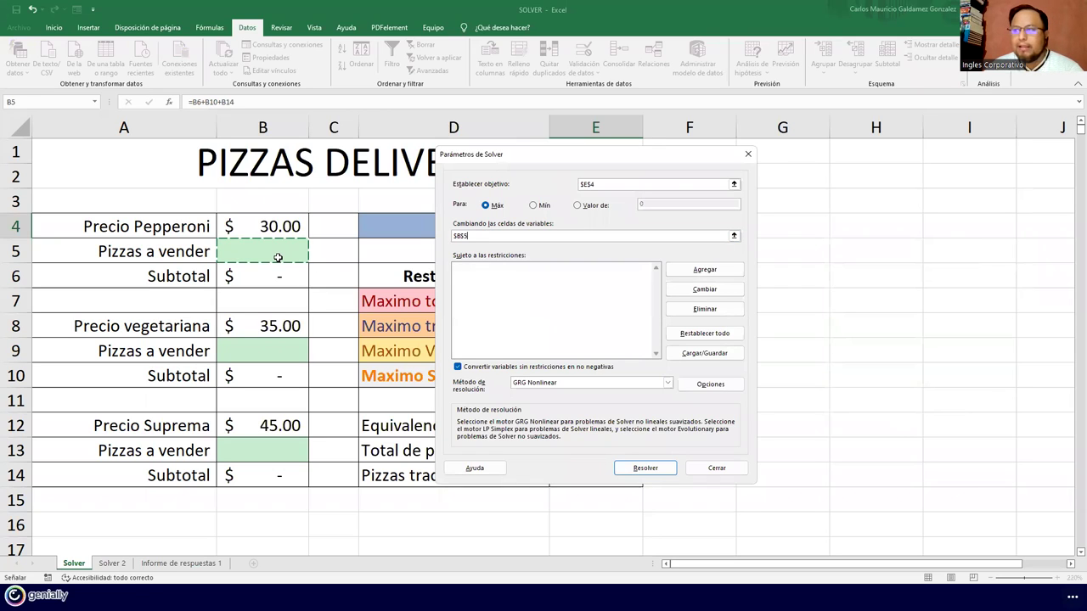
pyautogui.write(',')
pyautogui.click(265, 352)
pyautogui.write(',')
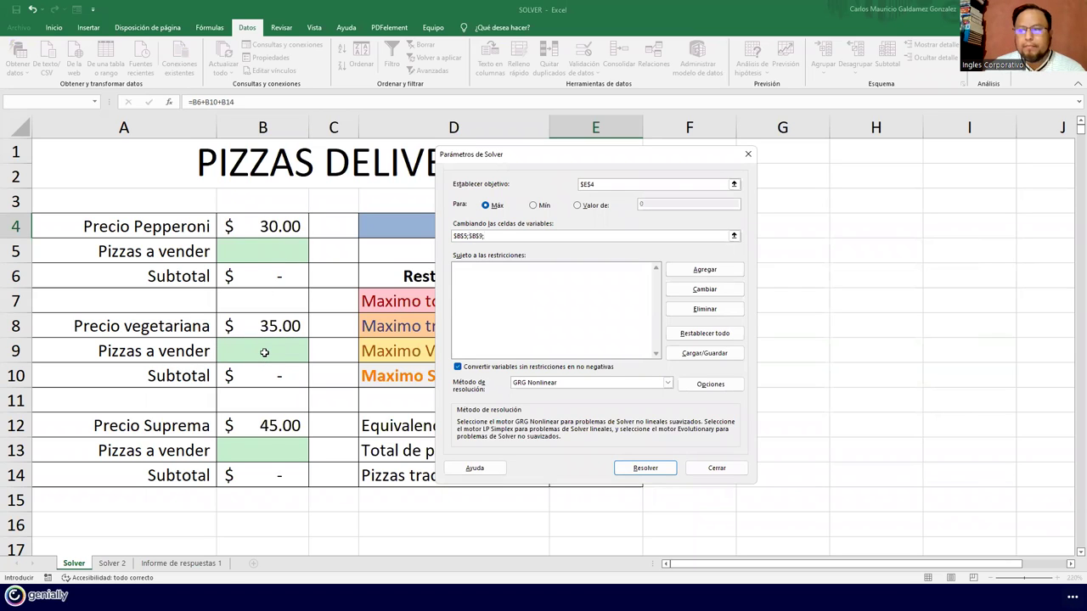
pyautogui.click(269, 448)
pyautogui.write(';')
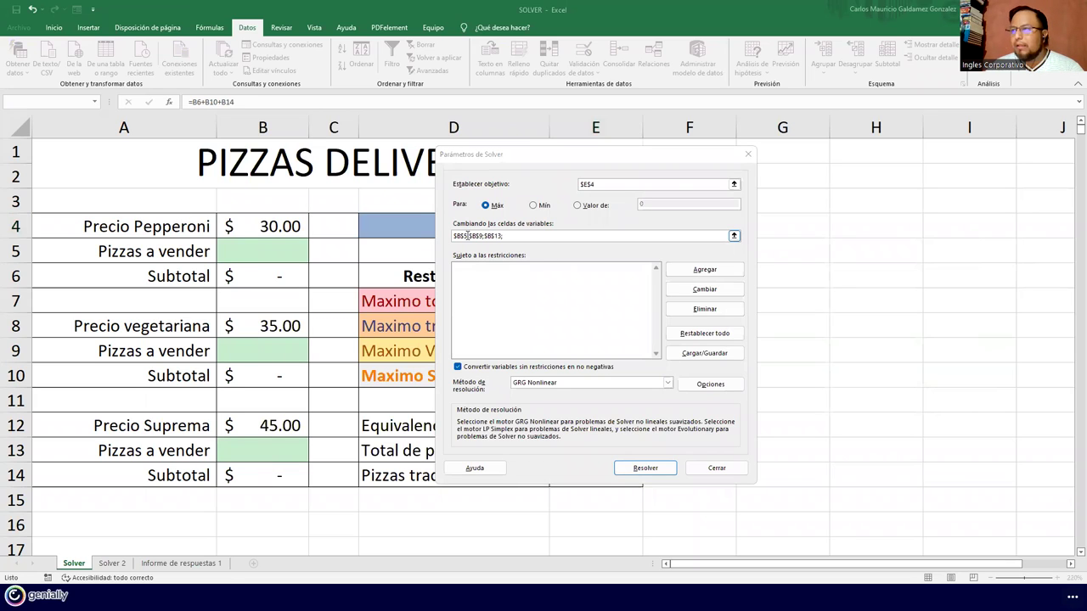
pyautogui.click(540, 235)
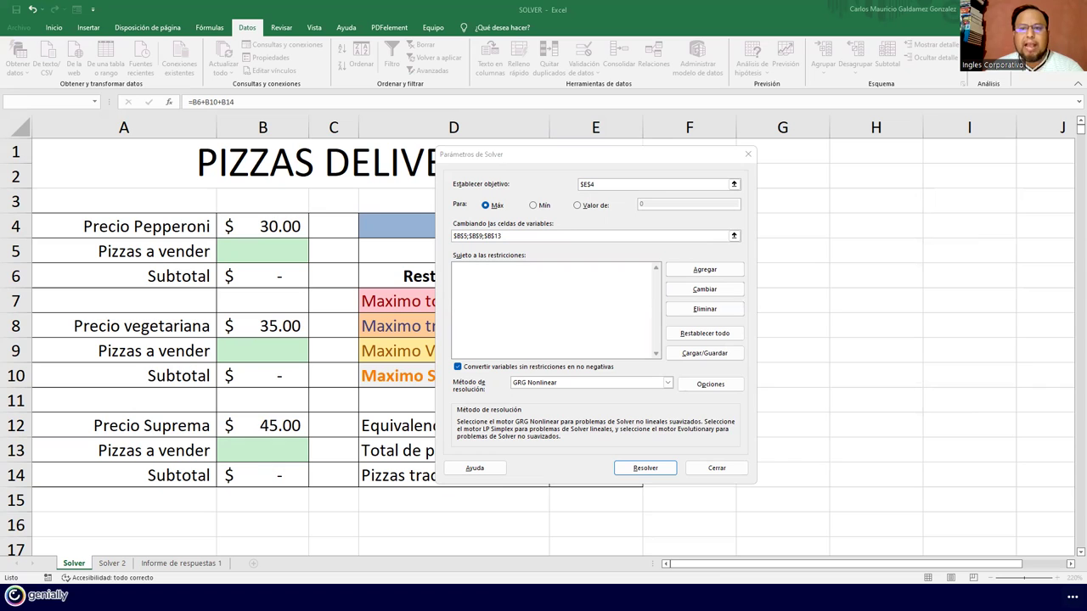
# Start adding a new Solver constraint, with its window moved clear of the worksheet tables
pyautogui.click(695, 270)
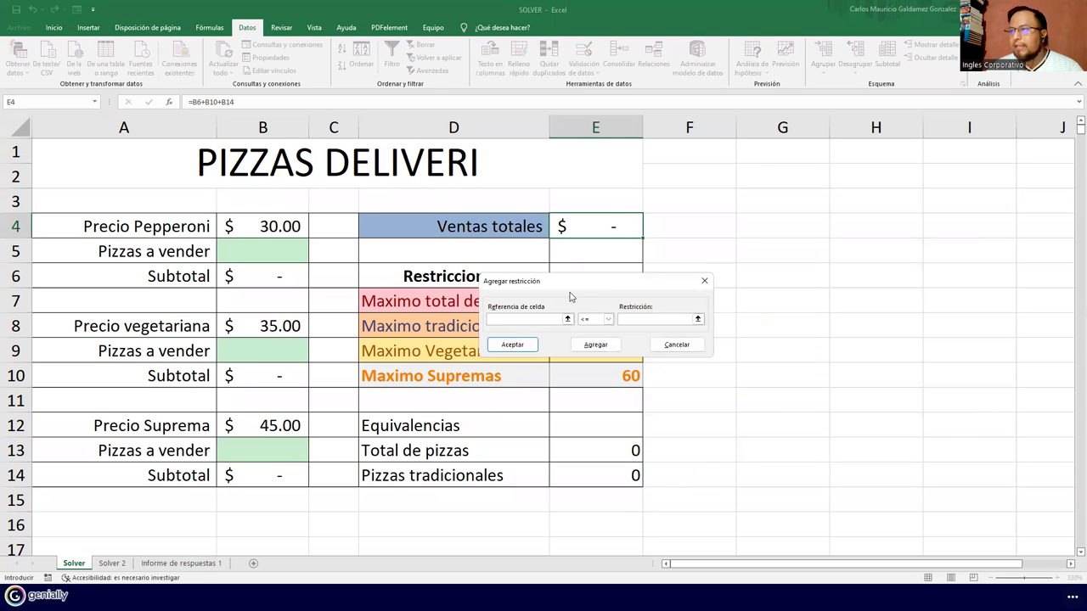
pyautogui.moveTo(571, 290); pyautogui.dragTo(750, 210)
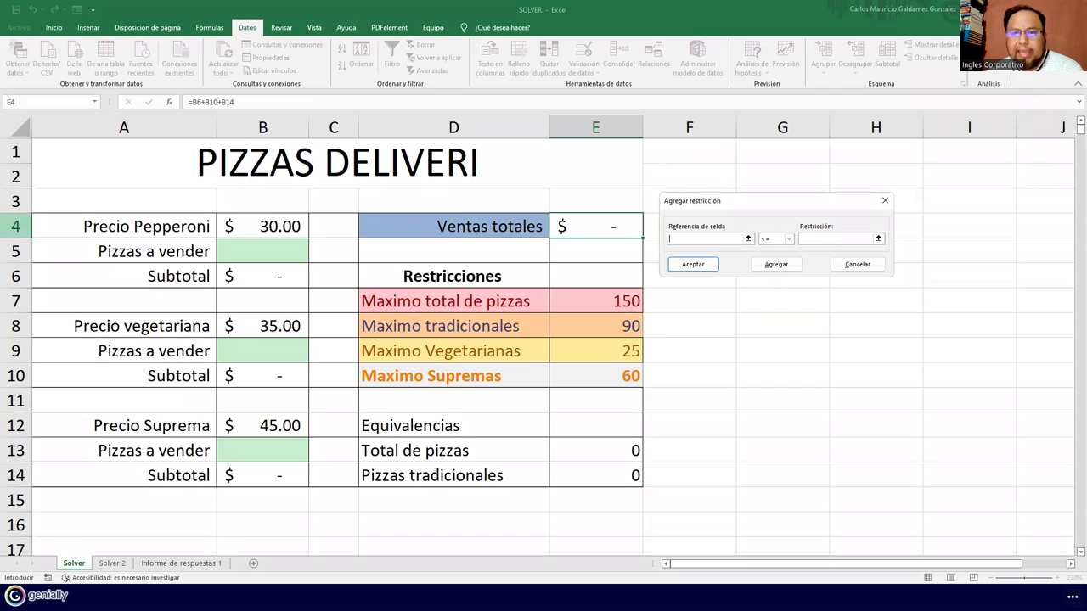
pyautogui.click(811, 241)
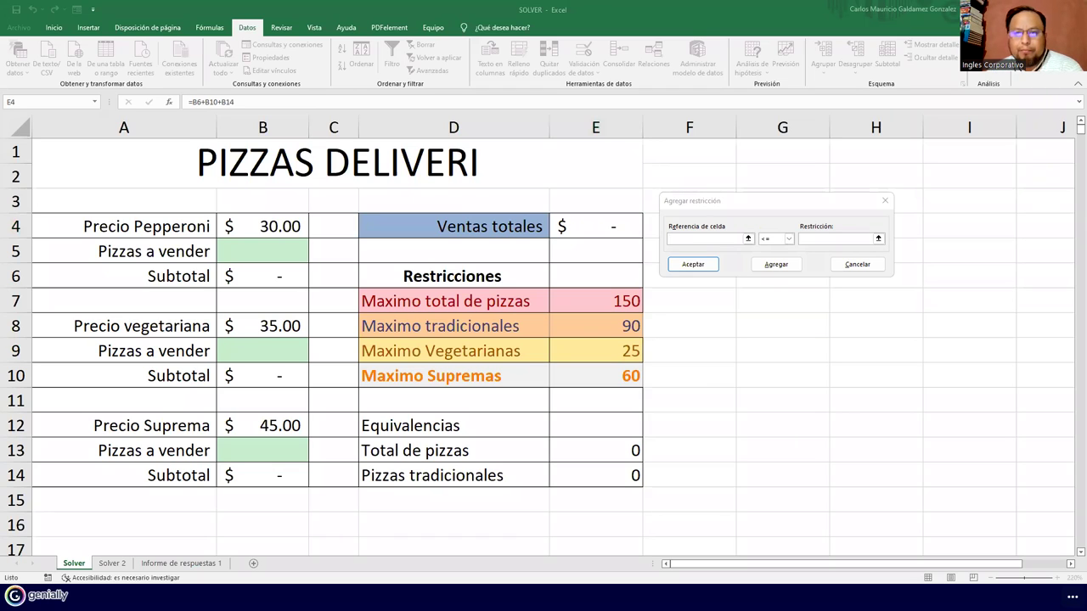
# Try the dif operator for the new constraint and return it to <=
pyautogui.click(789, 239)
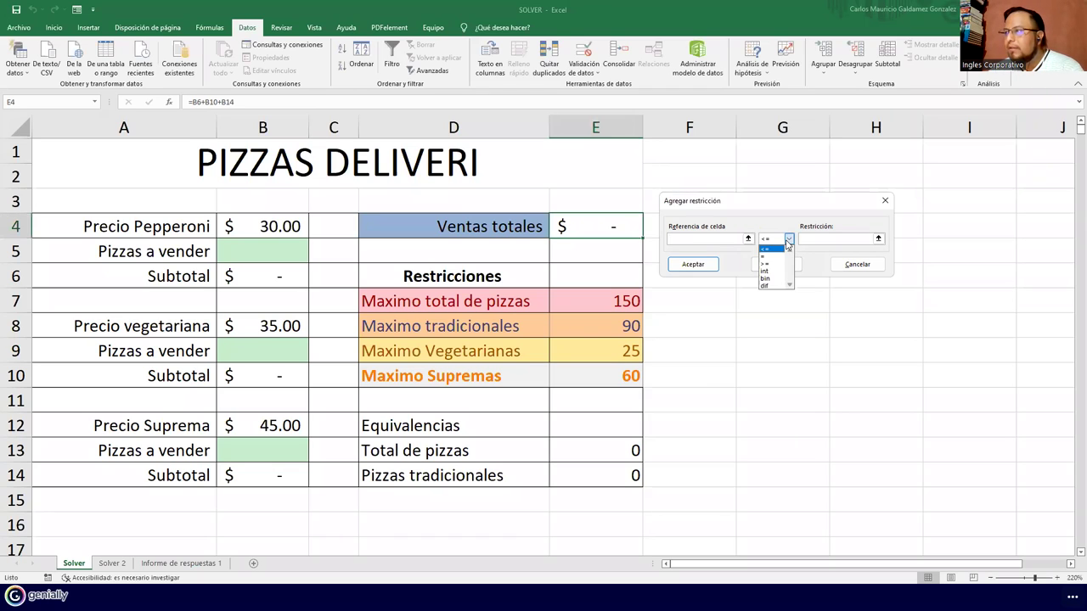
pyautogui.click(767, 286)
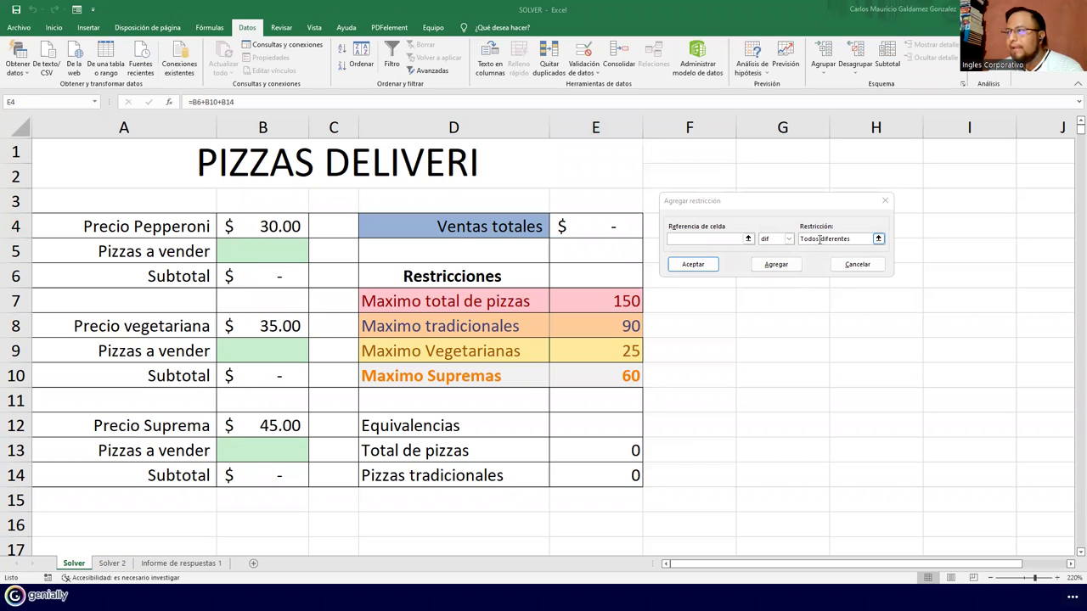
pyautogui.click(789, 240)
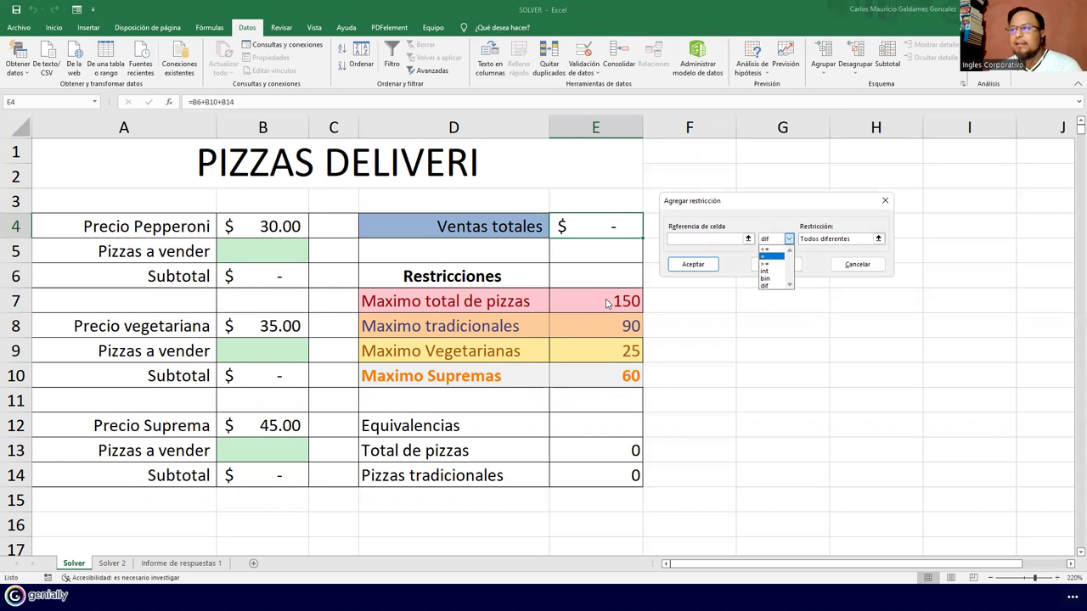
pyautogui.click(770, 251)
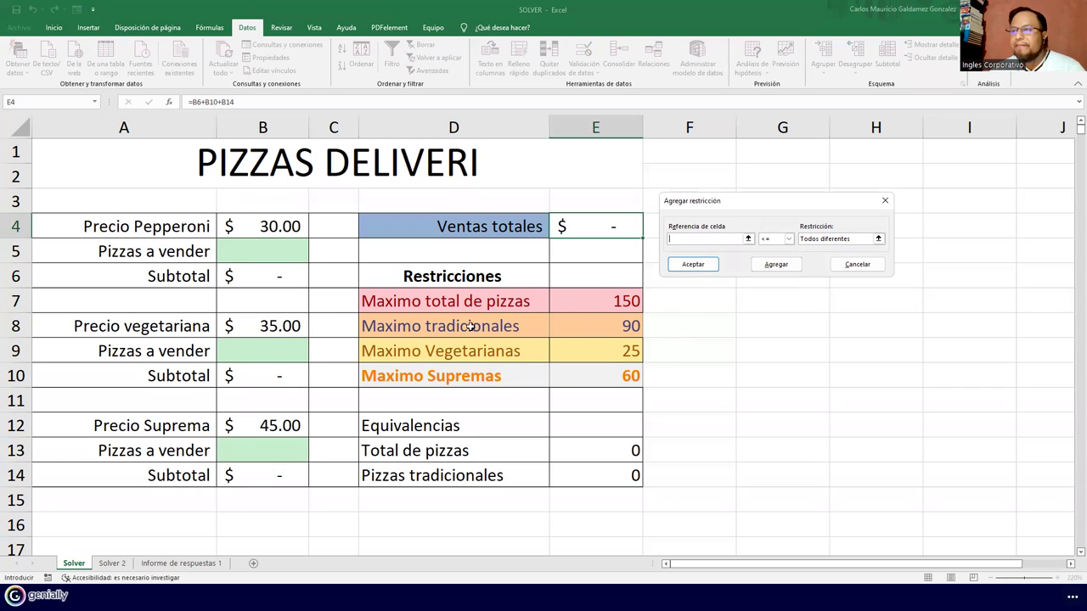
# Add the constraint that the vegetarian pizzas to sell, $B$9, must be <= Maximo Vegetarianas, =$E$9
pyautogui.click(250, 349)
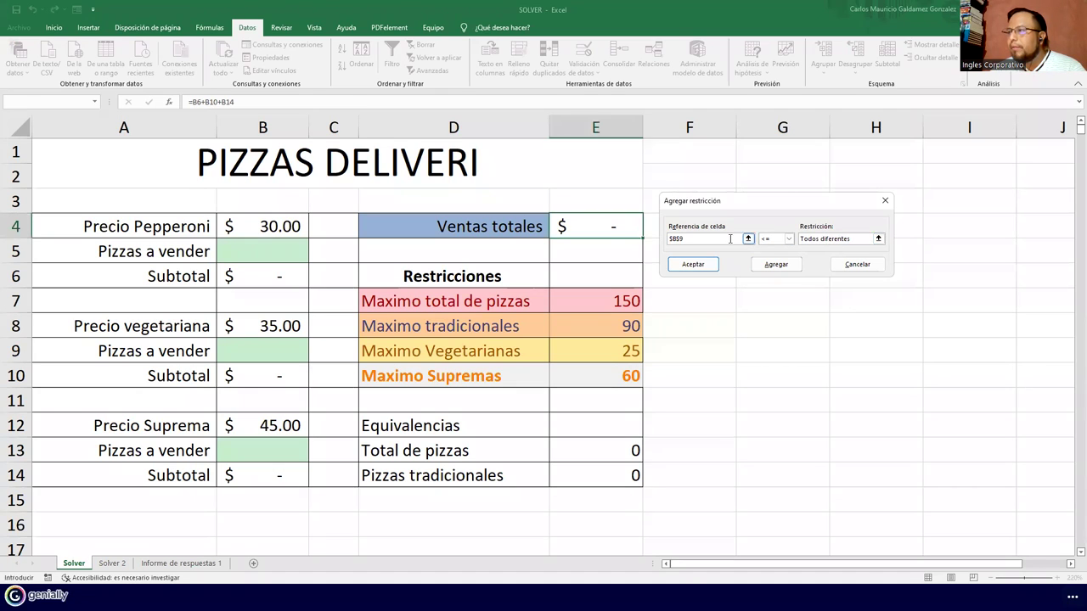
pyautogui.click(773, 240)
pyautogui.click(778, 257)
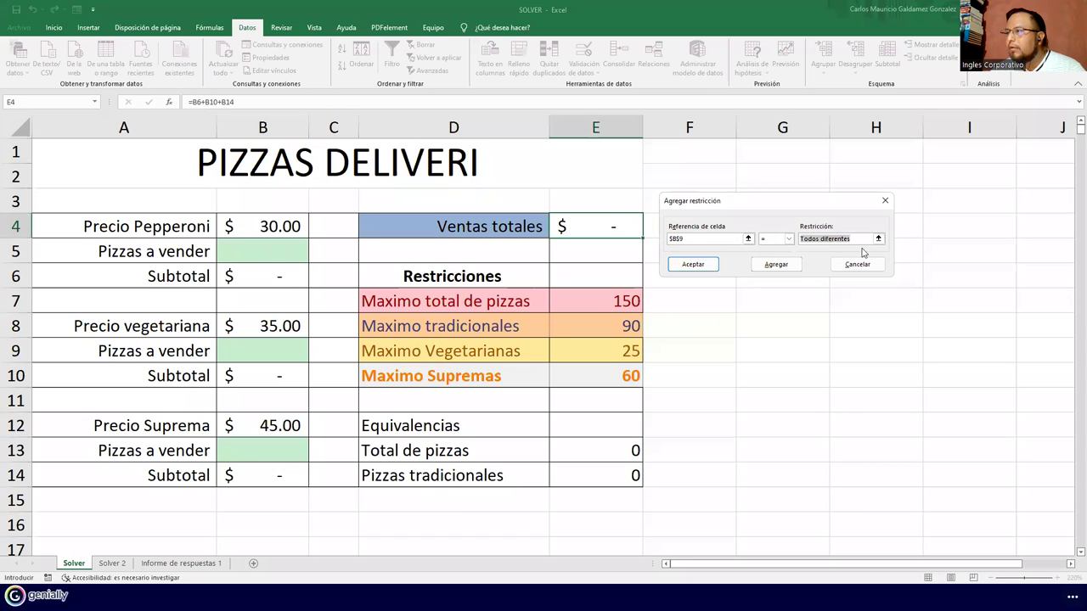
pyautogui.press('BackSpace')
pyautogui.click(789, 240)
pyautogui.click(777, 248)
pyautogui.click(819, 238)
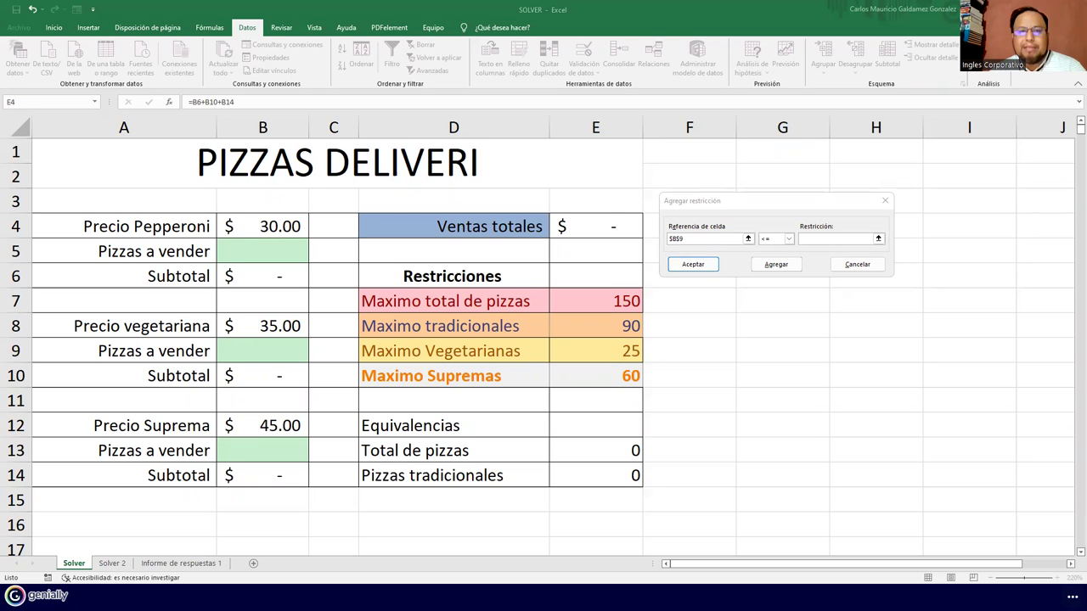
pyautogui.click(837, 242)
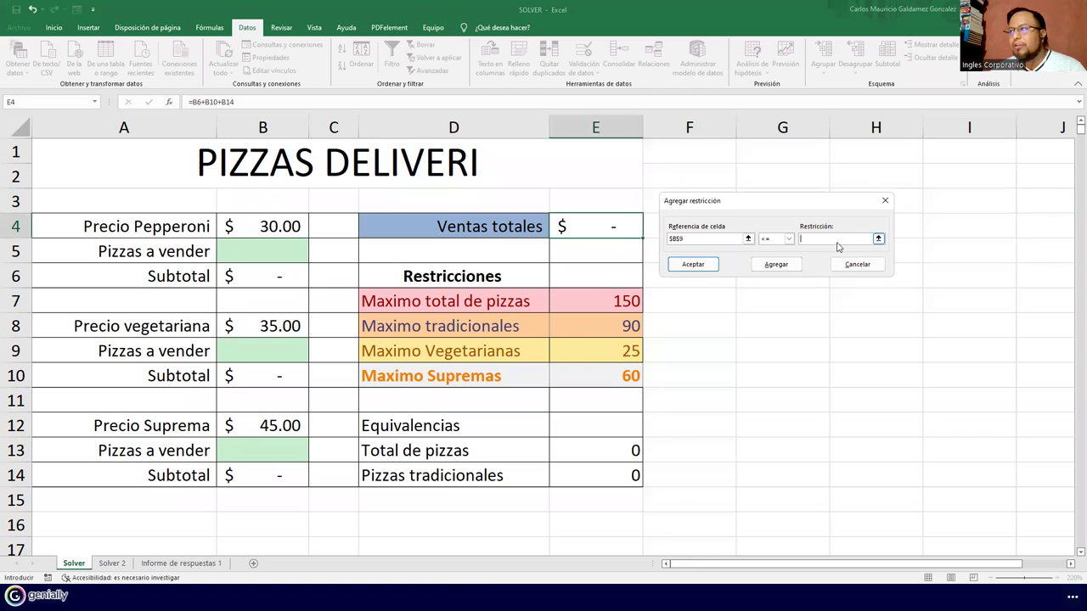
pyautogui.click(569, 350)
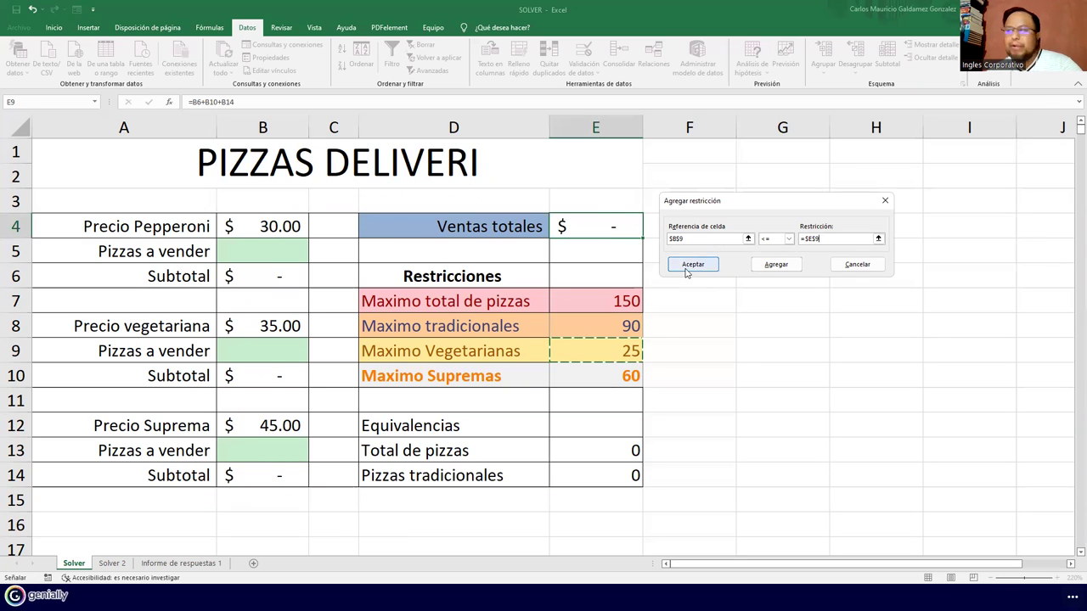
pyautogui.click(775, 265)
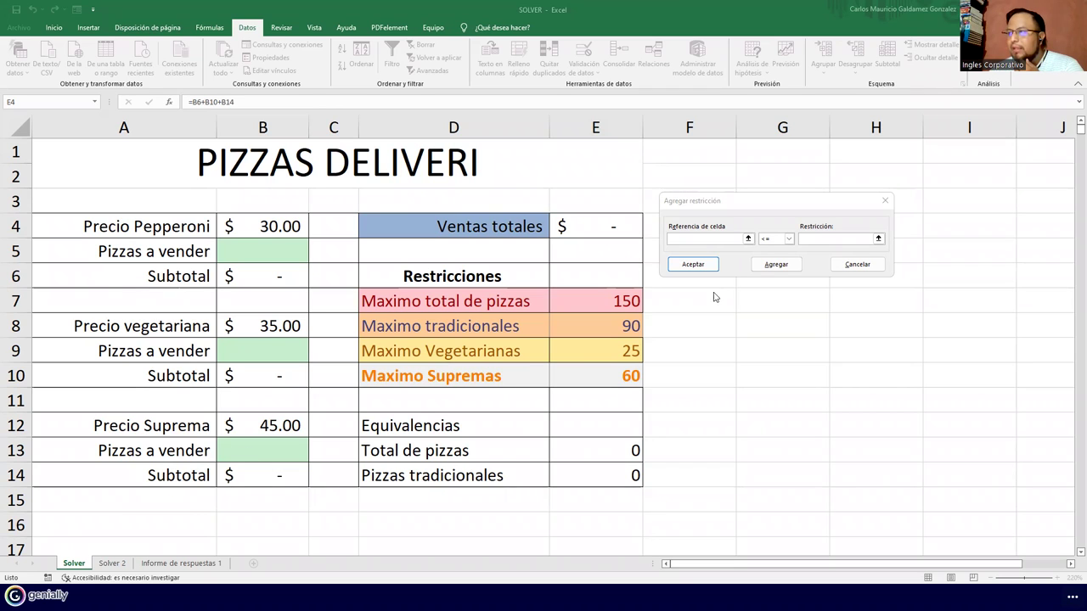
# Add the constraint that the Suprema pizzas to sell, $B$13, must be <= Maximo Supremas, =$E$10
pyautogui.click(741, 239)
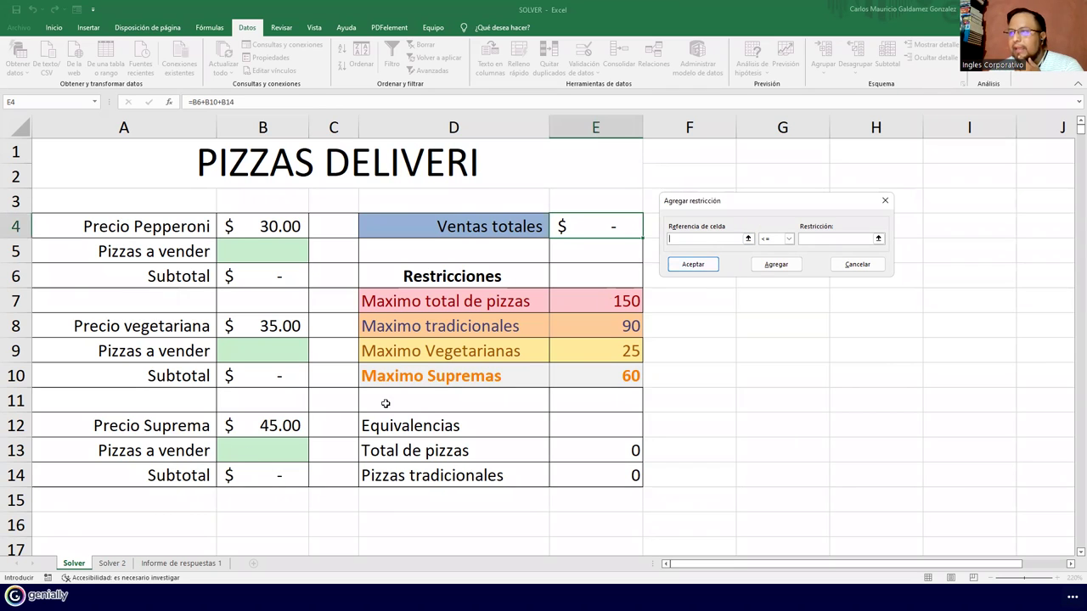
pyautogui.click(262, 451)
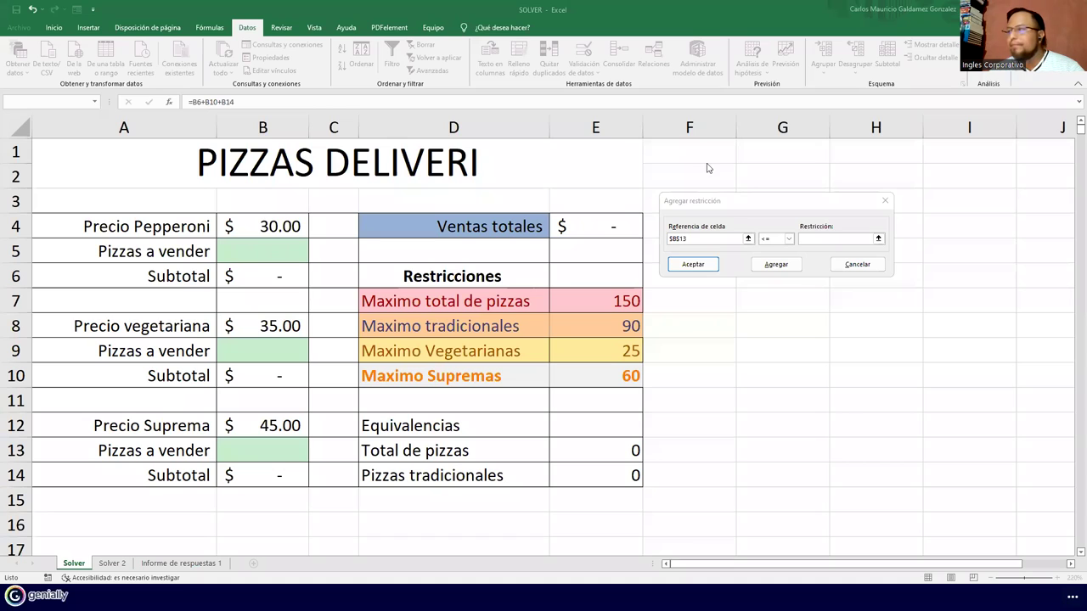
pyautogui.click(823, 238)
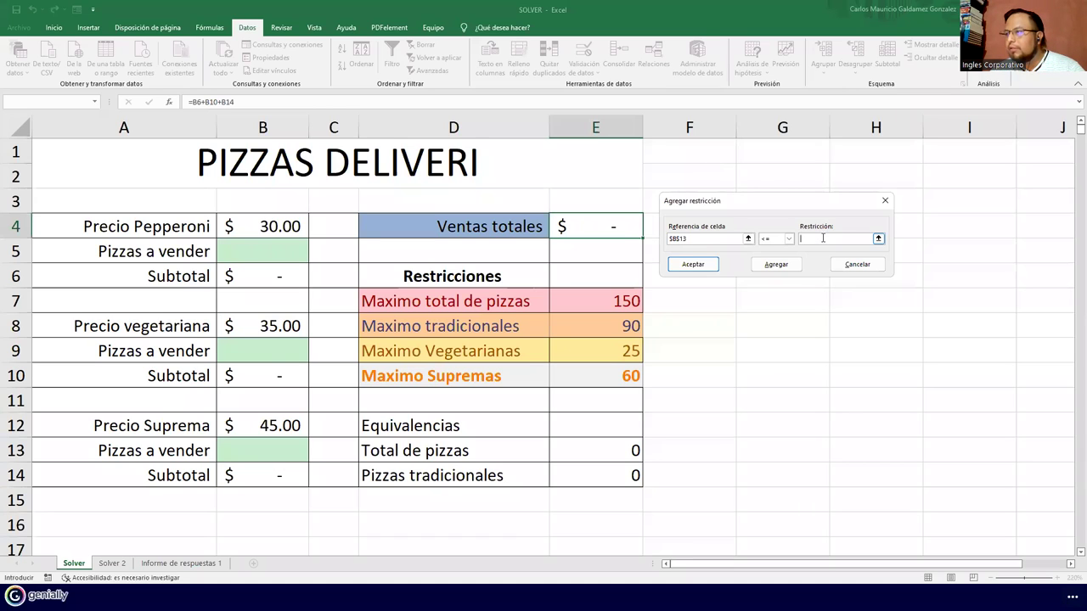
pyautogui.click(606, 374)
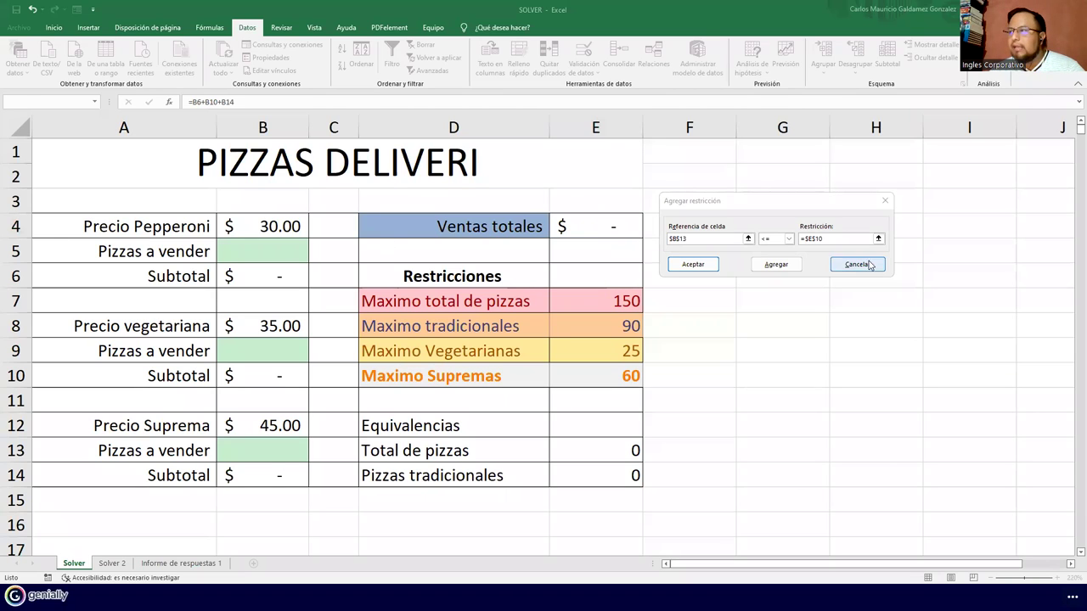
pyautogui.click(776, 264)
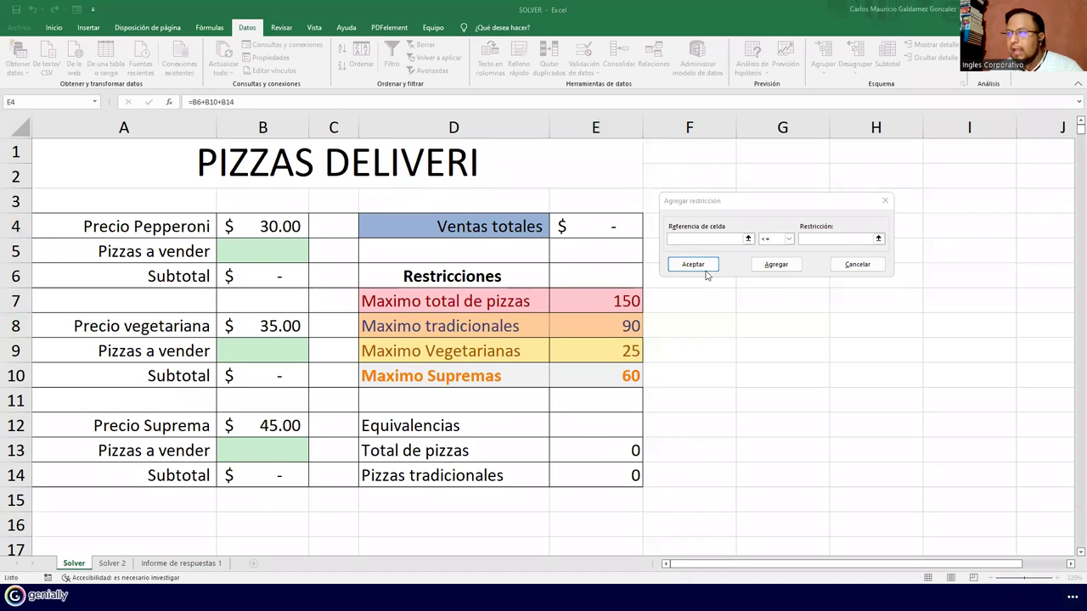
# Add the constraint that Total de pizzas, $E$13, must be <= Maximo total de pizzas, =$E$7
pyautogui.click(744, 235)
pyautogui.click(587, 447)
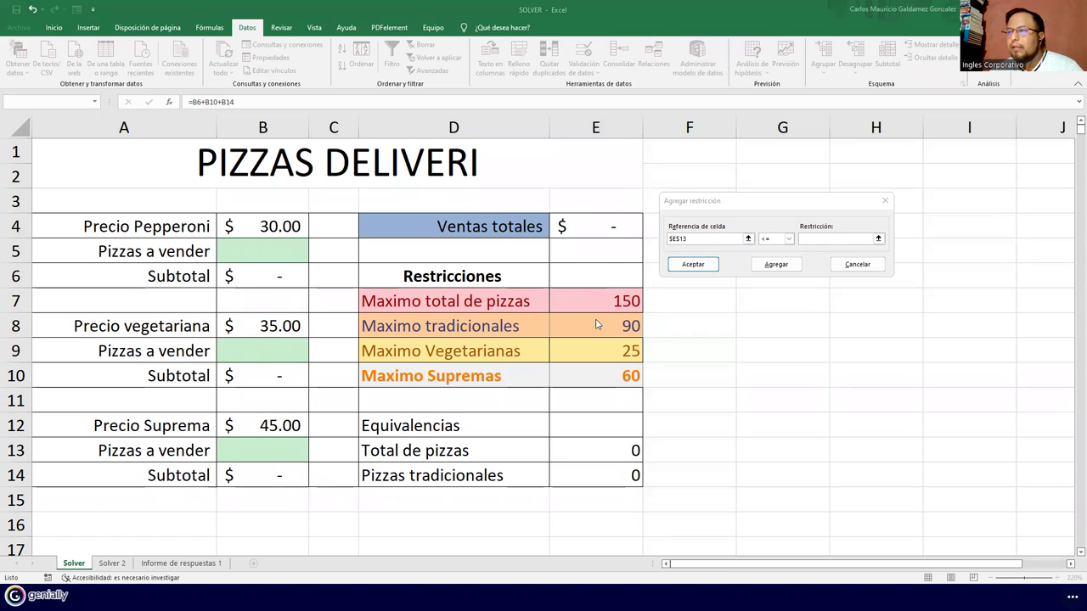
pyautogui.click(803, 238)
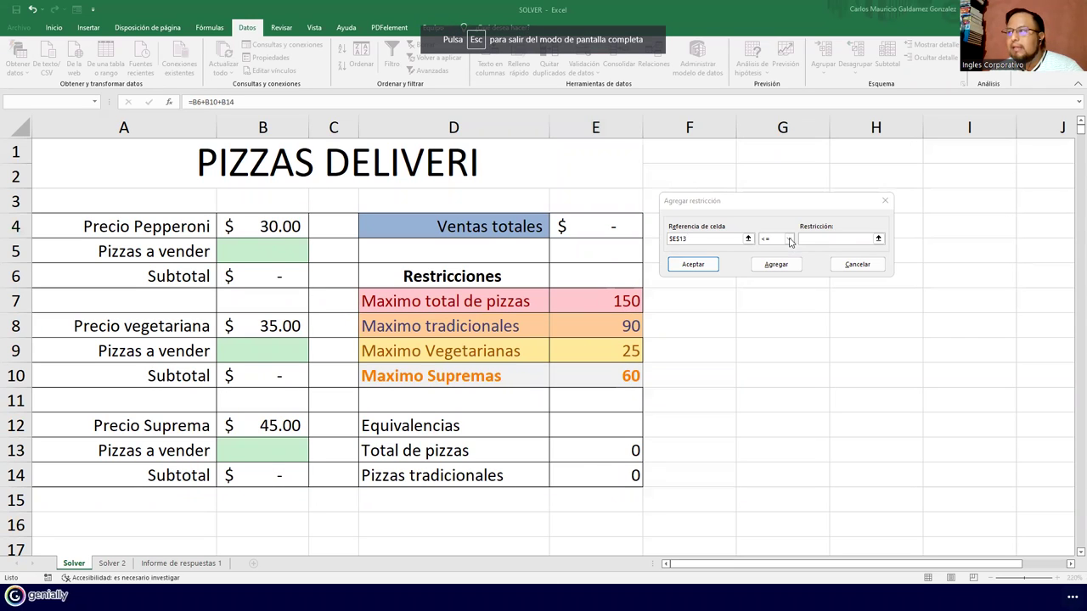
pyautogui.click(570, 305)
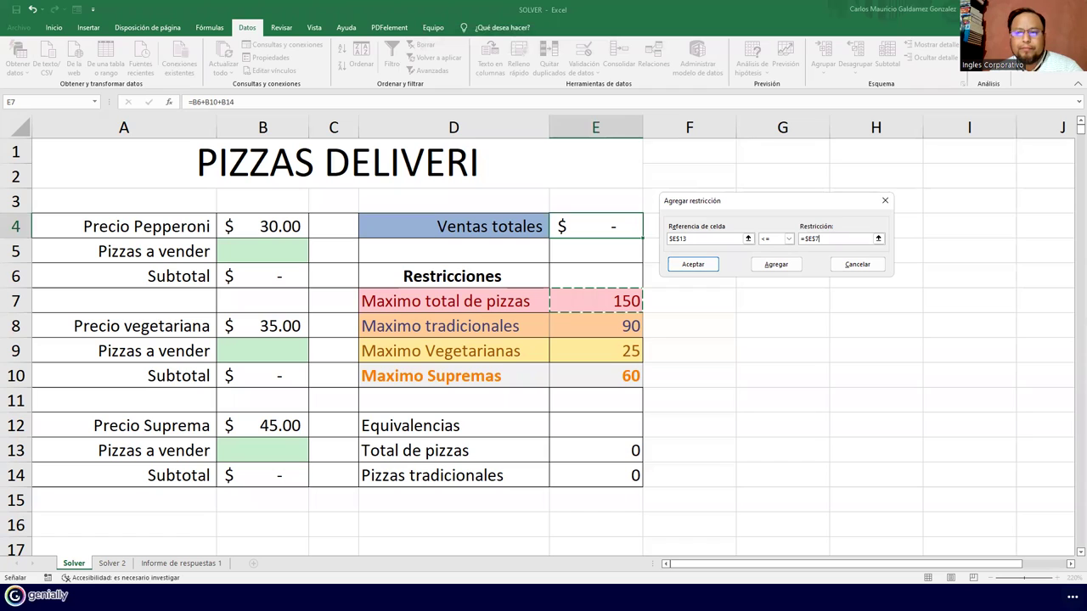
pyautogui.press('Return')
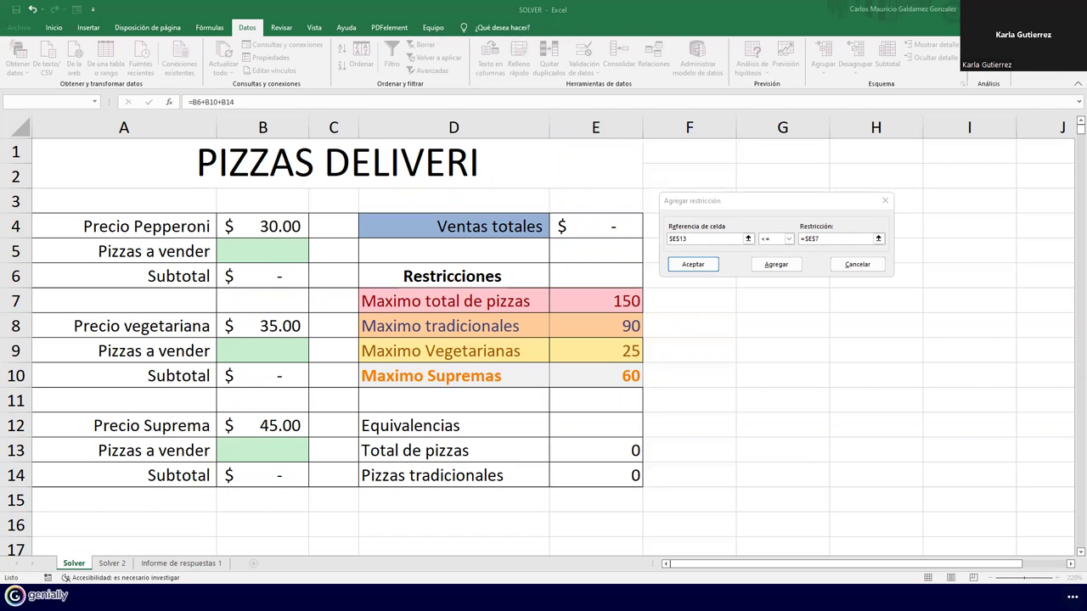
pyautogui.click(776, 265)
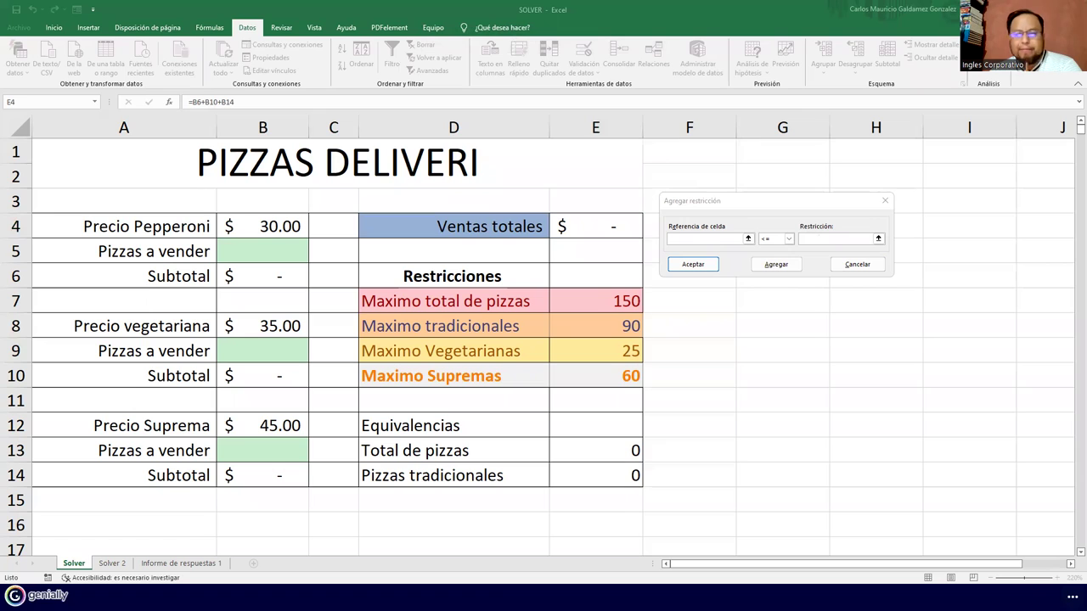
# Add the final constraint that Pizzas tradicionales, $E$14, must be <= Maximo tradicionales, =$E$8, and finish adding constraints
pyautogui.click(688, 240)
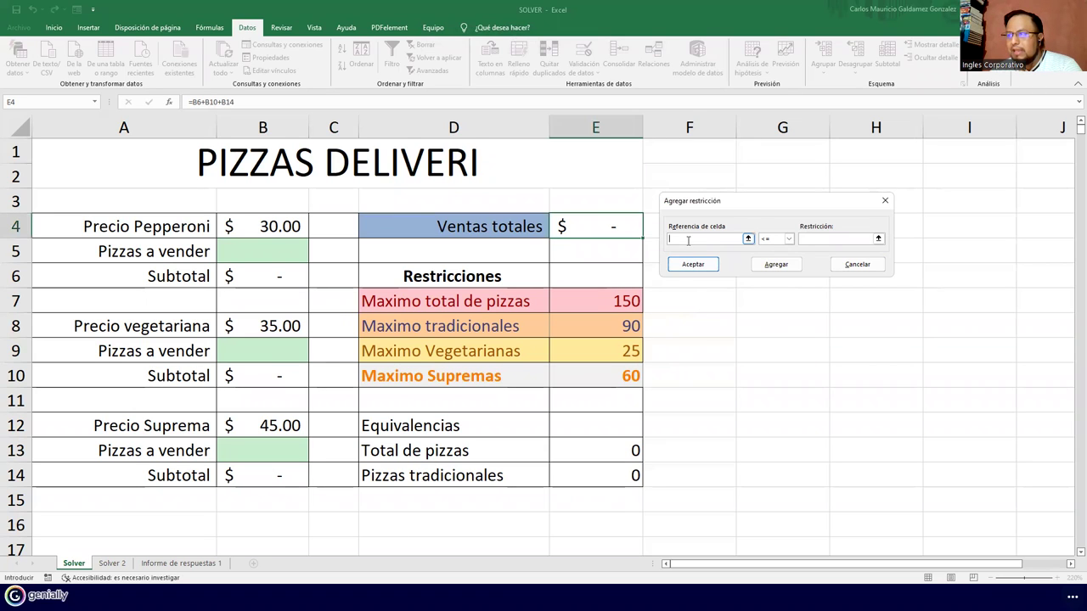
pyautogui.click(604, 475)
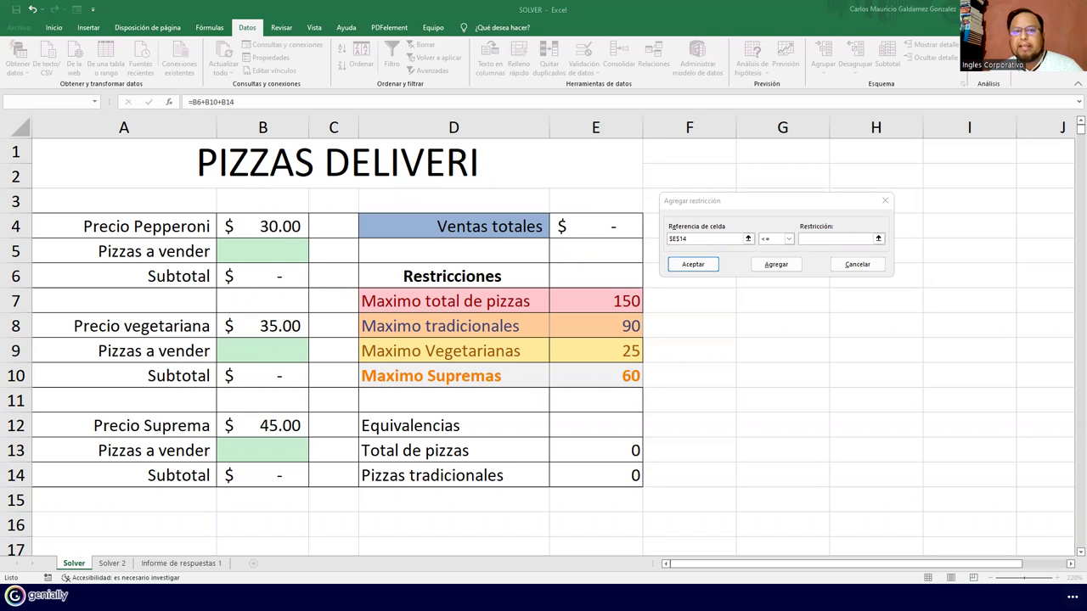
pyautogui.click(809, 238)
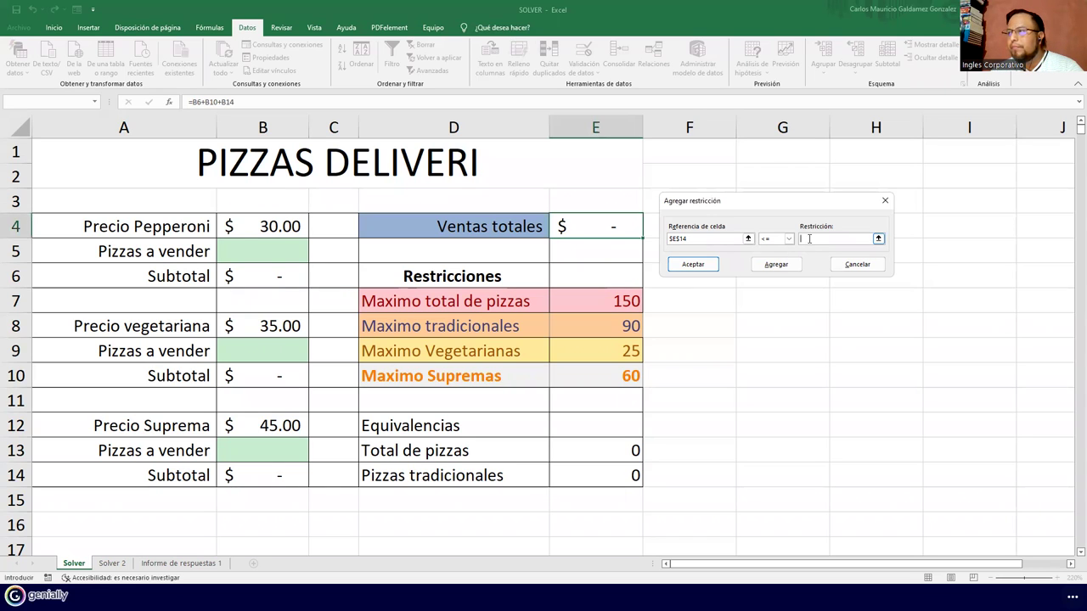
pyautogui.click(614, 326)
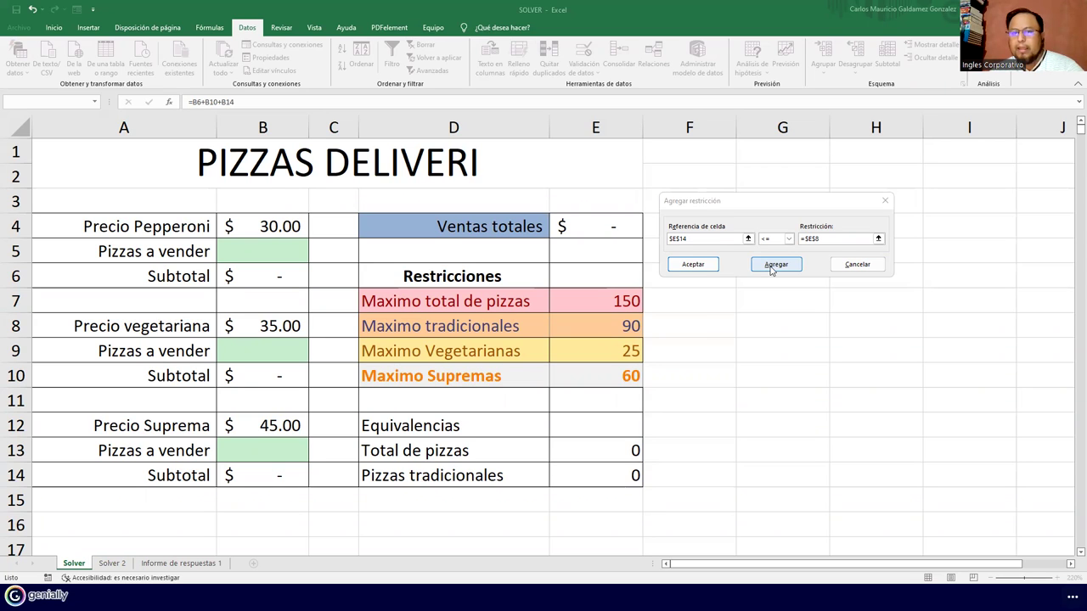
pyautogui.click(694, 265)
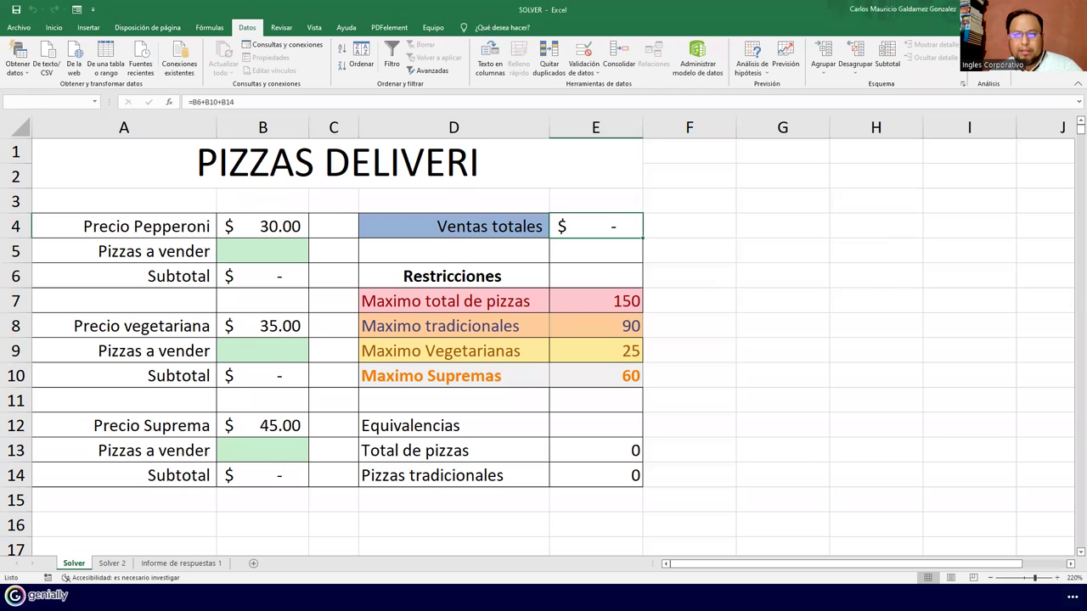
# Bring up the Solver parameters beside the worksheet tables and review the constraints, selecting $B$13 <= $E$10
pyautogui.hotkey('alt', 'd')
pyautogui.press('y')
pyautogui.press('2')
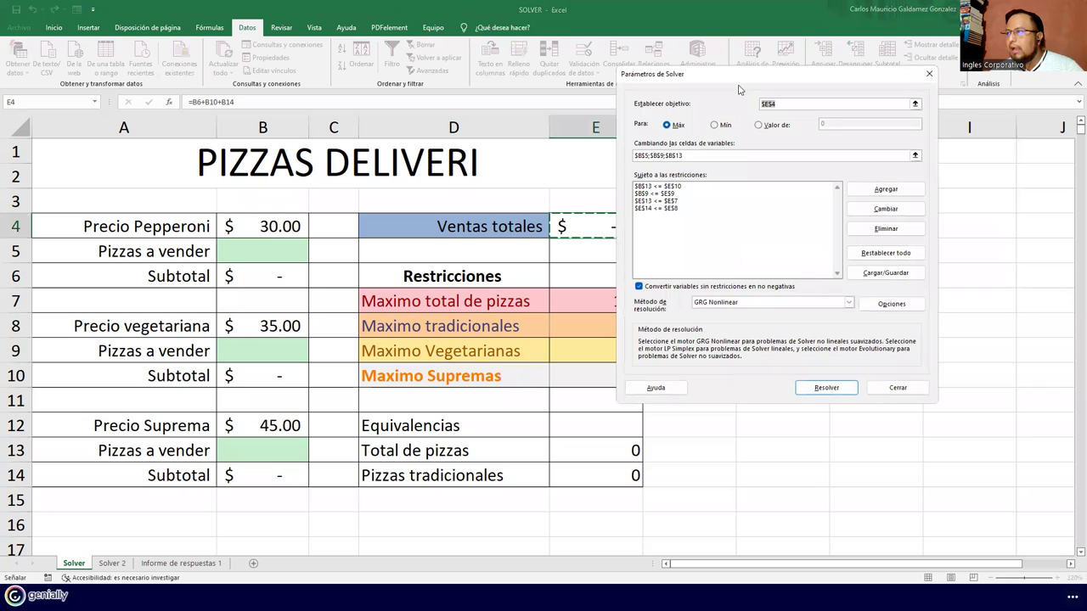
pyautogui.moveTo(745, 88); pyautogui.dragTo(812, 196)
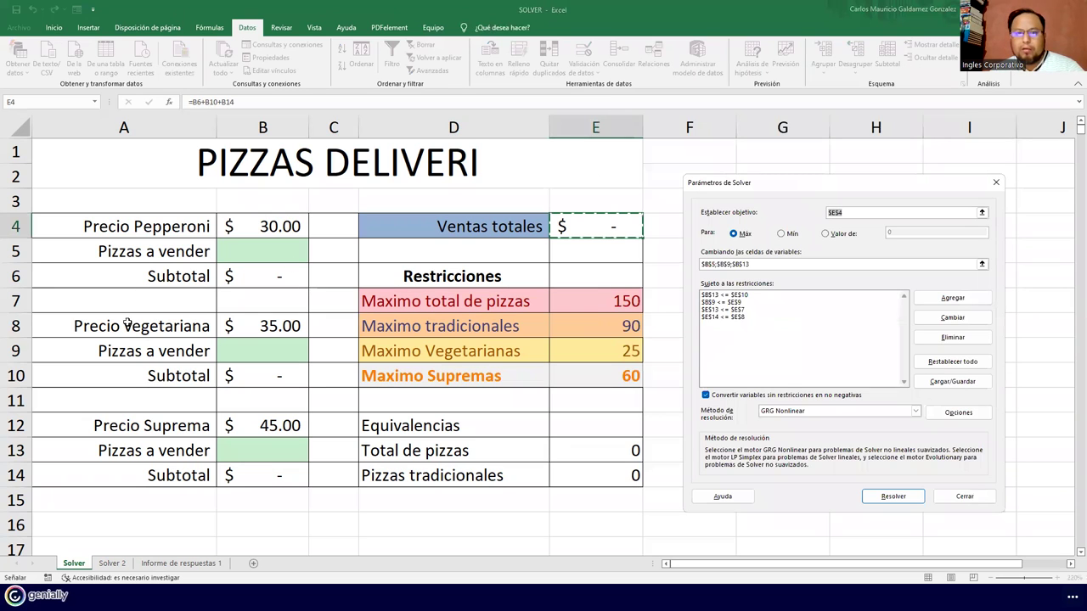
pyautogui.press('Return')
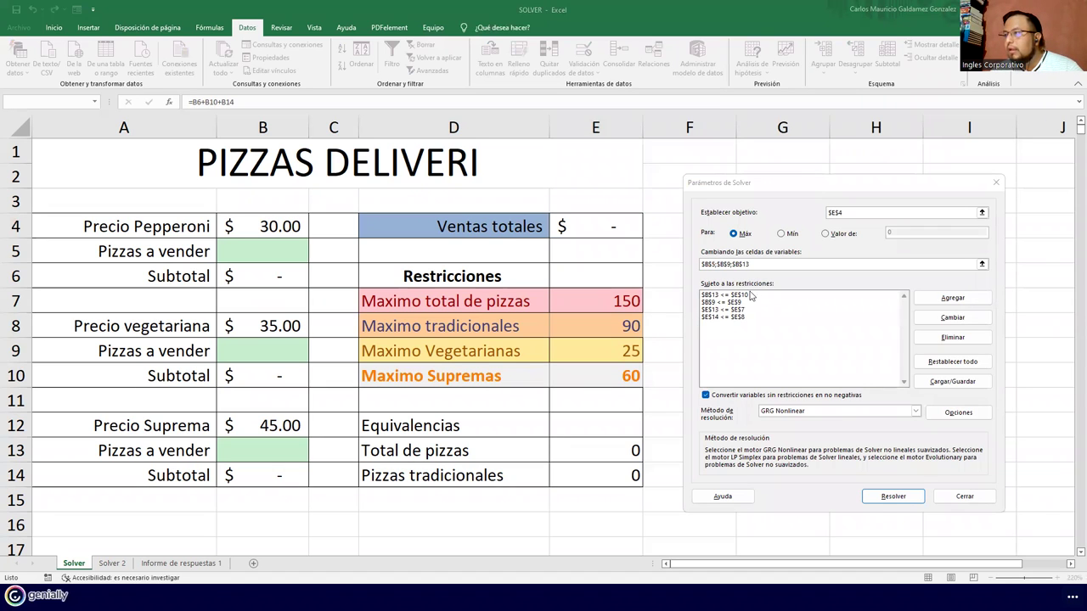
pyautogui.click(735, 295)
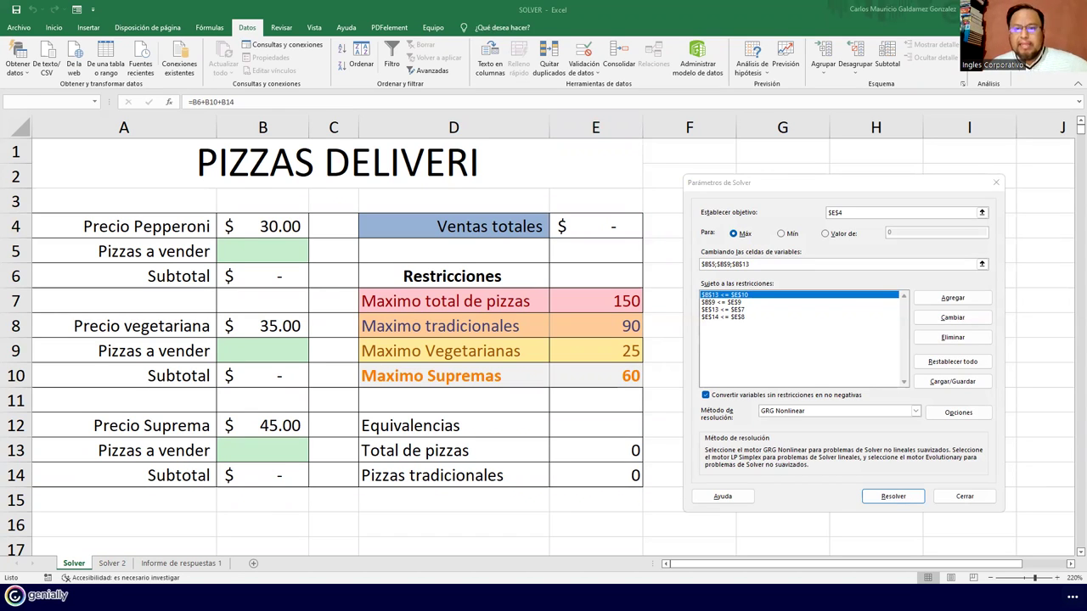
# Look through the available Solver resolution methods and choose GRG Nonlinear
pyautogui.click(916, 411)
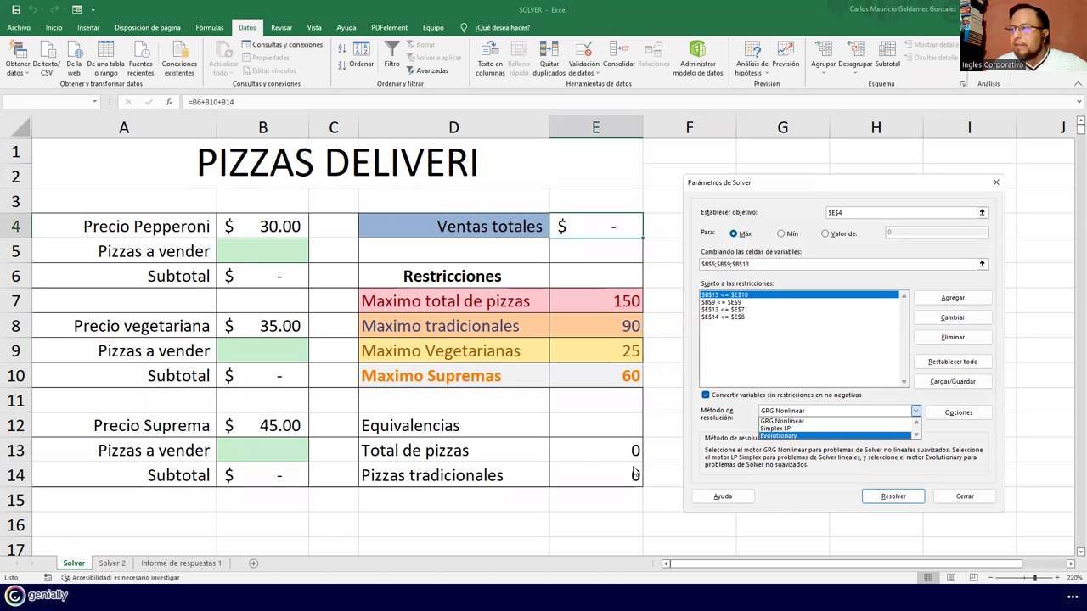
pyautogui.hotkey('alt', 'Tab')
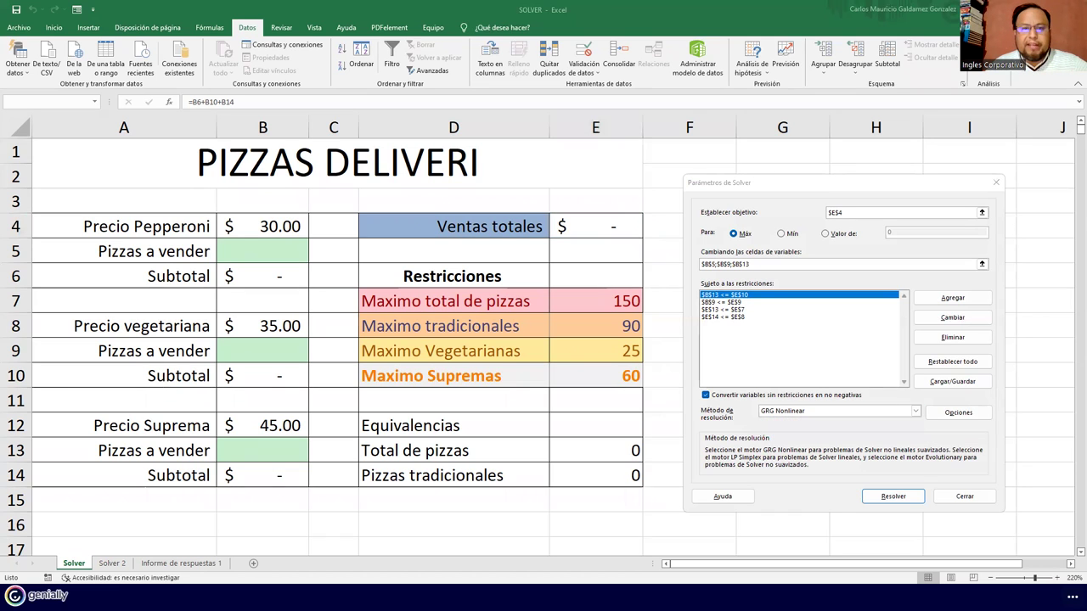
pyautogui.click(879, 422)
pyautogui.click(864, 413)
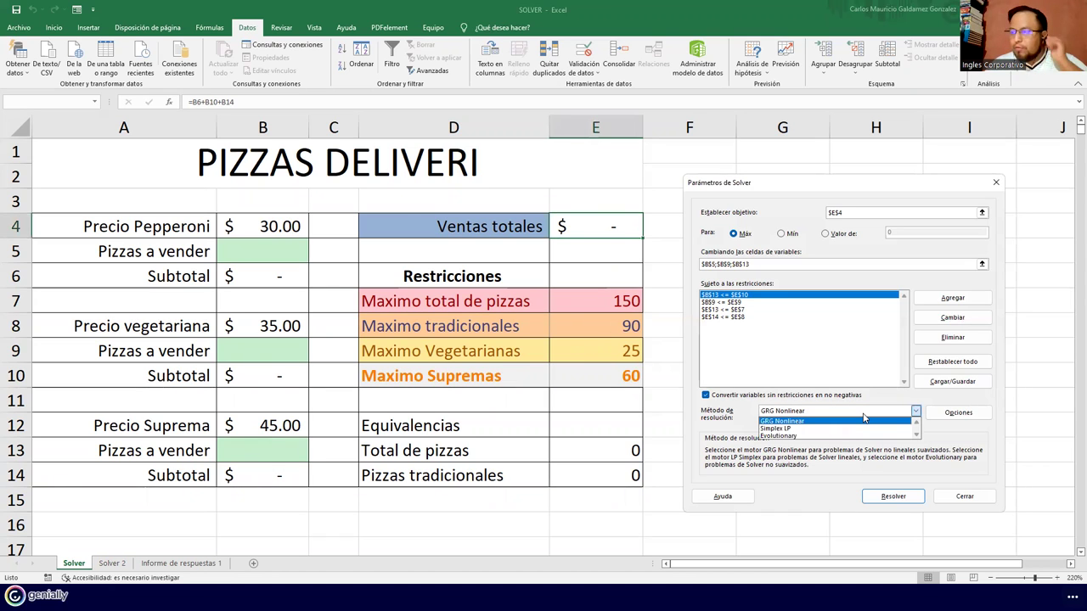
pyautogui.click(811, 422)
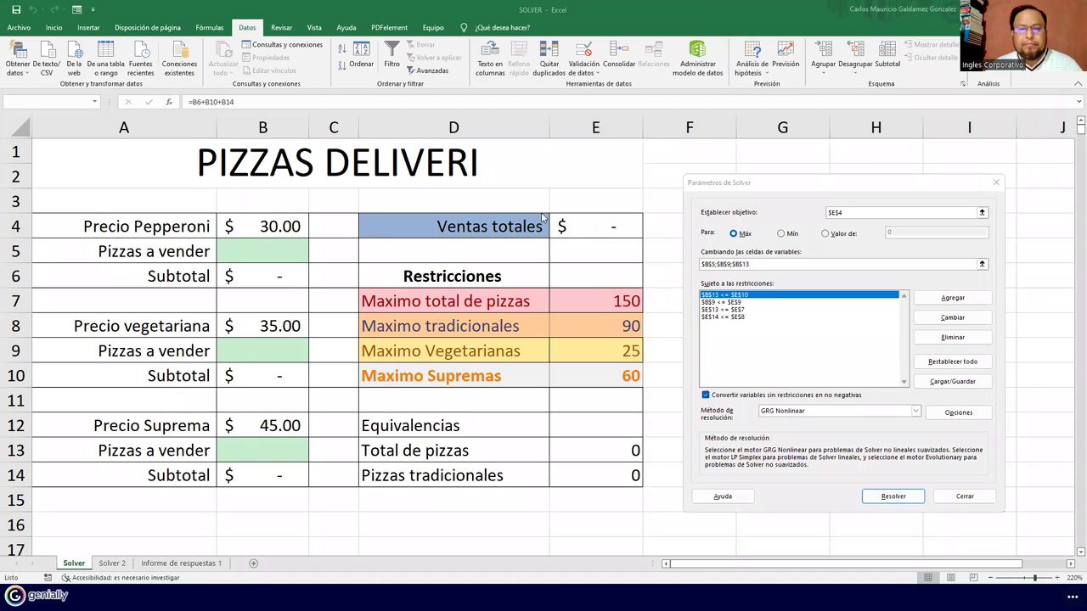
# Solve the model with $B$5;$B$9;$B$13 as variable cells and place the Solver results beside the worksheet tables
pyautogui.click(703, 264)
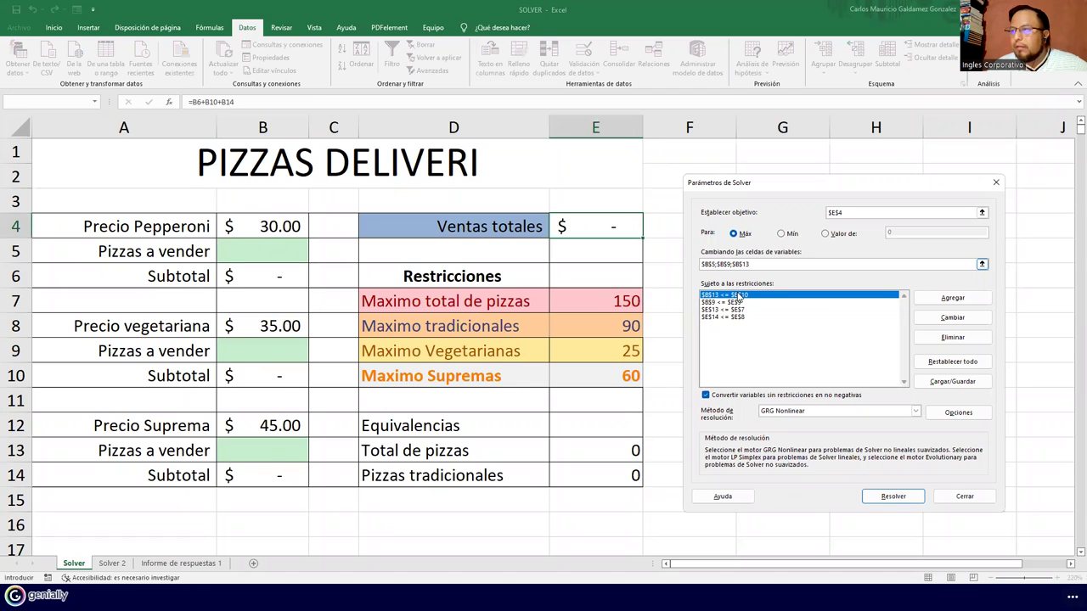
pyautogui.click(712, 264)
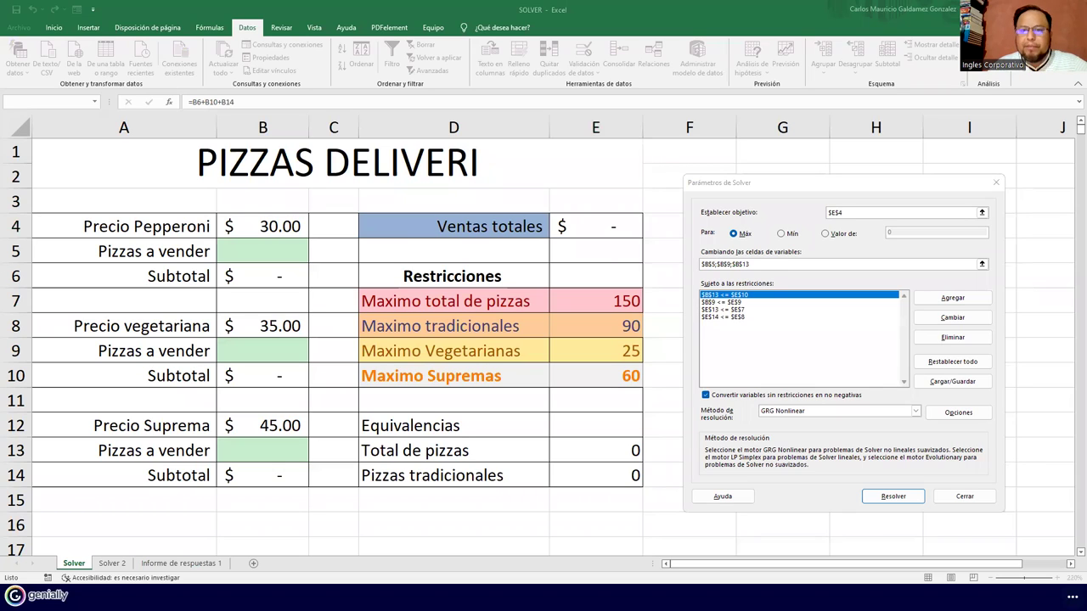
pyautogui.click(894, 499)
pyautogui.click(894, 500)
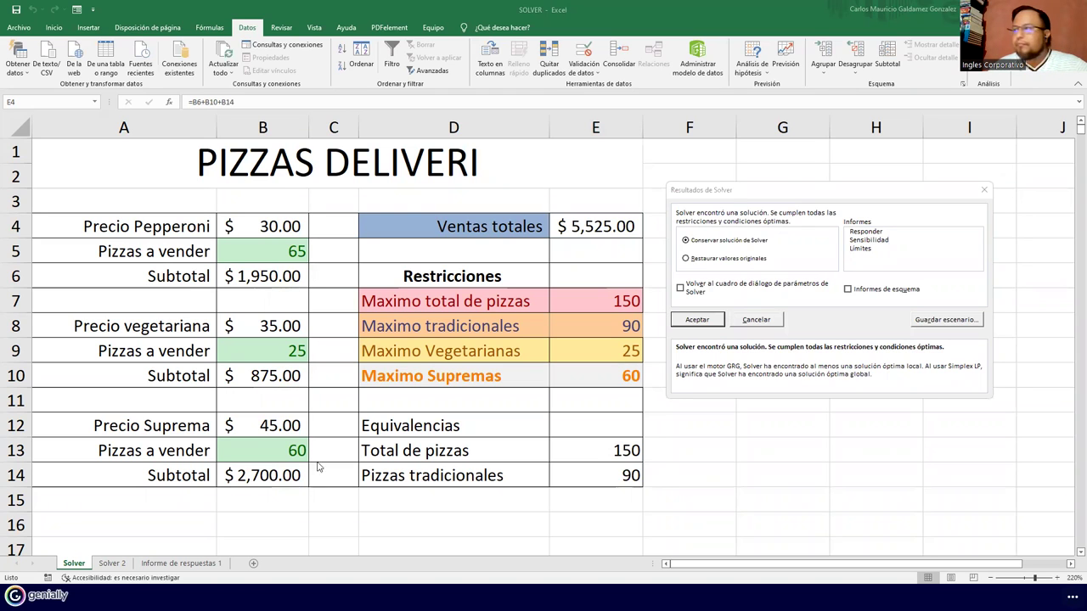
pyautogui.click(783, 191)
pyautogui.moveTo(784, 191); pyautogui.dragTo(469, 194)
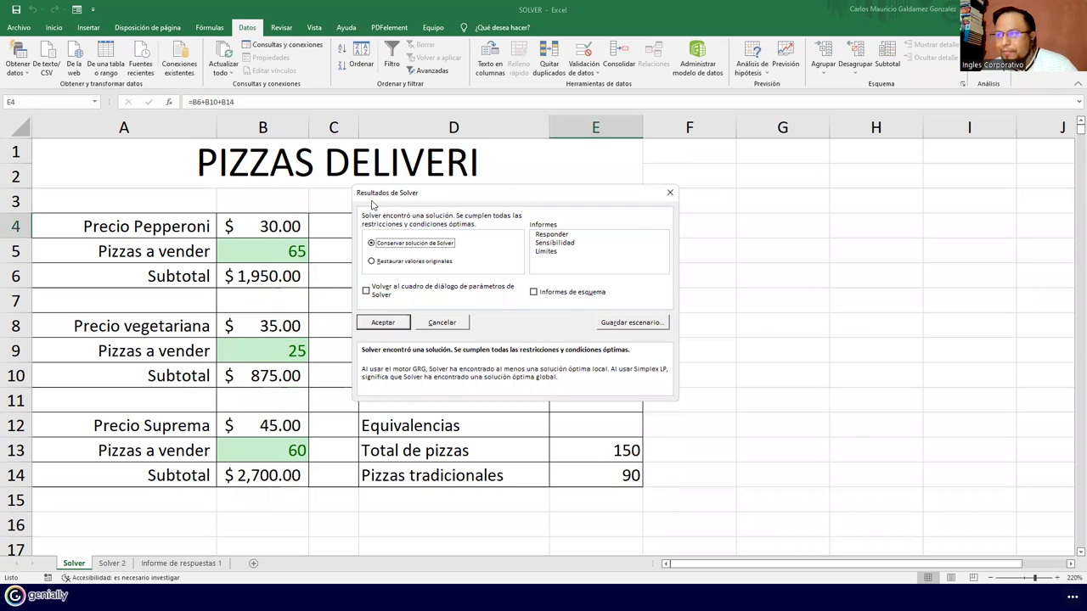
pyautogui.moveTo(371, 204); pyautogui.dragTo(677, 270)
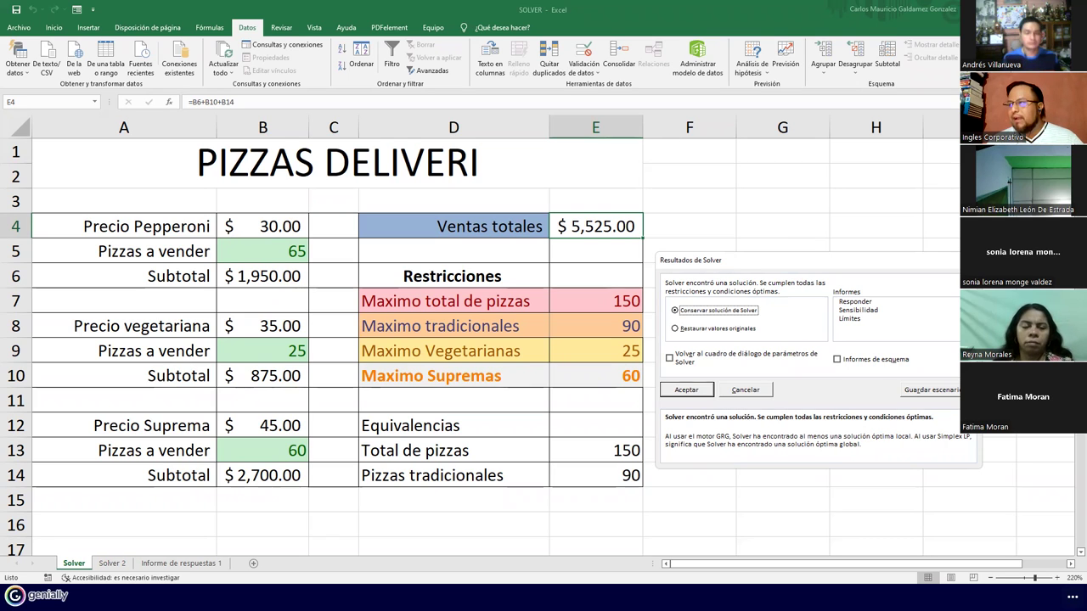
# Mark the Responder, Sensibilidad and Límites reports and clear all three selections again
pyautogui.click(856, 308)
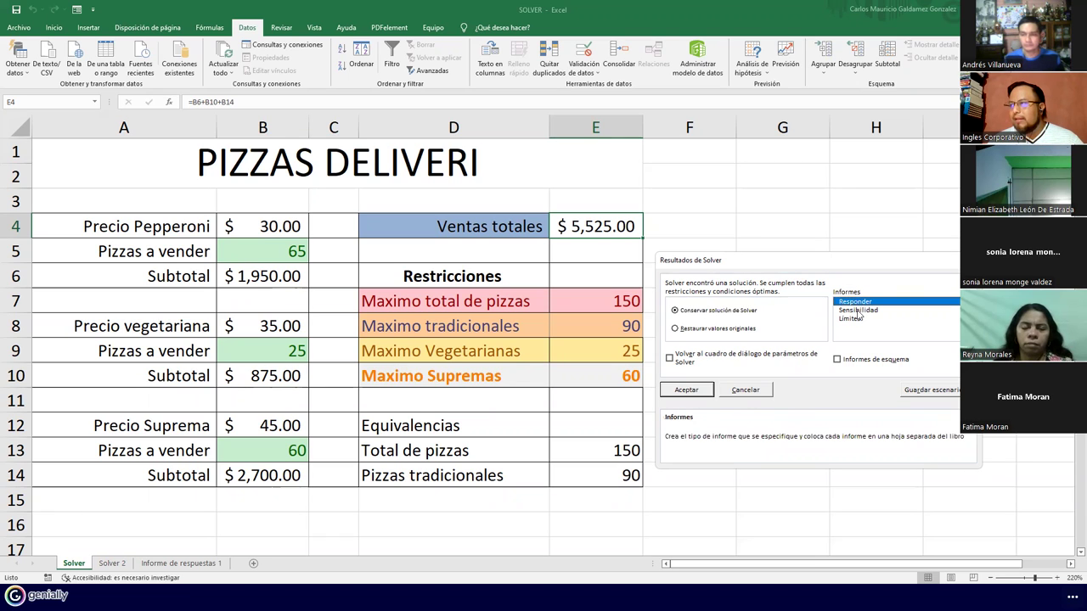
pyautogui.click(858, 311)
pyautogui.click(847, 322)
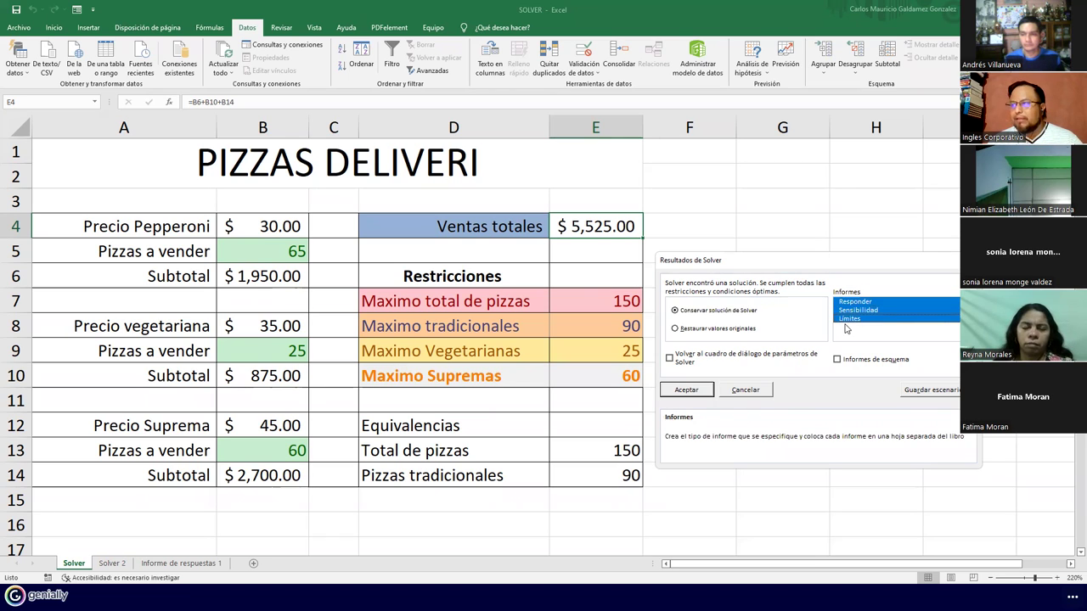
pyautogui.click(847, 311)
pyautogui.click(853, 303)
pyautogui.click(851, 320)
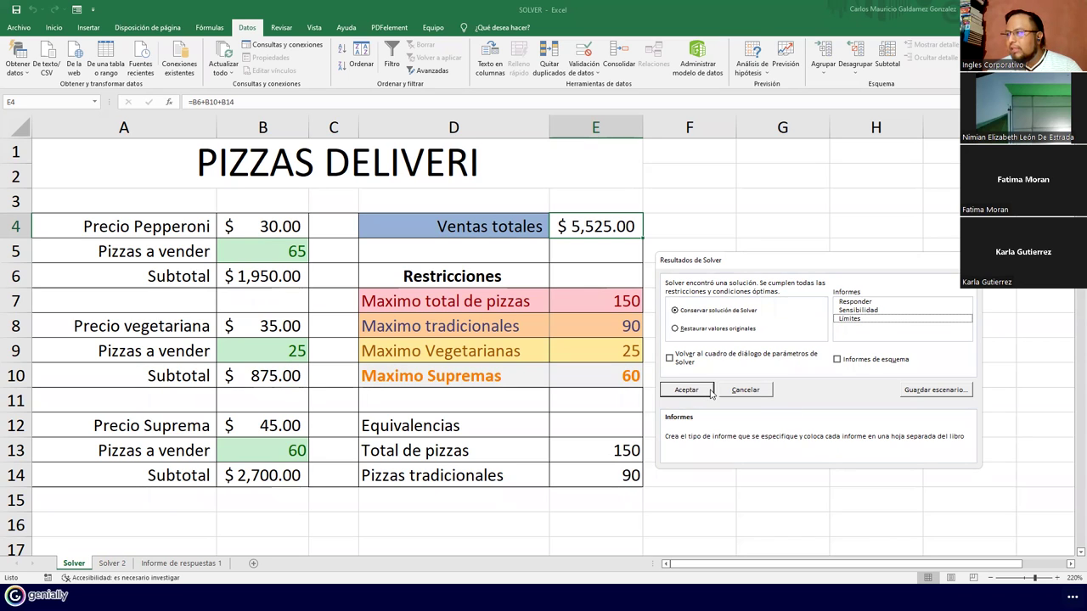
# Enable Informes de esquema and save the Solver result as a scenario named Escenario1
pyautogui.click(837, 360)
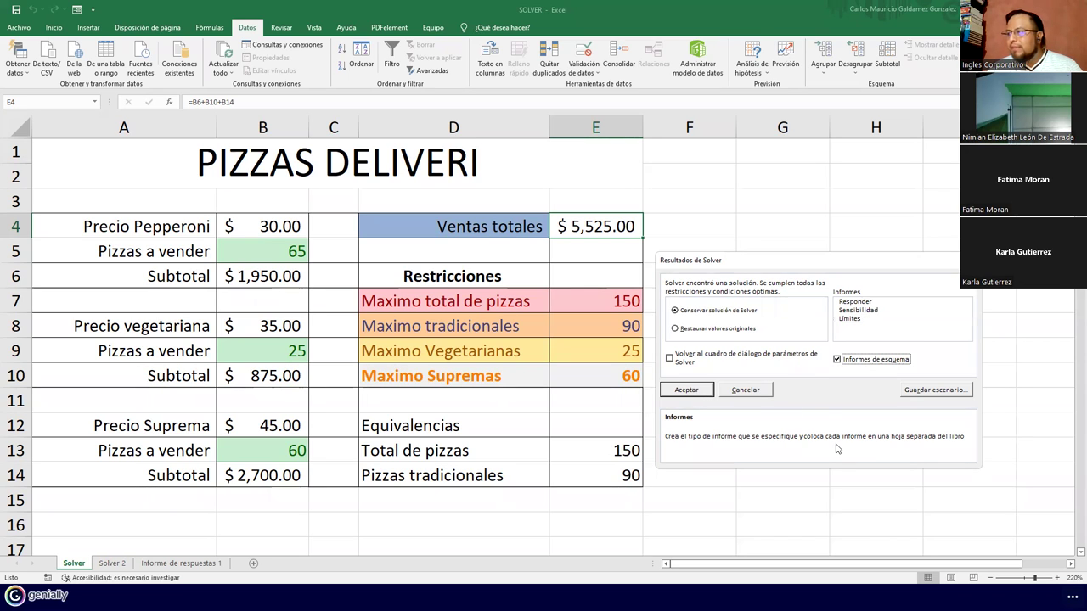
pyautogui.click(919, 393)
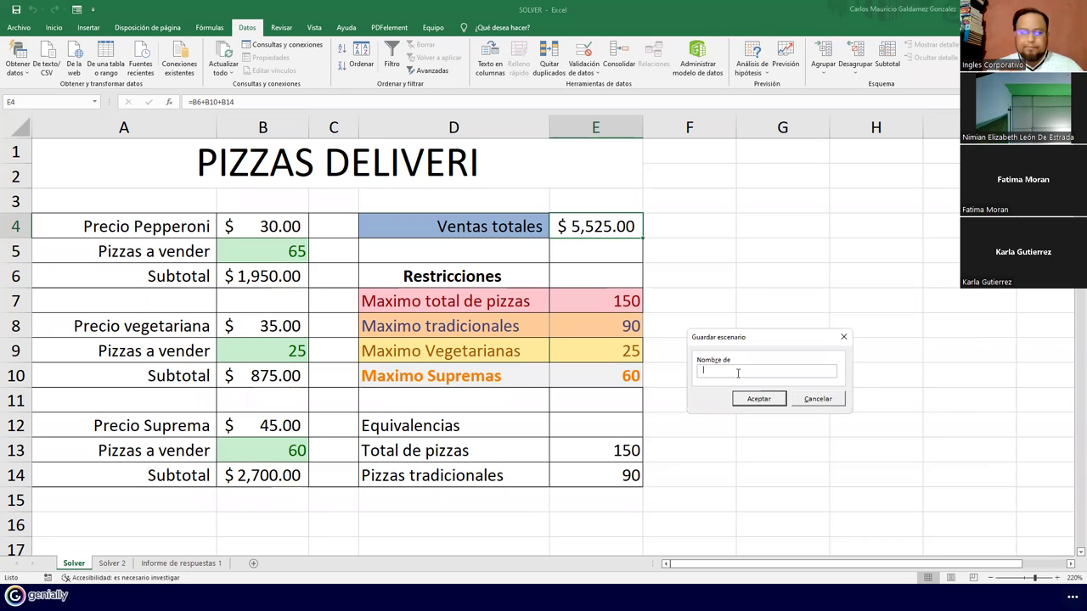
pyautogui.write('Escenario1')
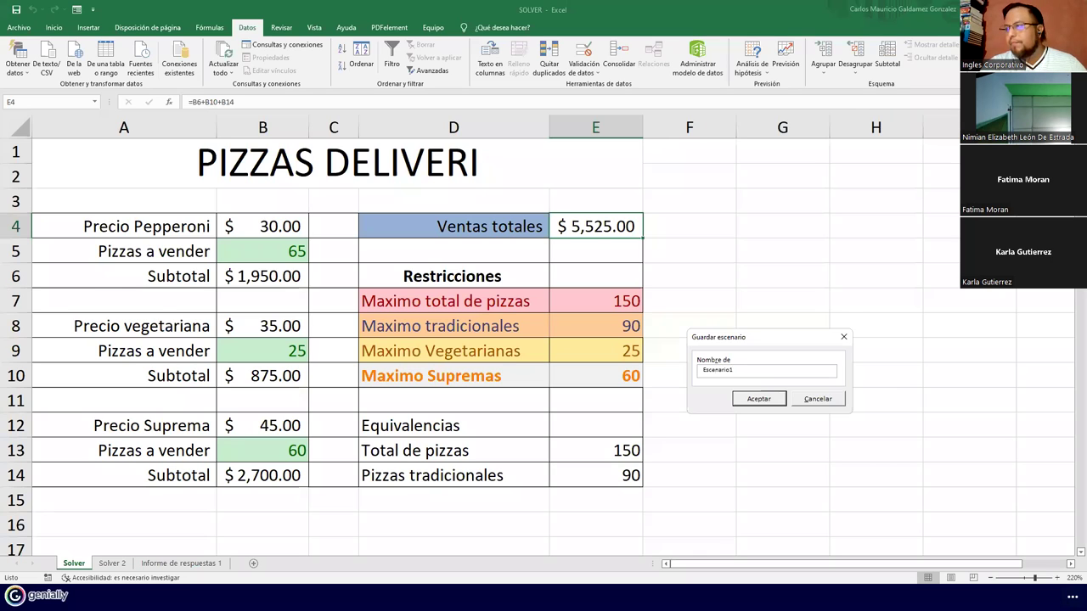
pyautogui.press('Return')
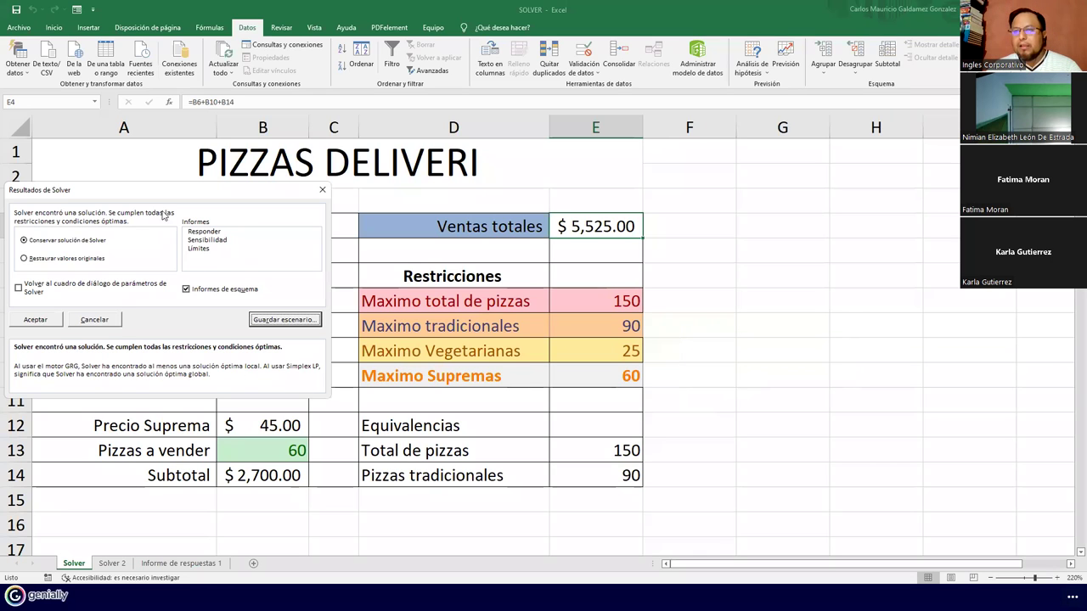
# Move the Solver results clear of the tables and accept them, keeping the Solver solution in the worksheet
pyautogui.moveTo(140, 196); pyautogui.dragTo(776, 256)
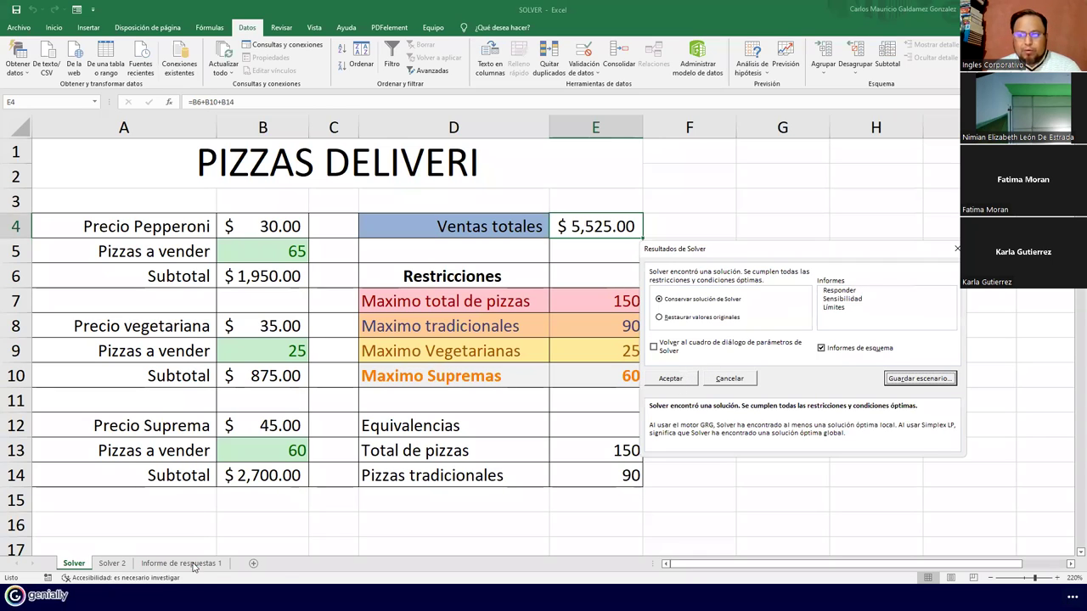
pyautogui.click(670, 378)
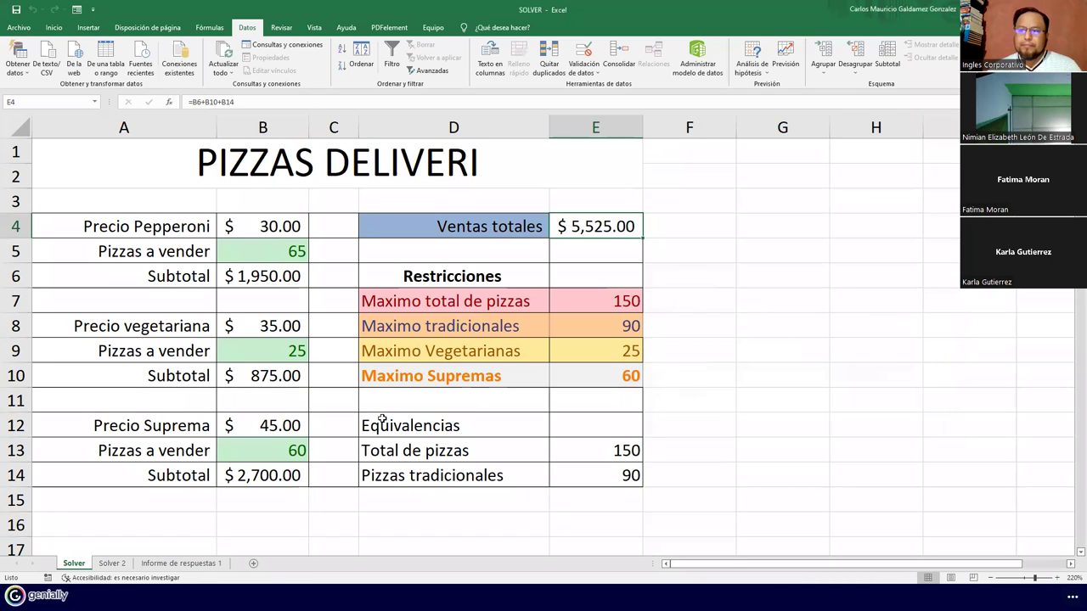
pyautogui.click(271, 530)
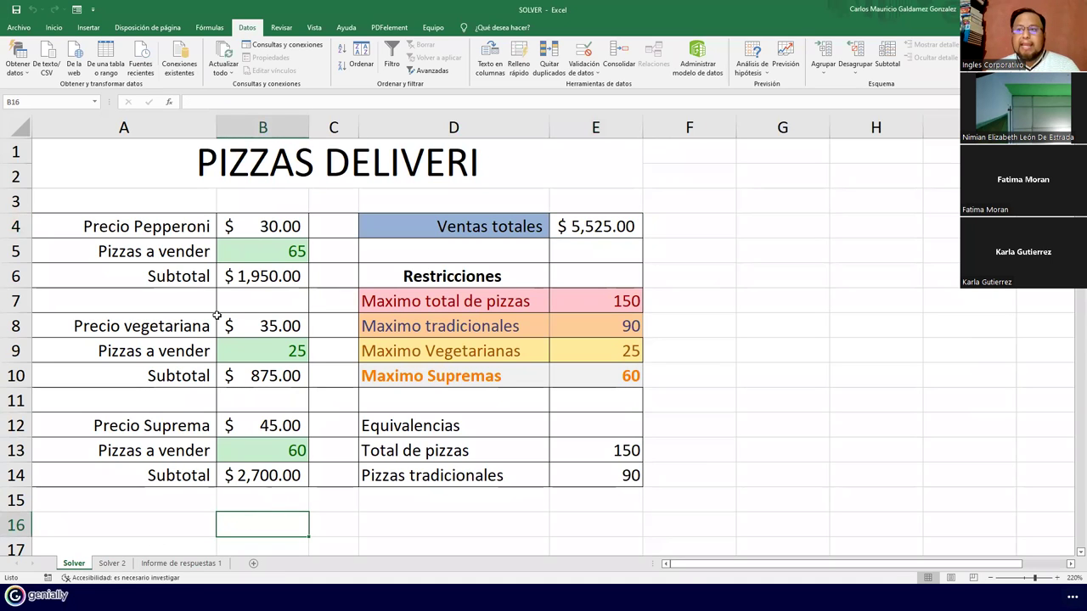
# Review the solved Pizzas a vender quantities in B5, B9 and B13
pyautogui.moveTo(153, 162); pyautogui.dragTo(481, 480)
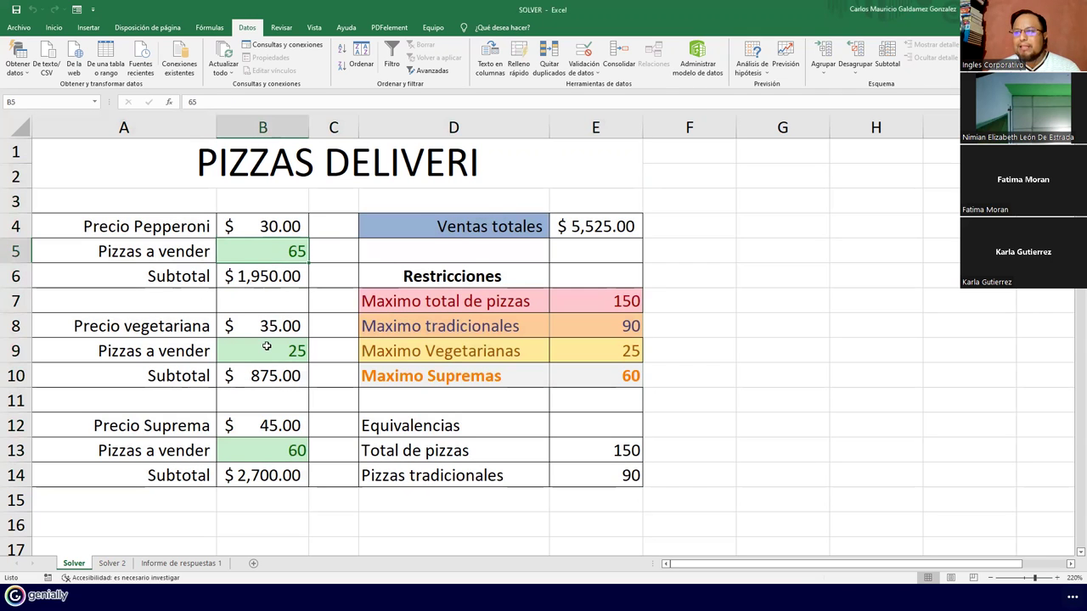
pyautogui.click(267, 351)
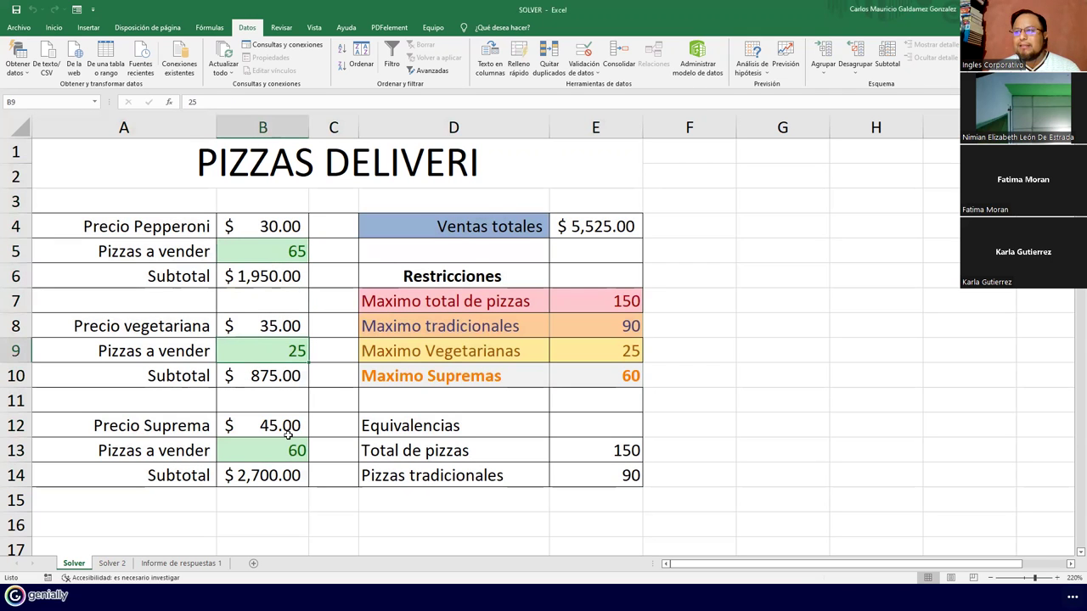
pyautogui.click(289, 449)
pyautogui.click(250, 353)
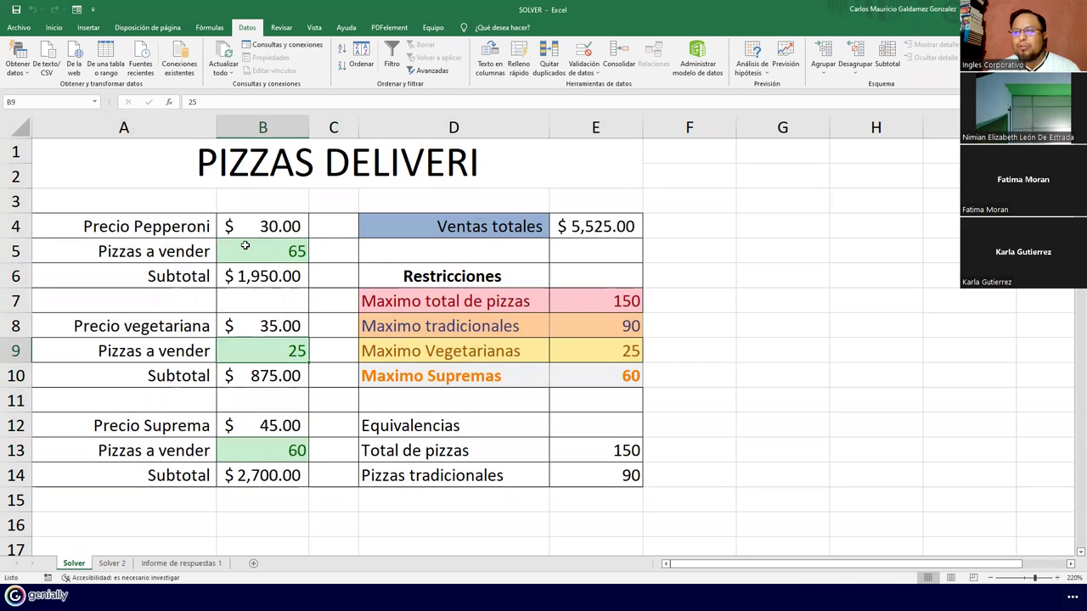
pyautogui.click(244, 245)
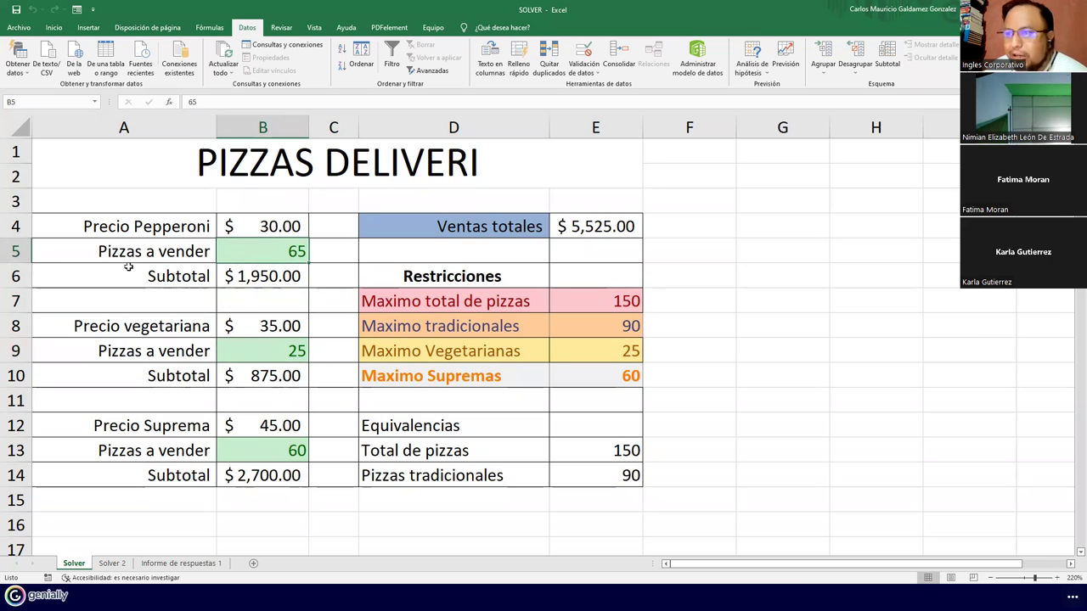
# Examine how each price and quantity forms the subtotals in B6, B10 and B14, and how these feed Ventas totales in E4
pyautogui.click(261, 283)
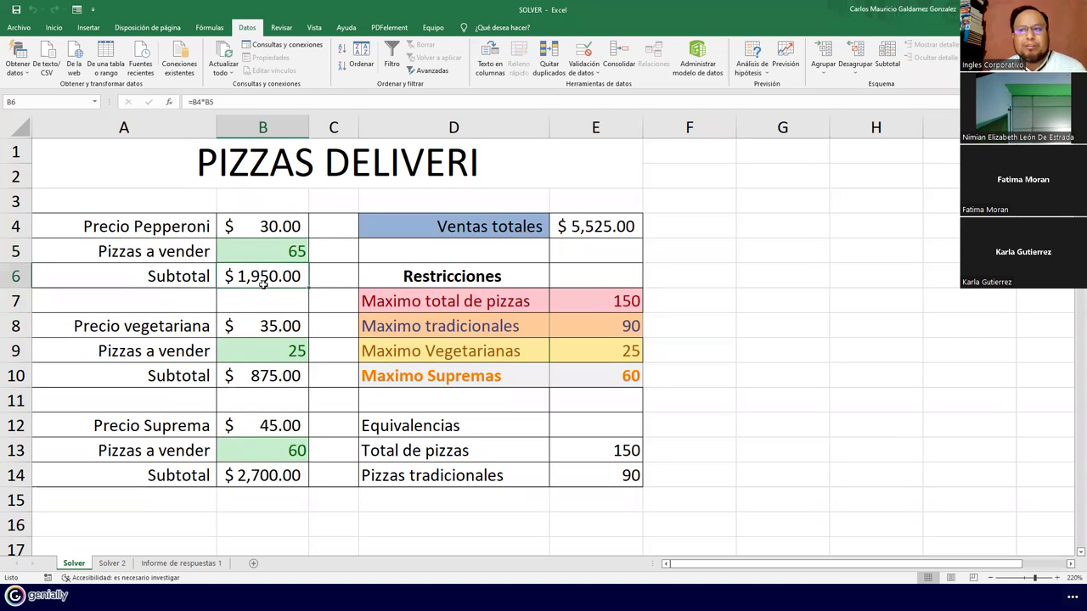
pyautogui.click(271, 358)
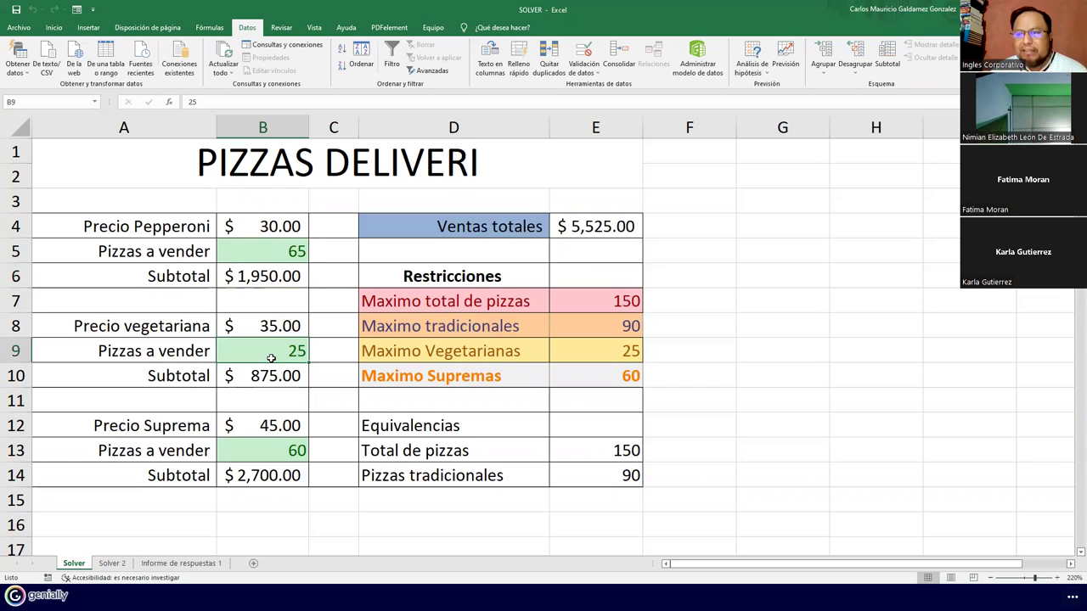
pyautogui.click(271, 329)
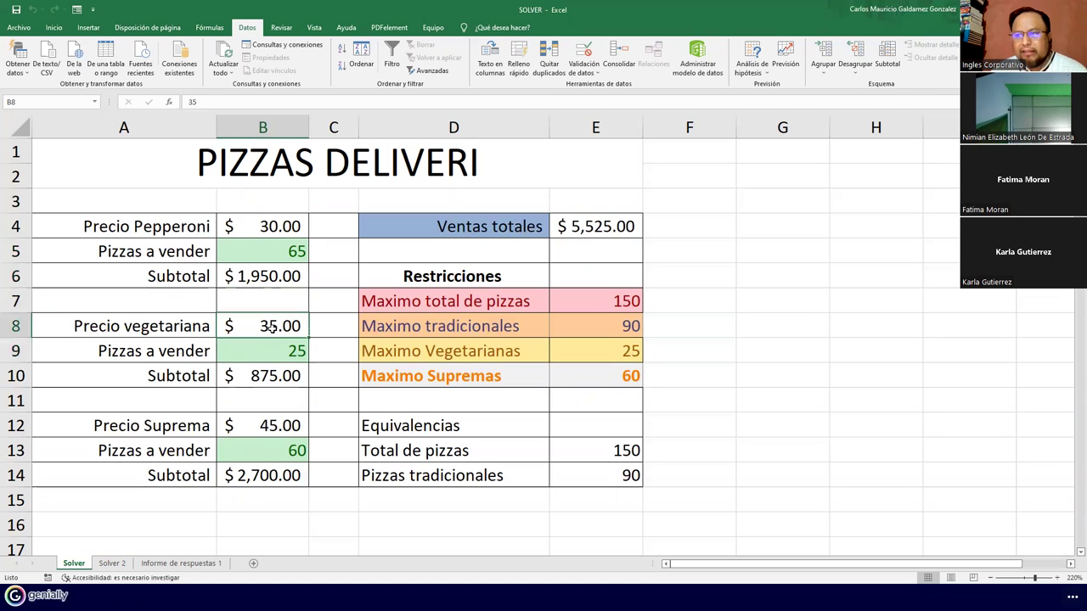
pyautogui.click(279, 379)
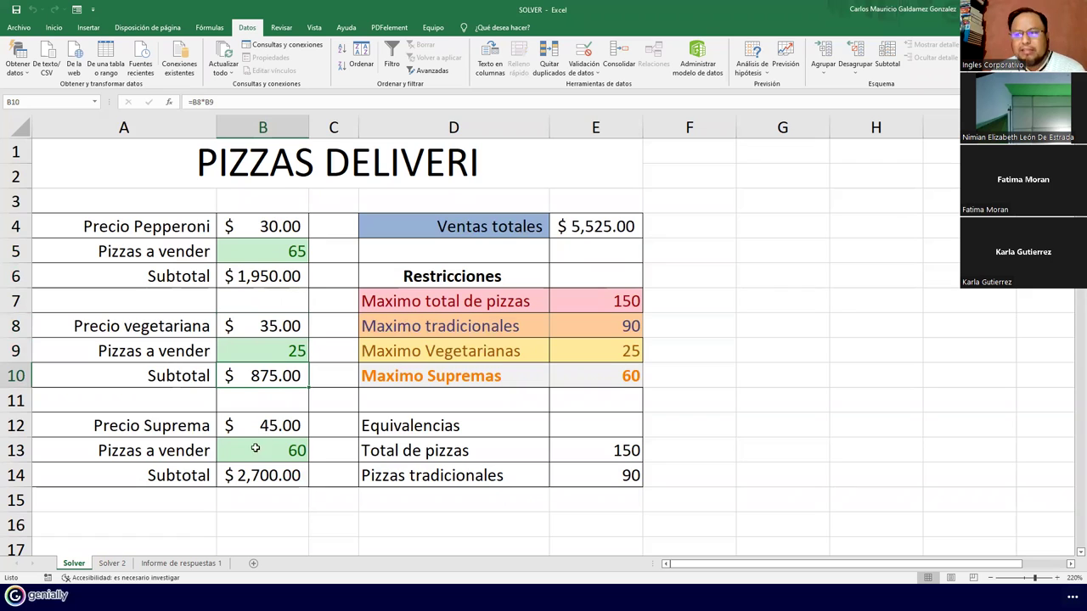
pyautogui.click(266, 456)
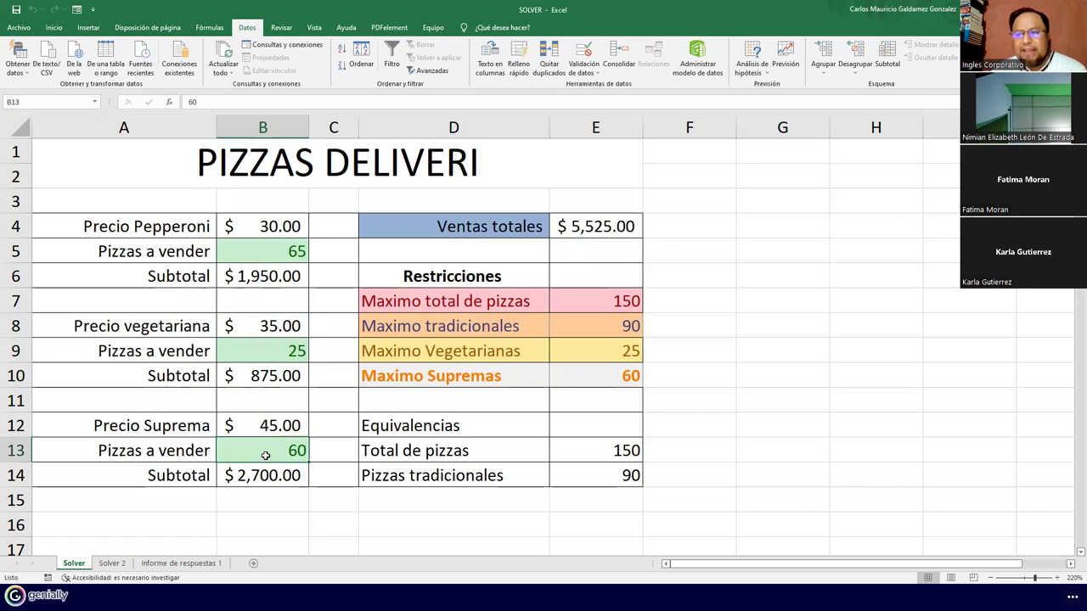
pyautogui.click(235, 426)
pyautogui.click(285, 454)
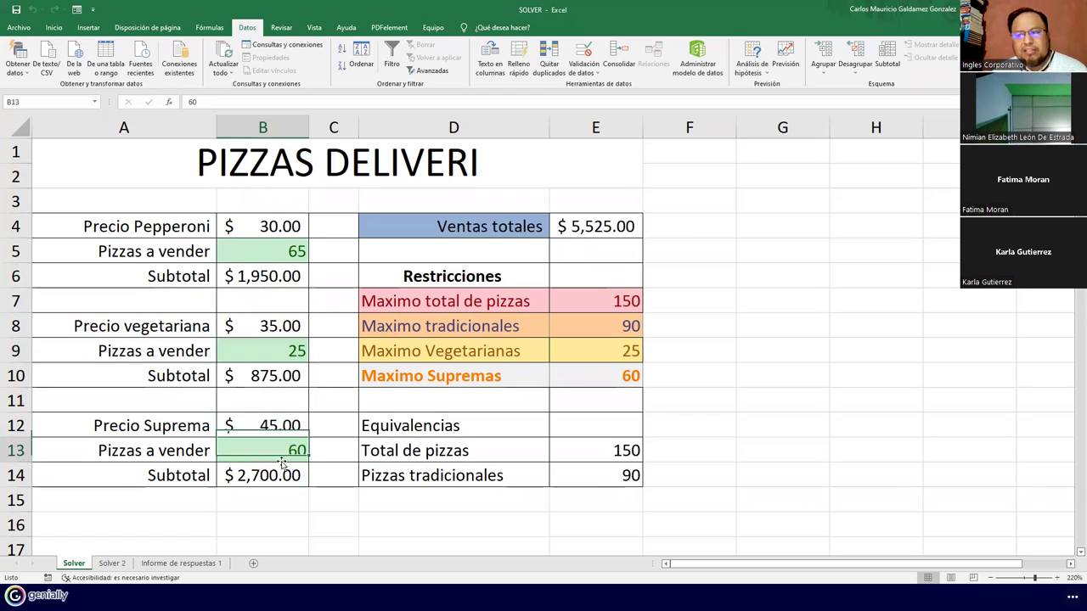
pyautogui.click(262, 476)
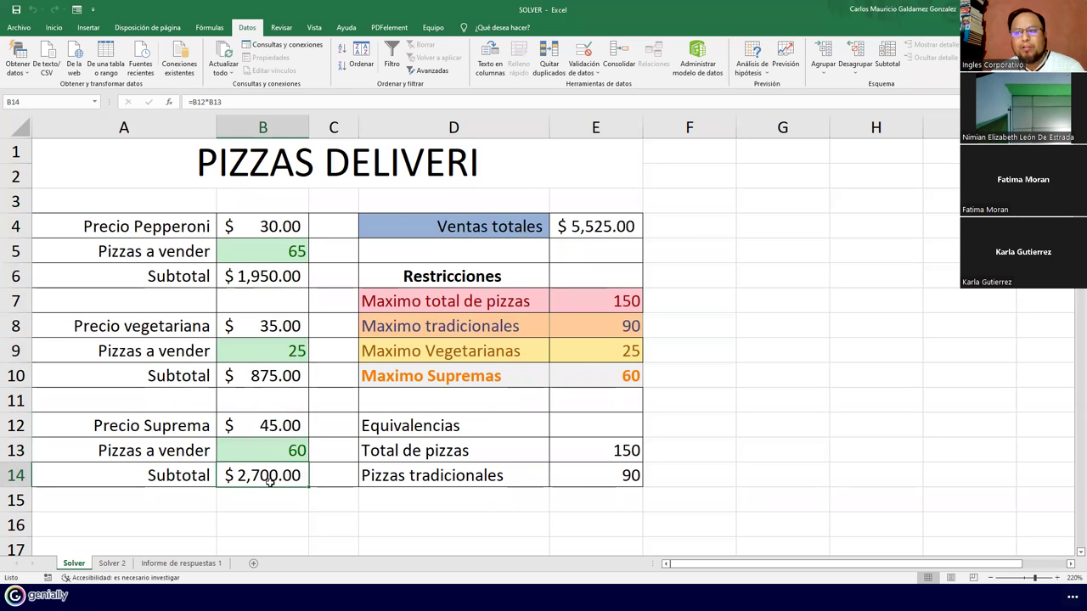
pyautogui.click(246, 377)
pyautogui.click(242, 284)
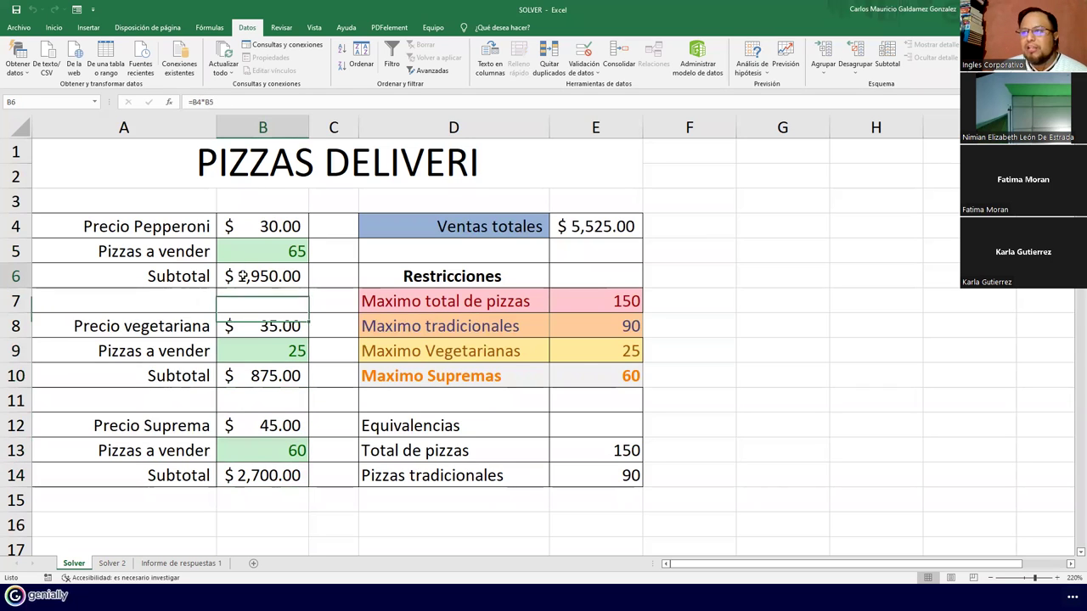
pyautogui.click(597, 227)
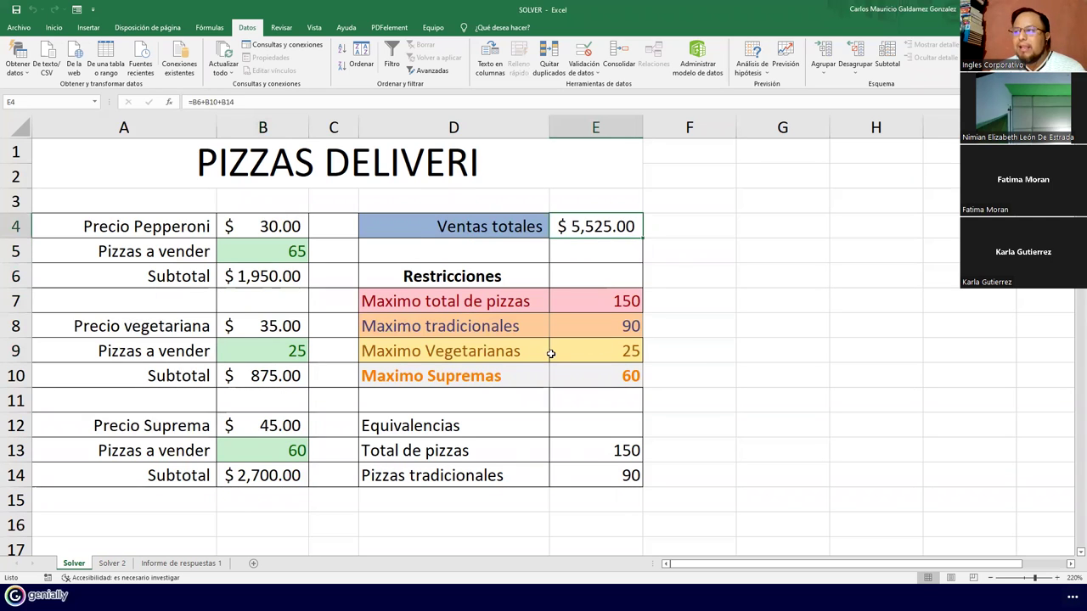
# Check the sum of B5, B9 and B13 against the total maximum, and of B9 and B5 against the tradicionales maximum
pyautogui.click(250, 250)
pyautogui.keyDown('ctrl'); pyautogui.click(268, 351); pyautogui.keyUp('ctrl')
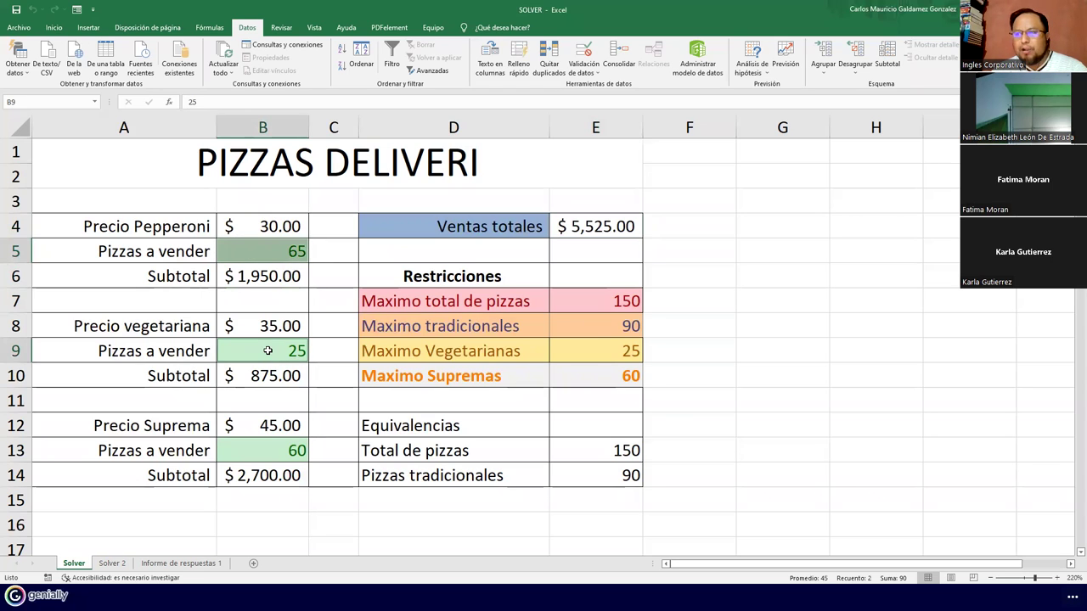
pyautogui.keyDown('ctrl'); pyautogui.click(262, 452); pyautogui.keyUp('ctrl')
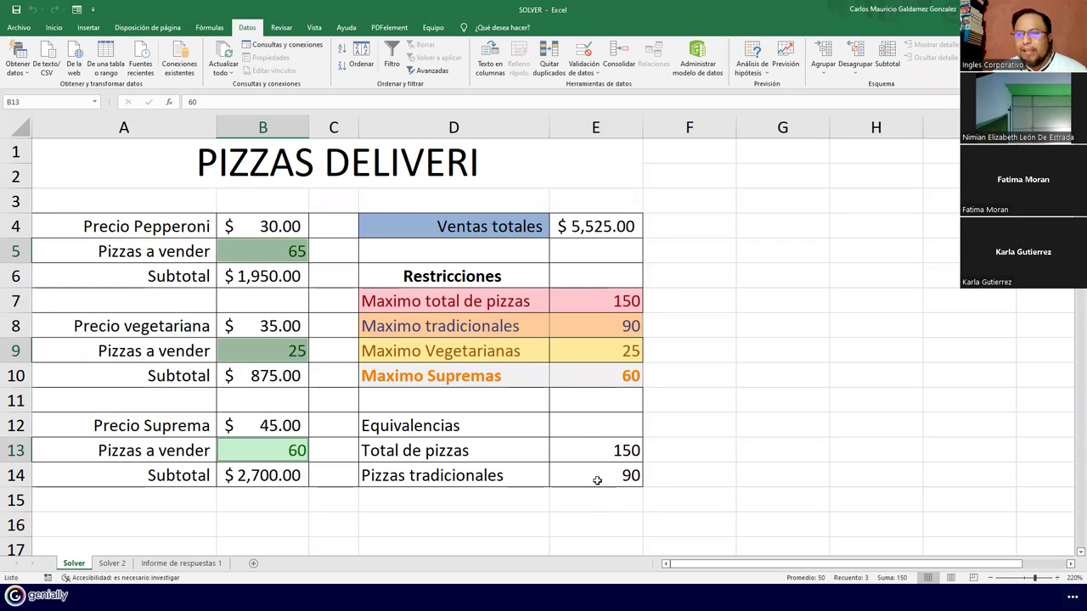
pyautogui.click(272, 348)
pyautogui.keyDown('ctrl'); pyautogui.click(270, 252); pyautogui.keyUp('ctrl')
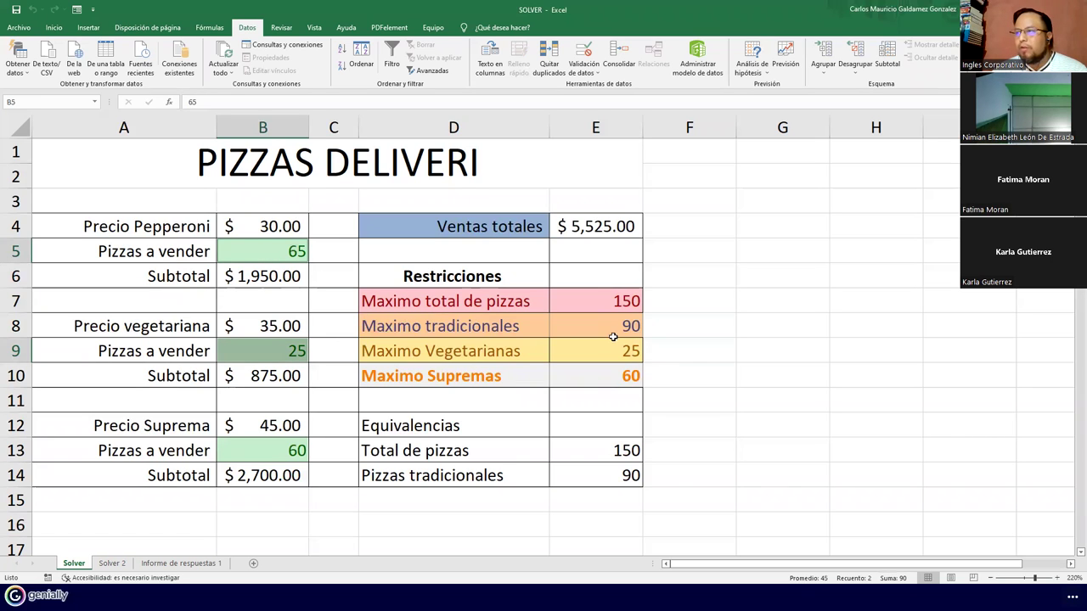
# Check the vegetariana quantity in B9 against Maximo Vegetarianas in E9, and the suprema quantity in B13 against Maximo Supremas in E10
pyautogui.click(479, 351)
pyautogui.click(611, 352)
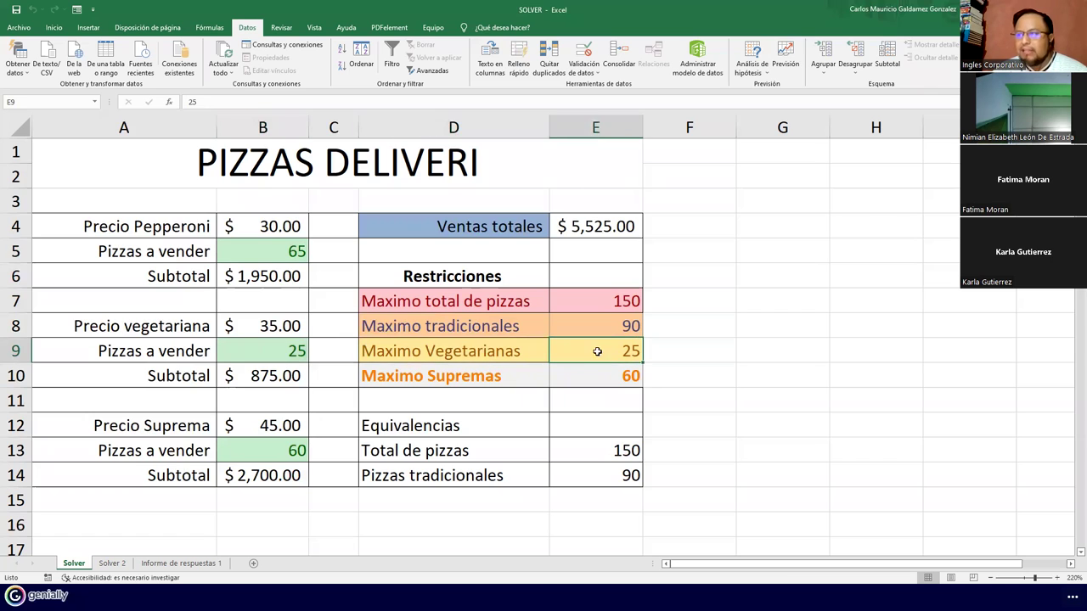
pyautogui.click(285, 350)
pyautogui.click(623, 377)
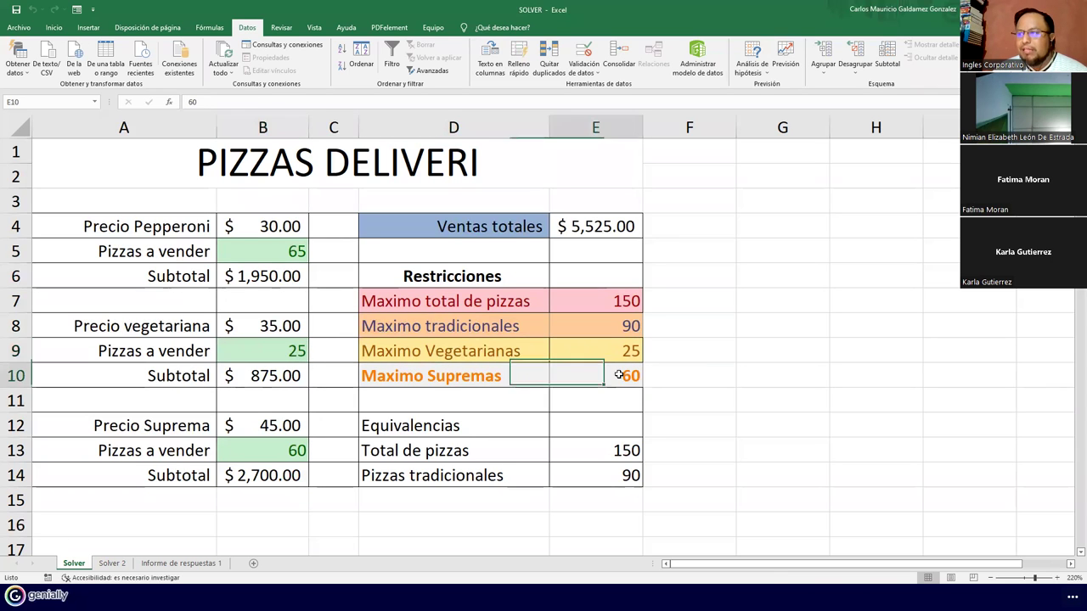
pyautogui.click(286, 450)
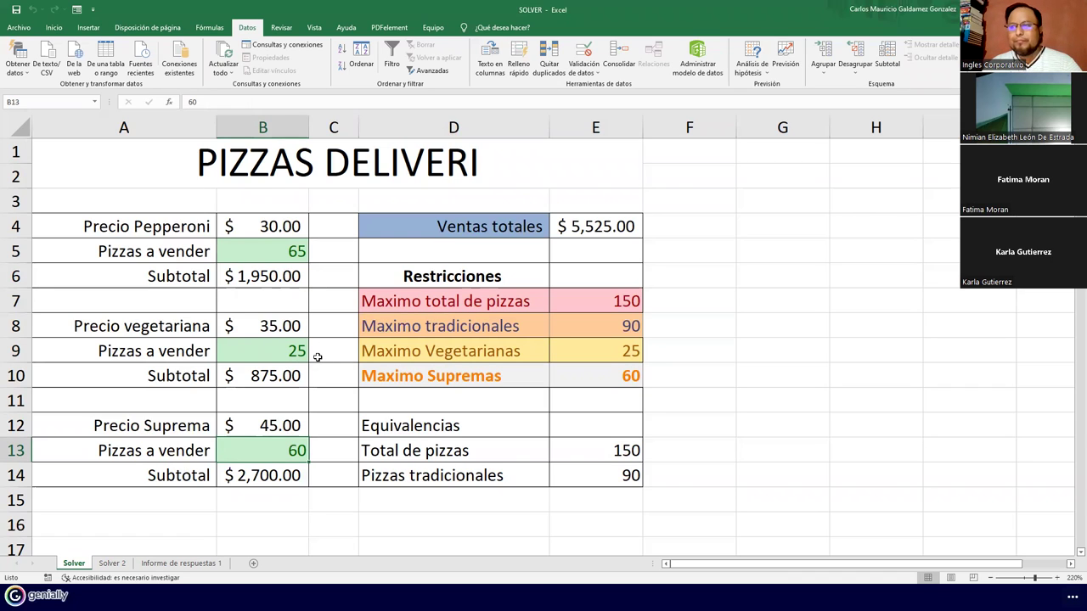
# Look over the Solver 2 and Informe de respuestas 1 sheets, then return to the Solver sheet
pyautogui.click(115, 576)
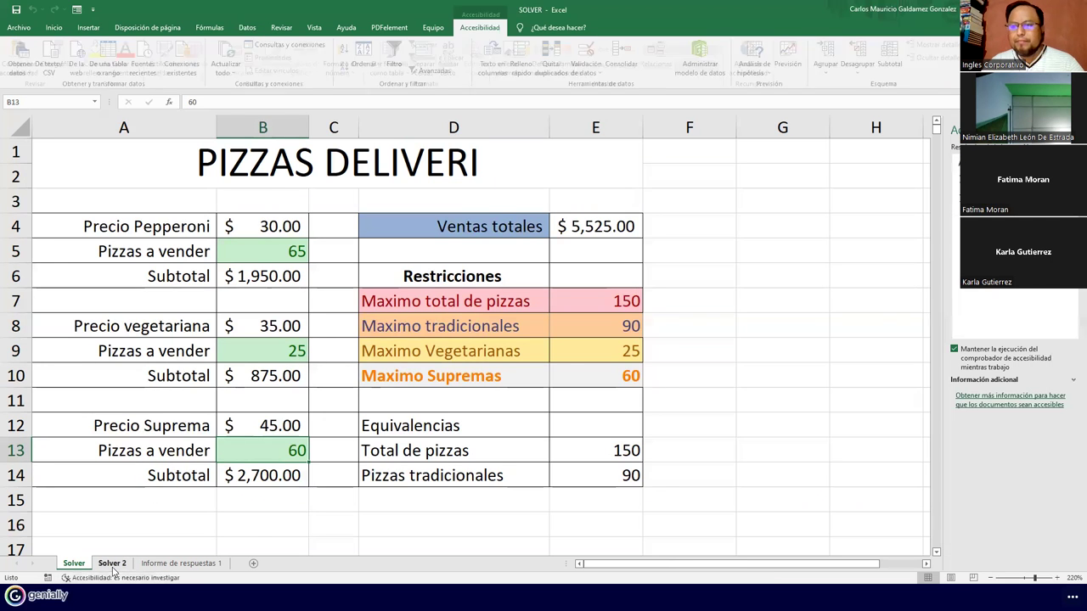
pyautogui.click(113, 566)
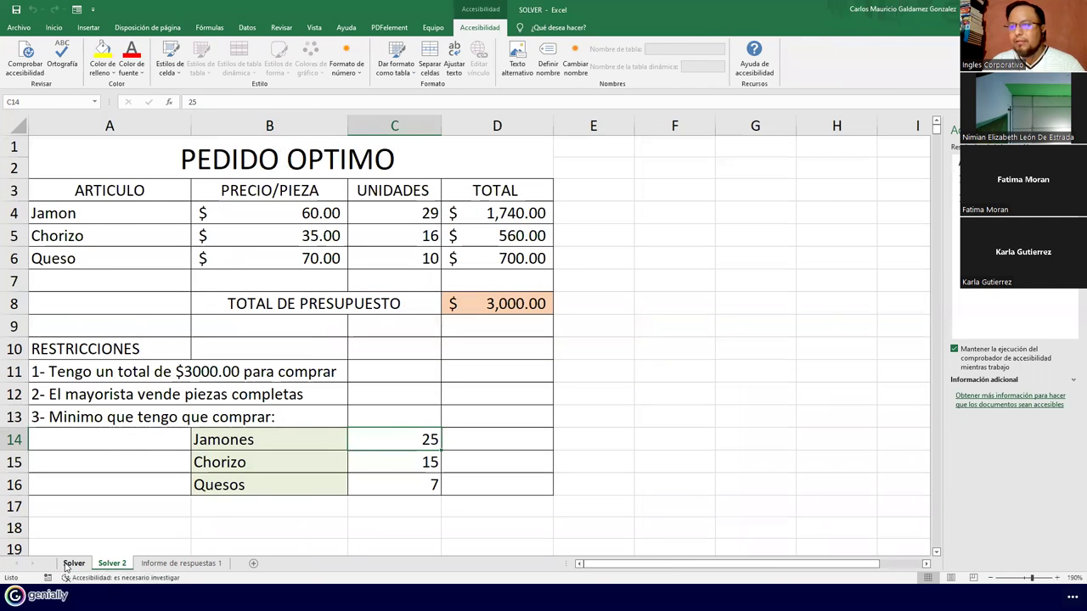
pyautogui.click(67, 566)
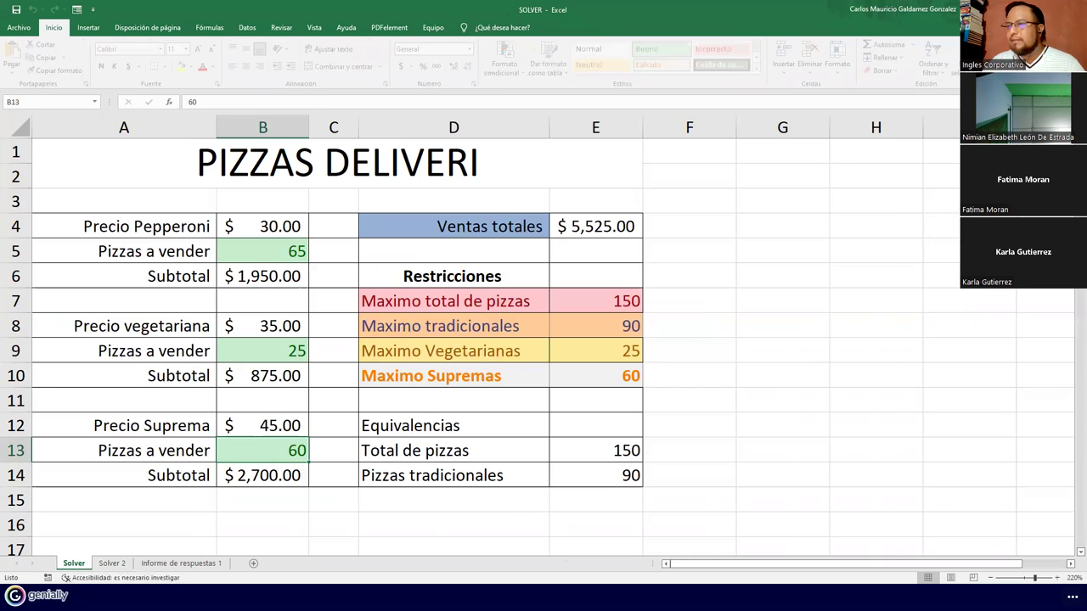
pyautogui.click(178, 565)
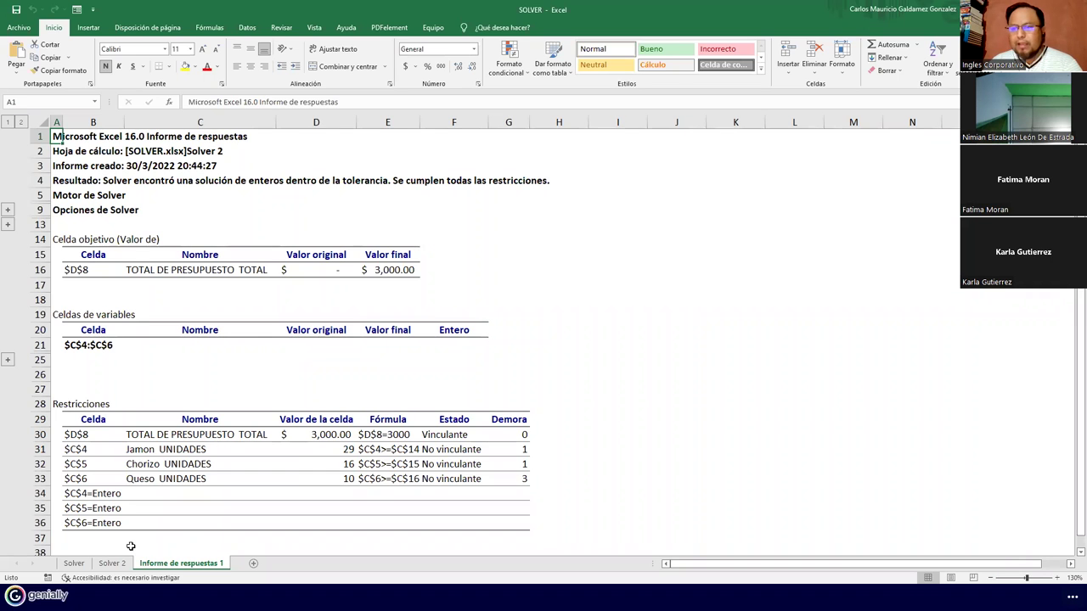
pyautogui.click(113, 577)
pyautogui.click(112, 563)
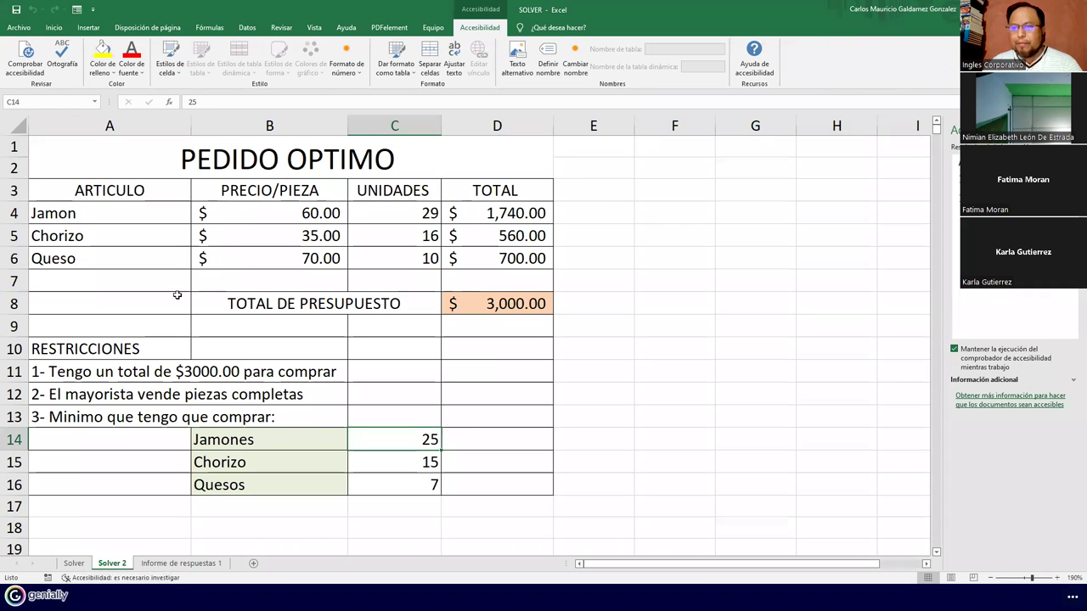
pyautogui.click(178, 563)
pyautogui.click(84, 564)
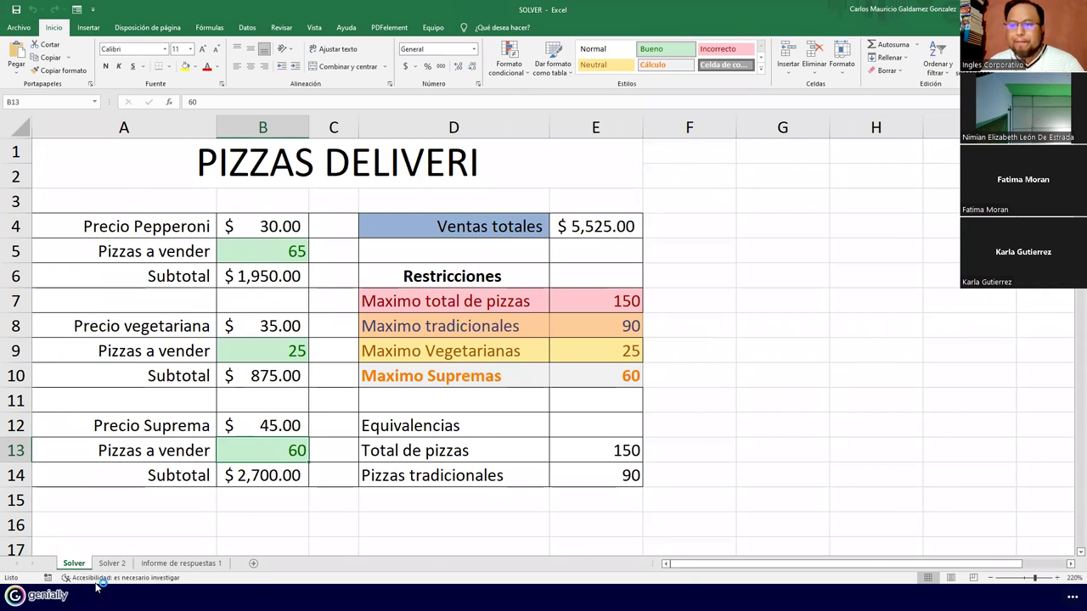
# Review the restrictions and minimum purchase quantities of the PEDIDO OPTIMO exercise on the Solver 2 sheet
pyautogui.click(112, 563)
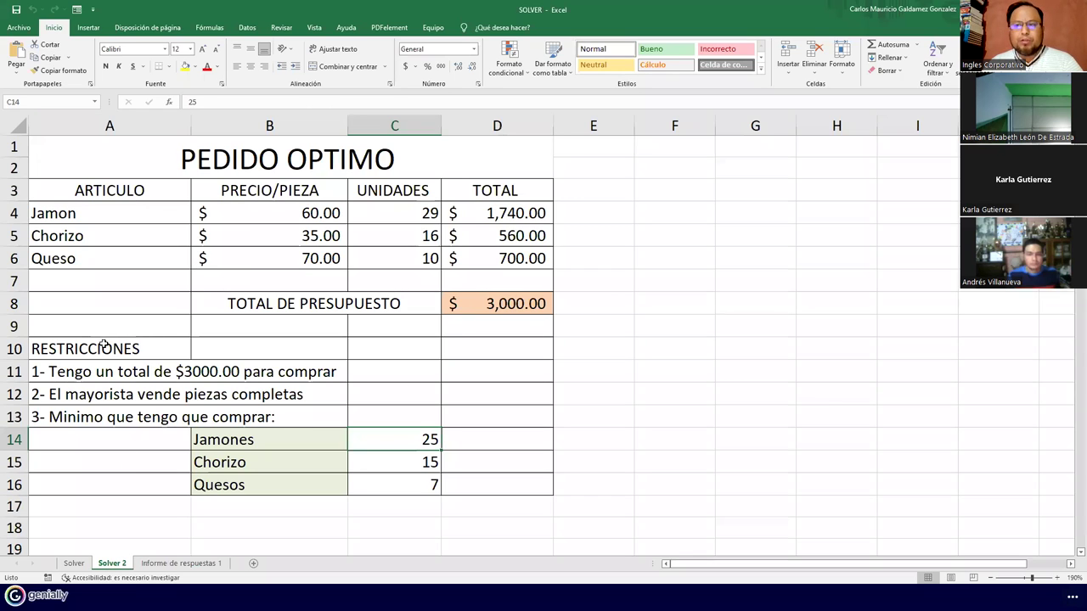
pyautogui.moveTo(103, 344); pyautogui.dragTo(281, 417)
pyautogui.click(287, 439)
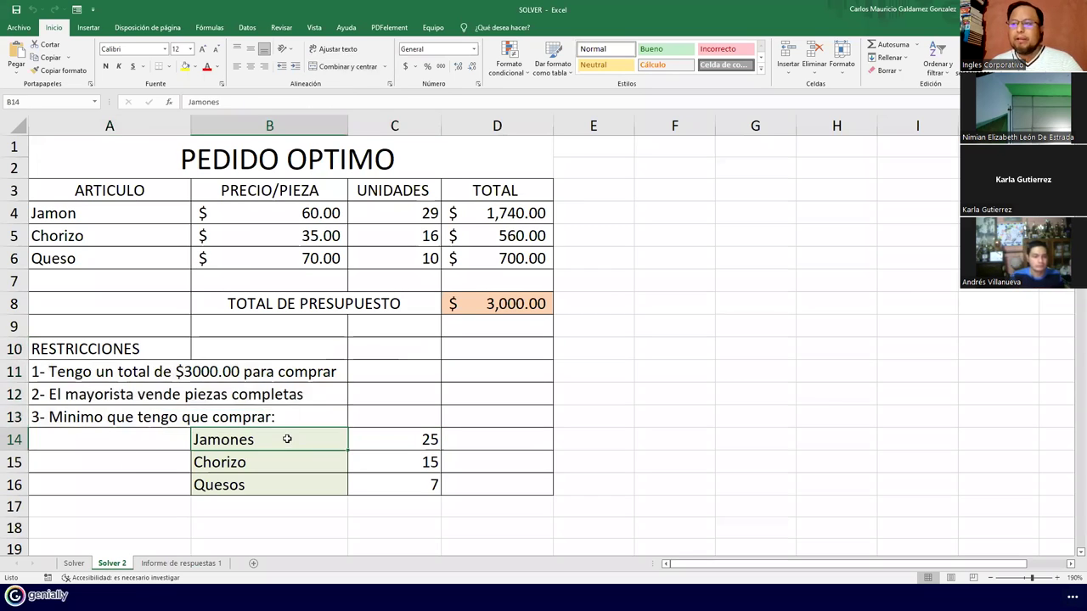
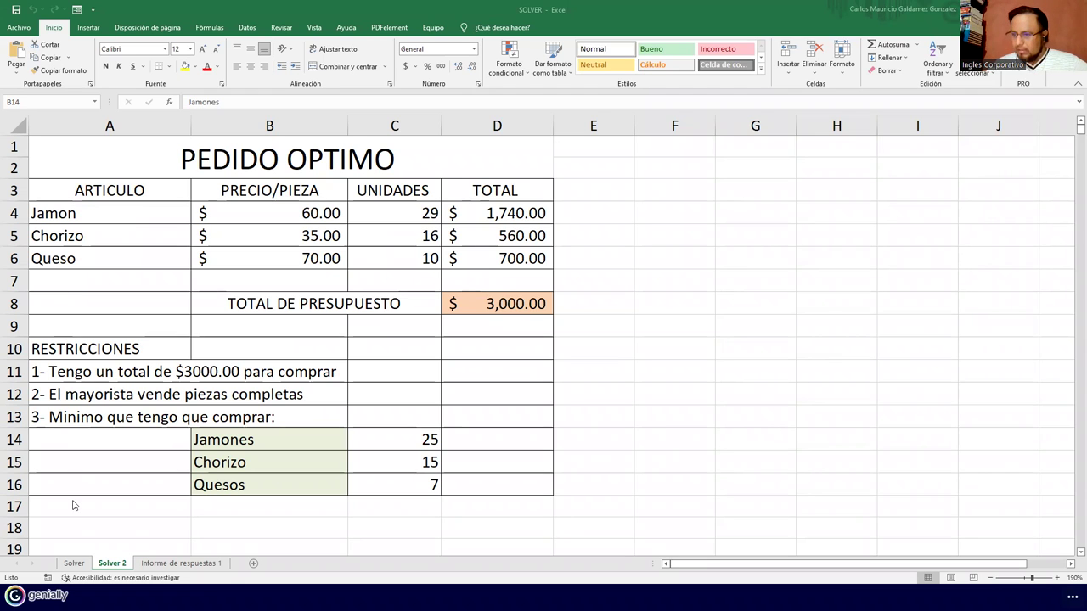
# On the Solver sheet, review the Total de pizzas formula in E13, the maximums in E8, E9 and E10, and the vegetariana quantity in B9
pyautogui.click(75, 564)
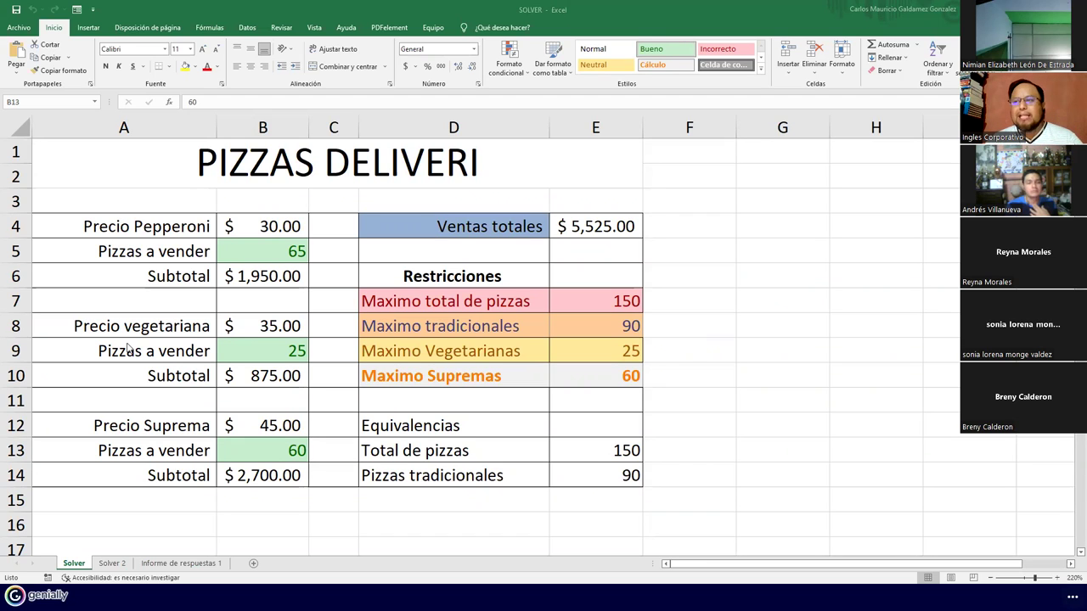
pyautogui.click(611, 454)
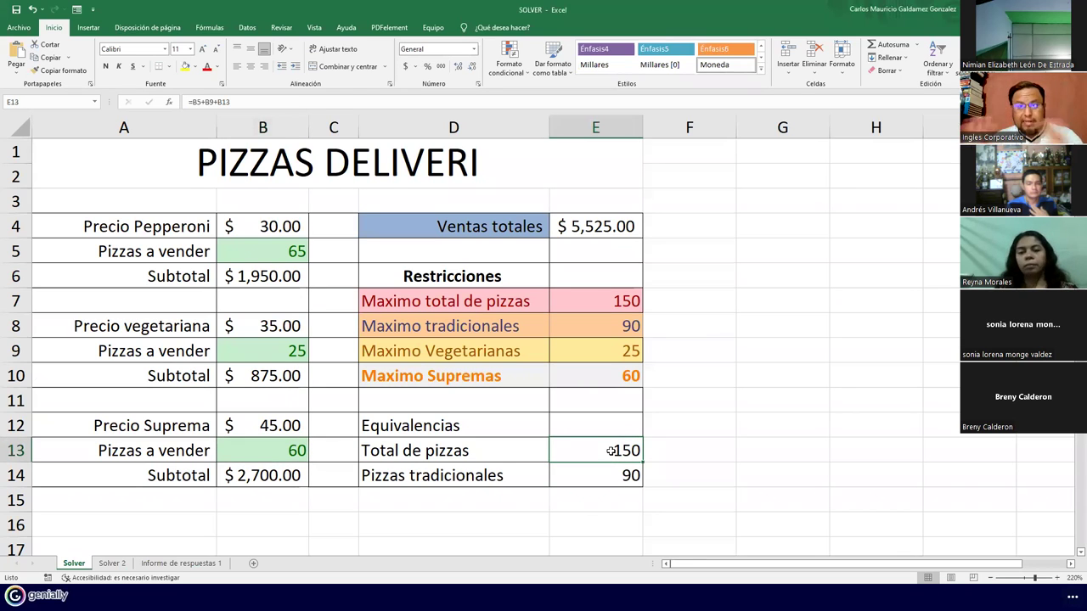
pyautogui.click(605, 331)
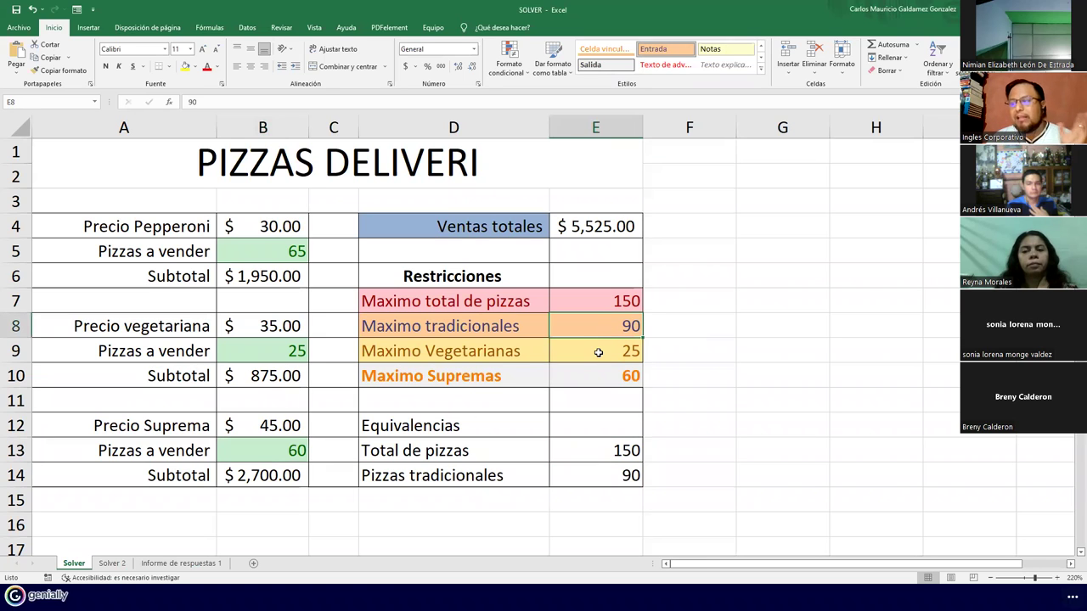
pyautogui.click(598, 353)
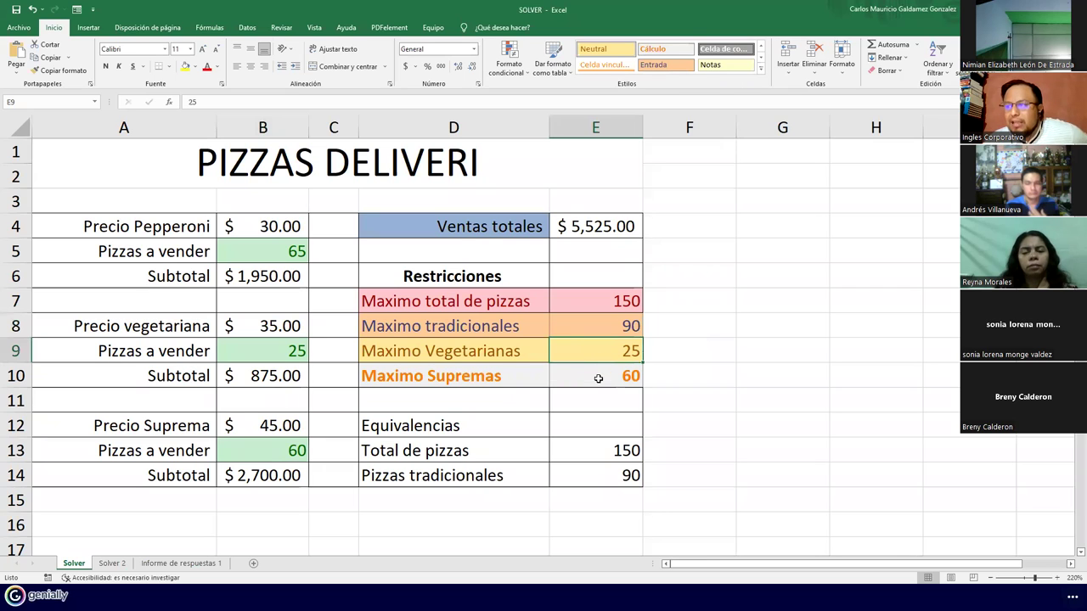
pyautogui.click(597, 380)
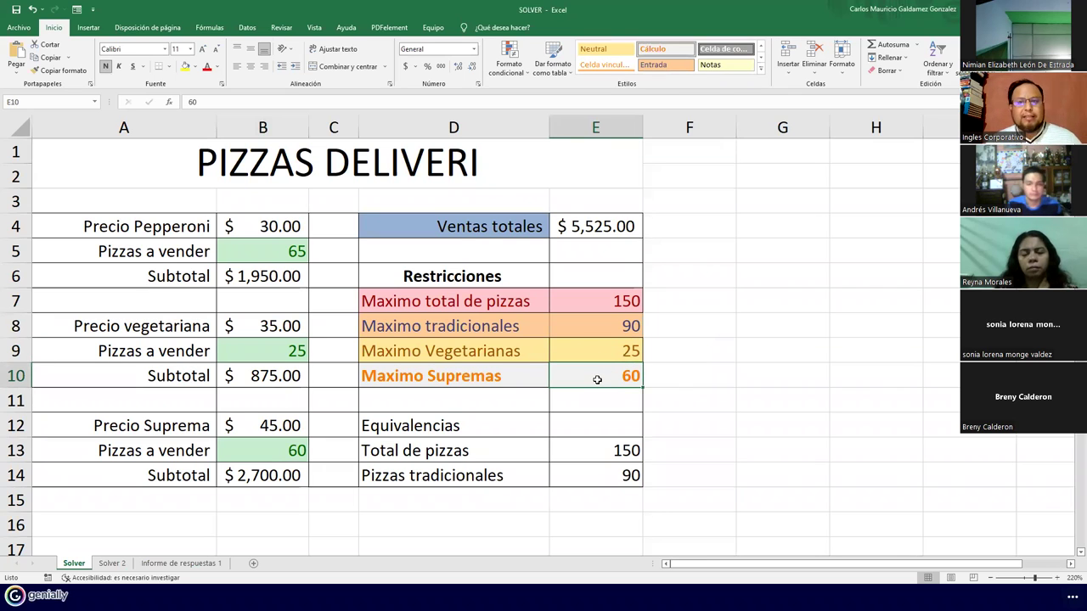
pyautogui.moveTo(601, 347); pyautogui.dragTo(592, 372)
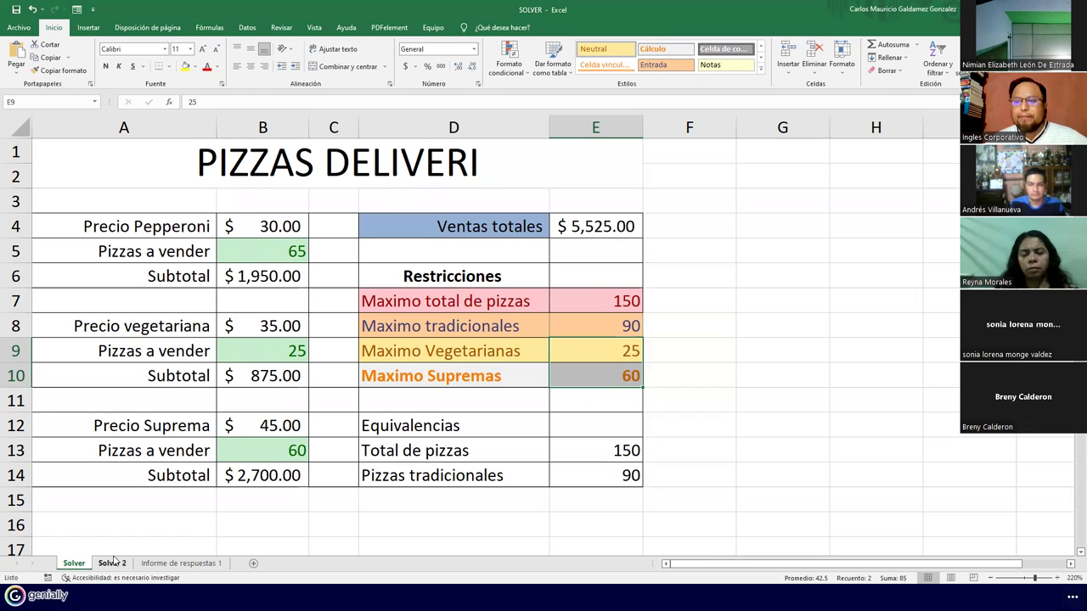
pyautogui.click(211, 352)
pyautogui.click(263, 353)
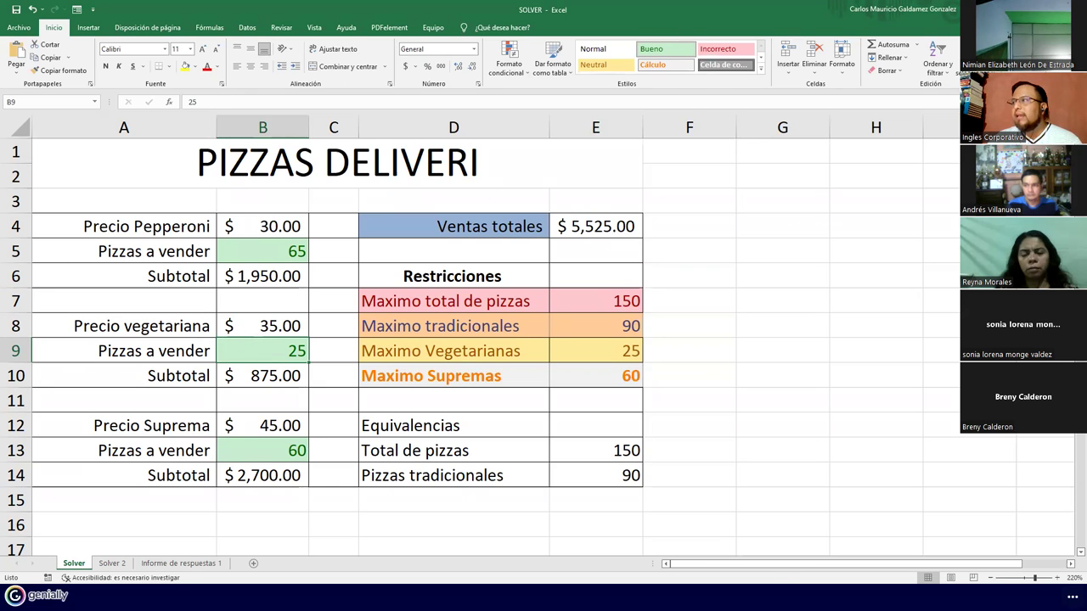
# Switch to the Genially presentation, advance past Preguntas o consultas to the ¡Gracias! slide, and stop sharing the screen
pyautogui.hotkey('alt', 'Tab')
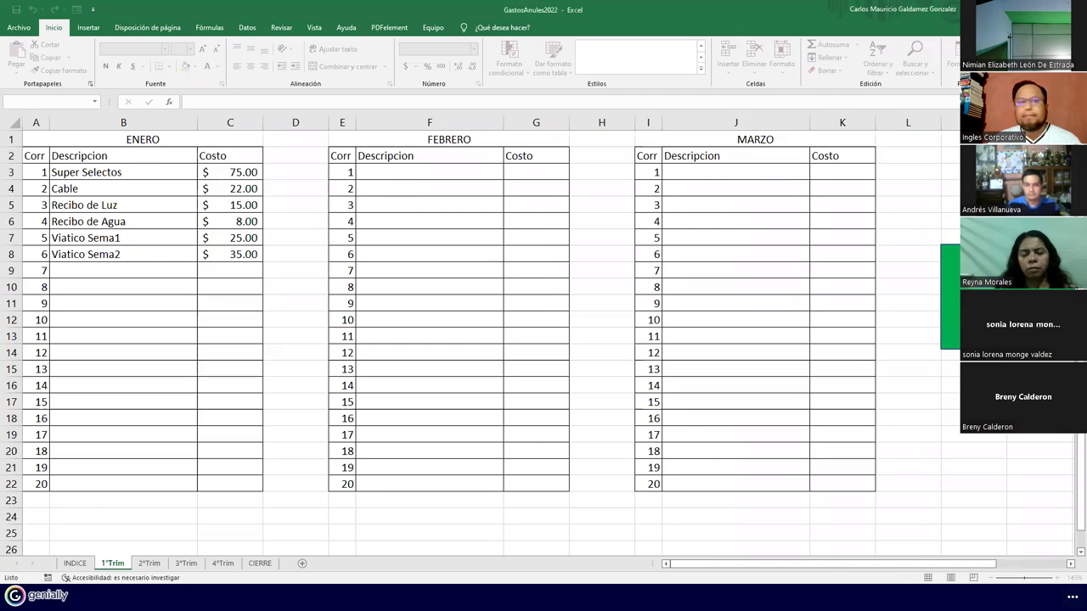
pyautogui.hotkey('alt', 'Tab')
pyautogui.press('Right')
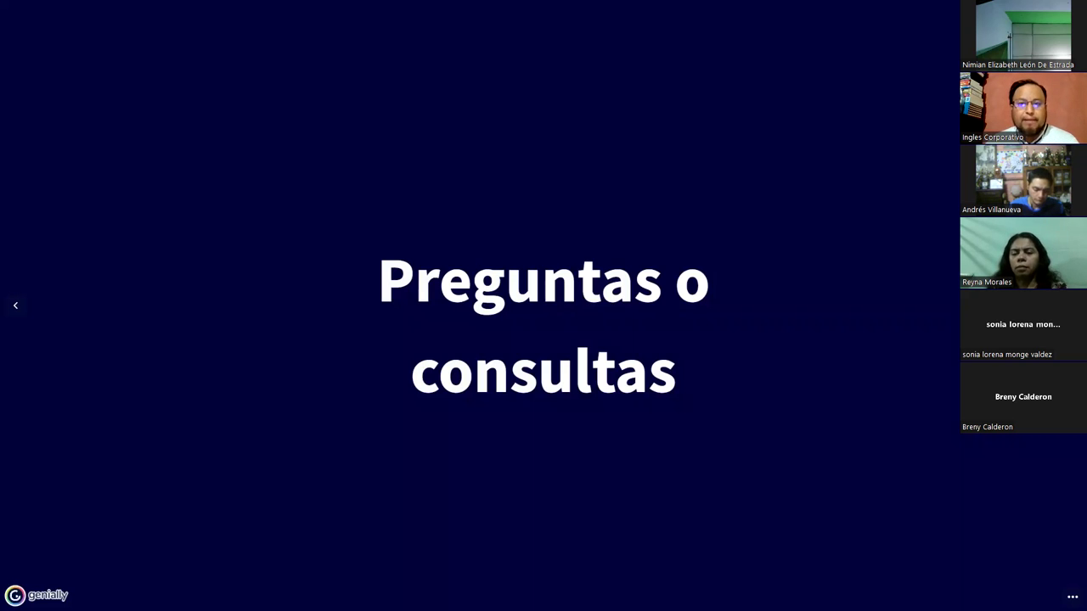
pyautogui.press('Right')
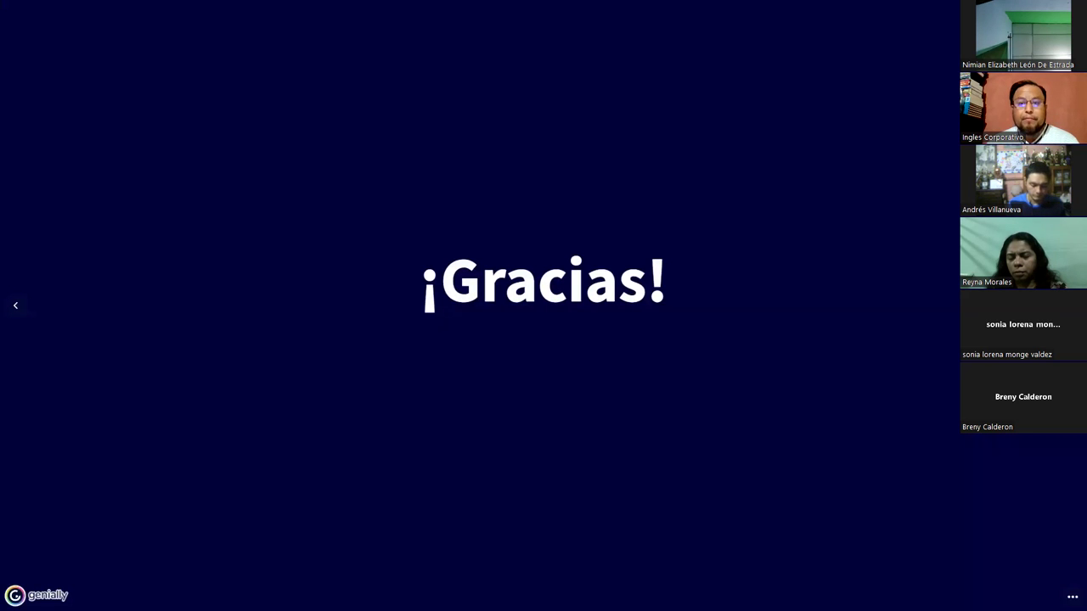
pyautogui.hotkey('alt', 's')
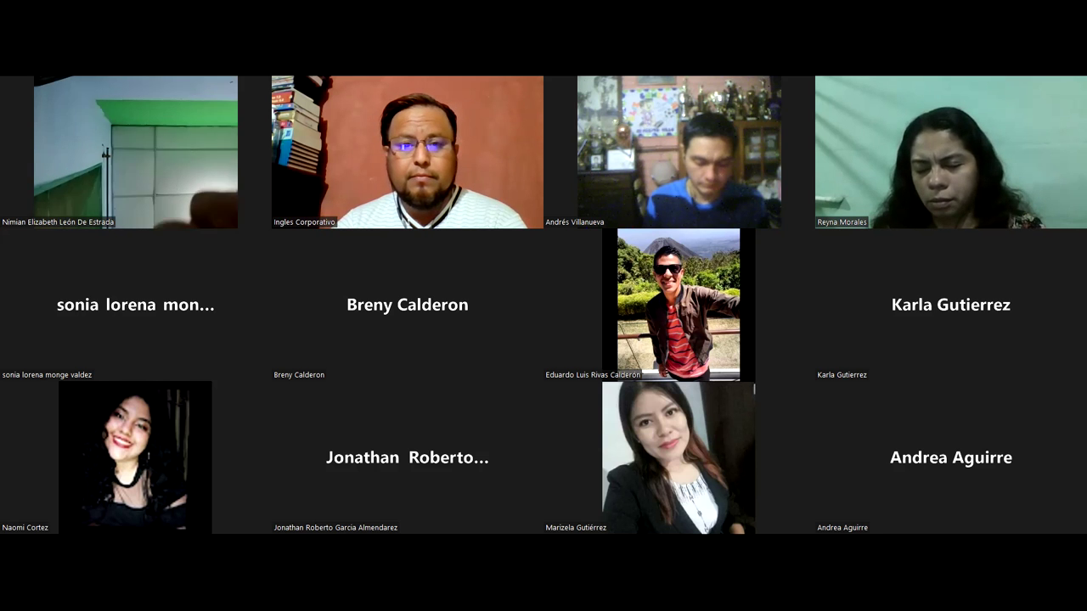